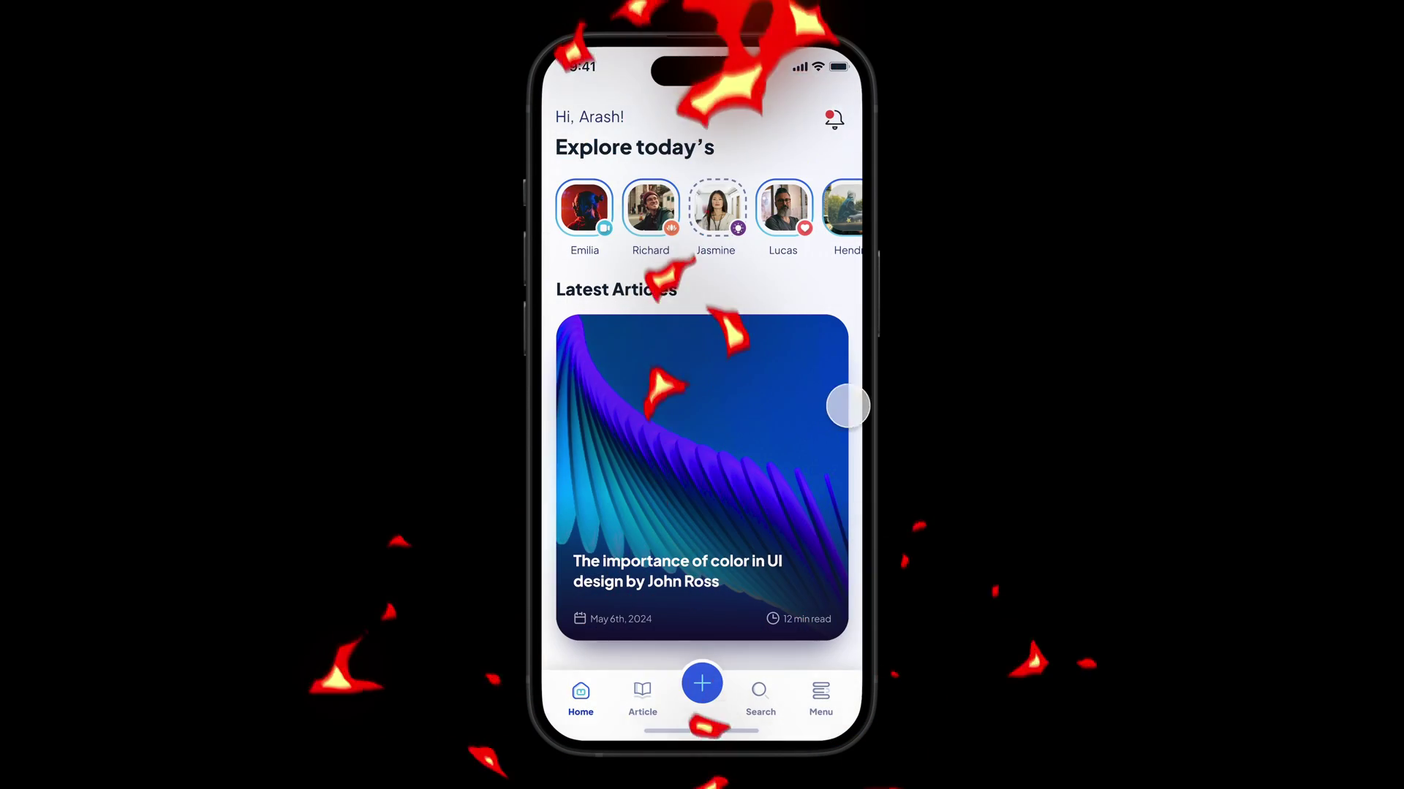
Step: Demo the finished prototype by opening the article from the home card and returning
{"action": "left_click", "coordinate": [769, 421]}
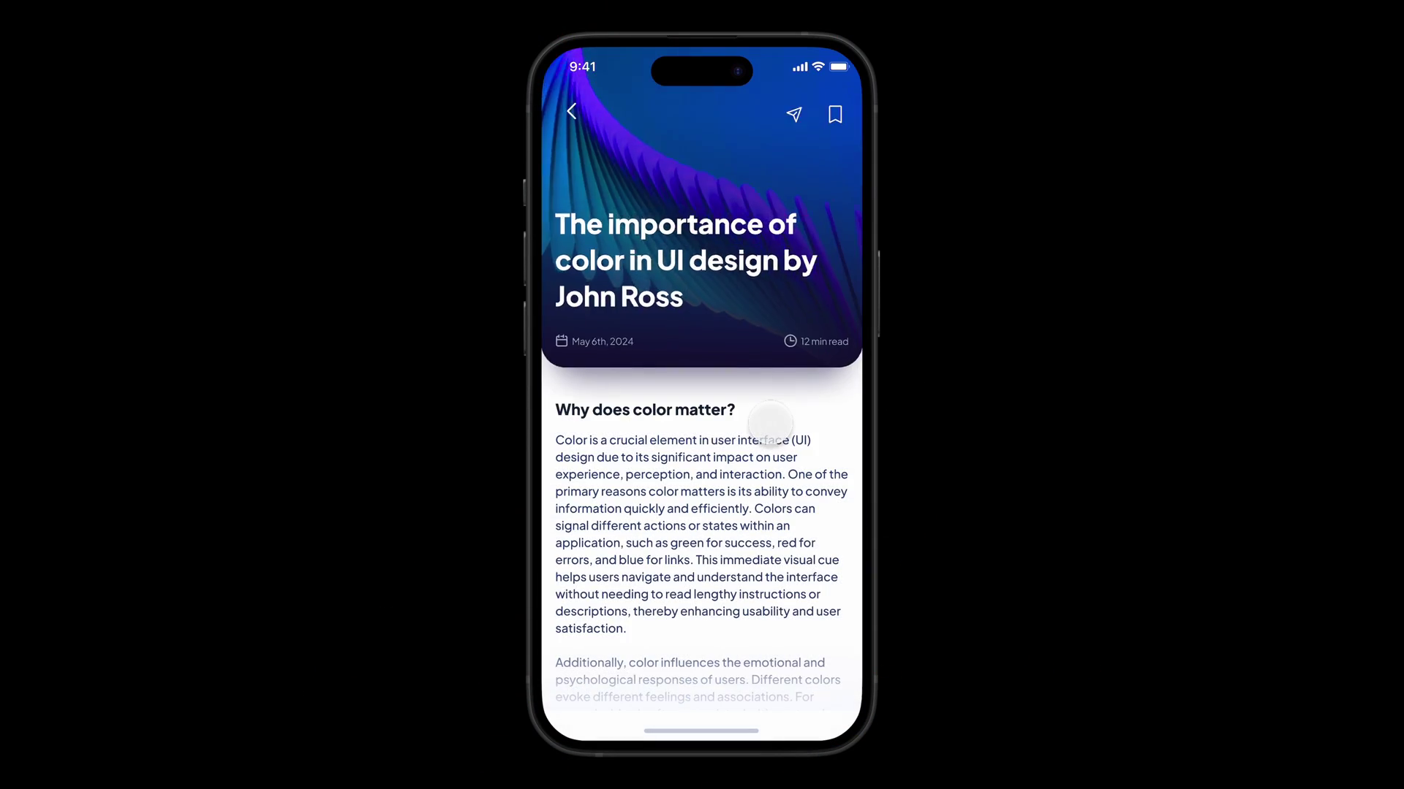
{"action": "left_click", "coordinate": [717, 185]}
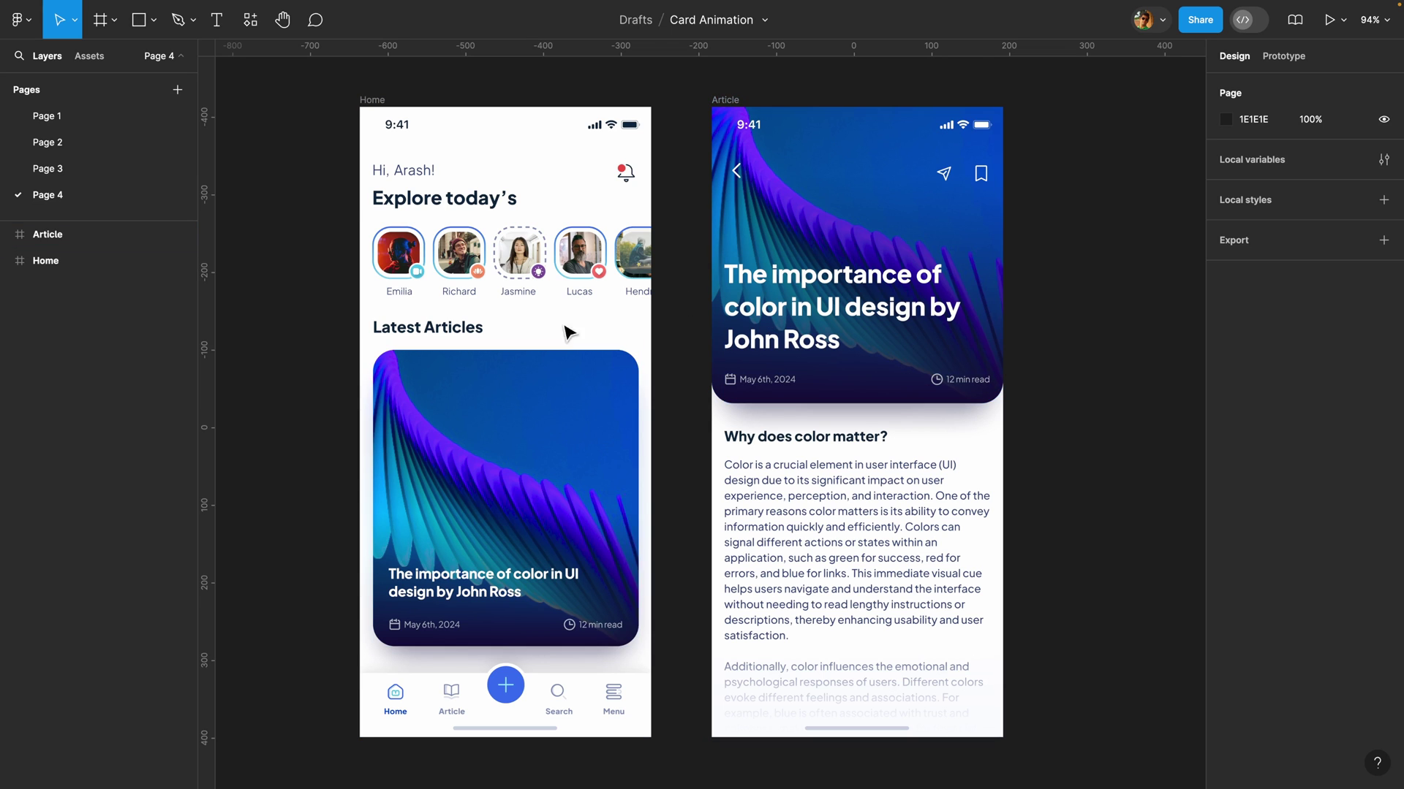
Step: Select the 342 × 382 Card frame on the Home screen
{"action": "left_click", "coordinate": [465, 460]}
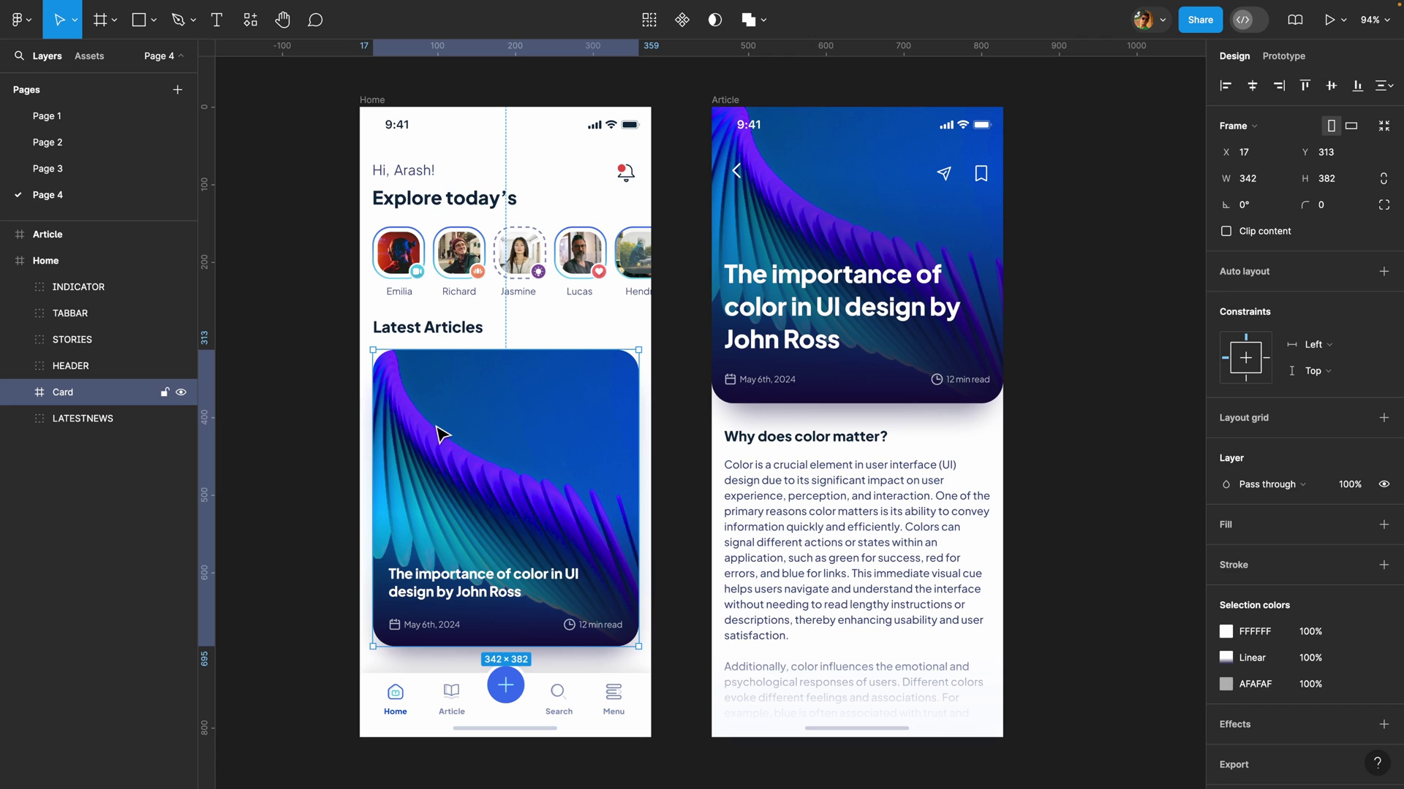
Step: Link the Home card to the Article frame and test the navigation in a Flow 1 preview
{"action": "left_click", "coordinate": [1283, 58]}
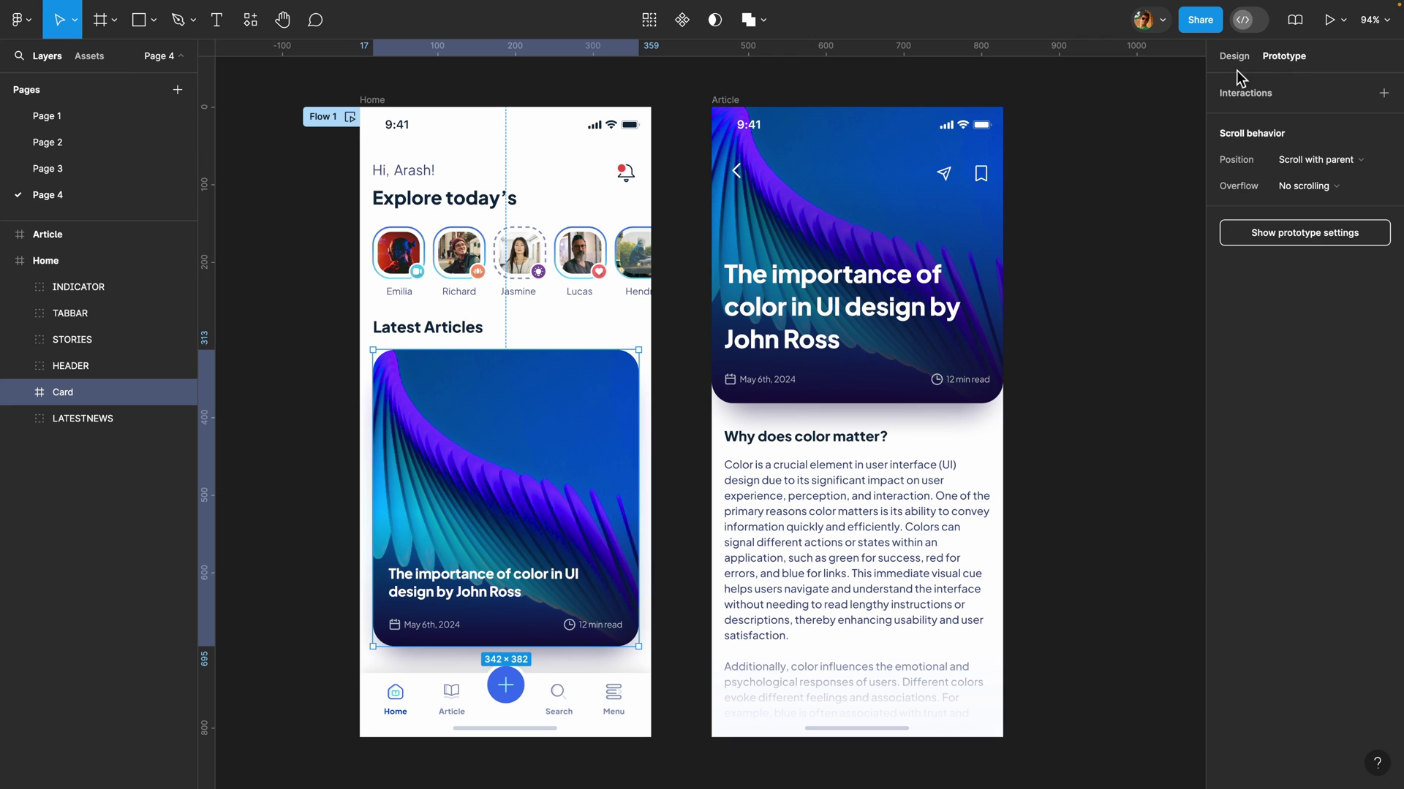
{"action": "left_click_drag", "start_coordinate": [638, 499], "coordinate": [716, 468]}
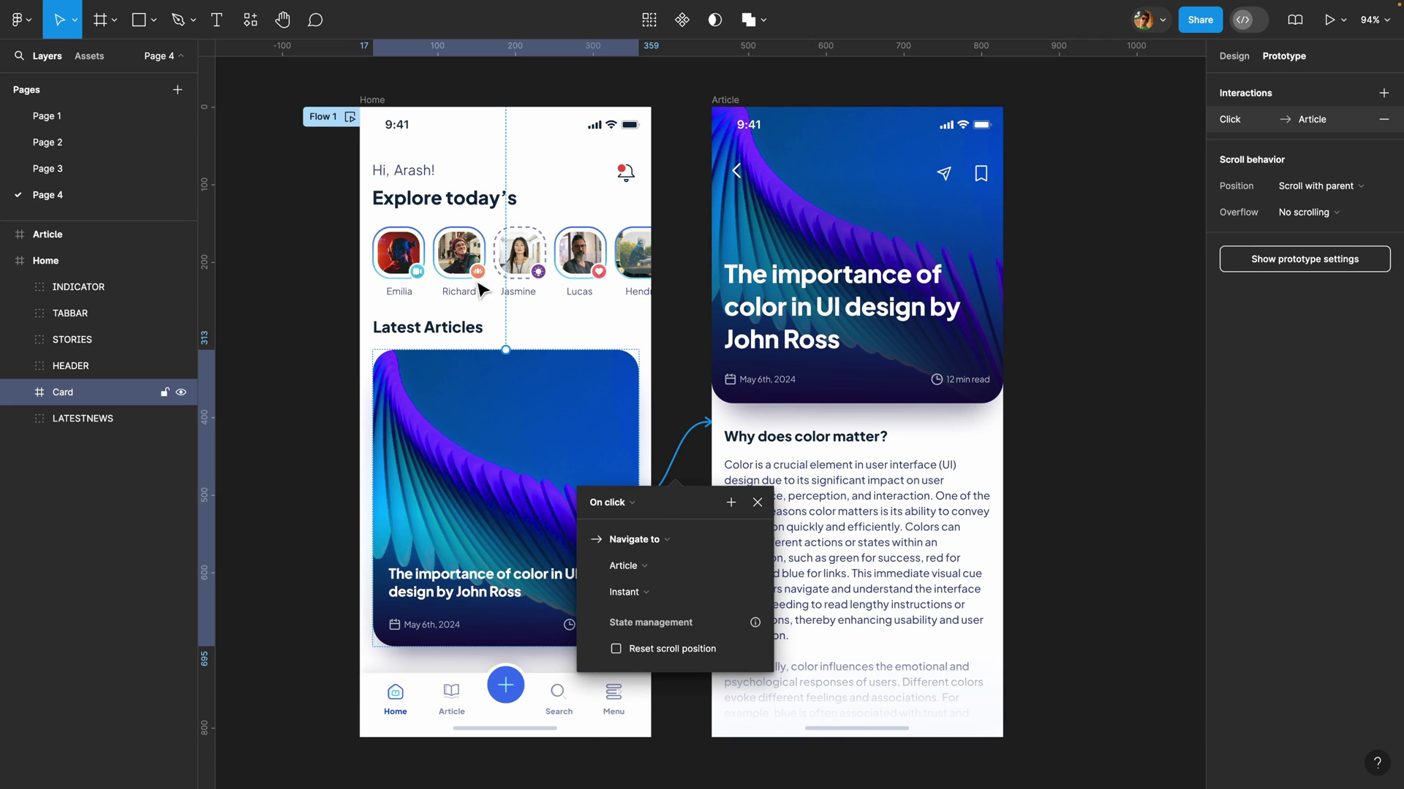
{"action": "left_click", "coordinate": [350, 117]}
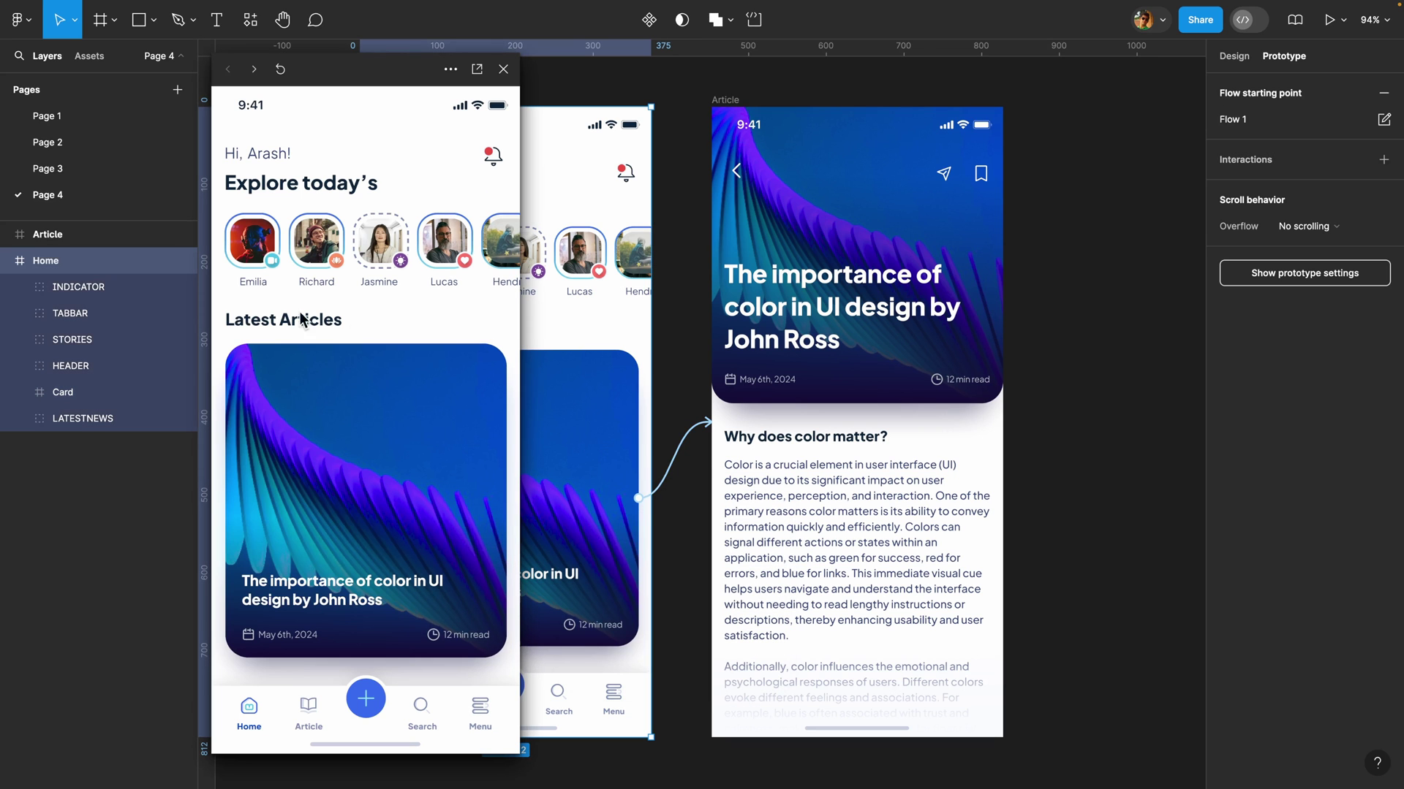
{"action": "left_click", "coordinate": [335, 445]}
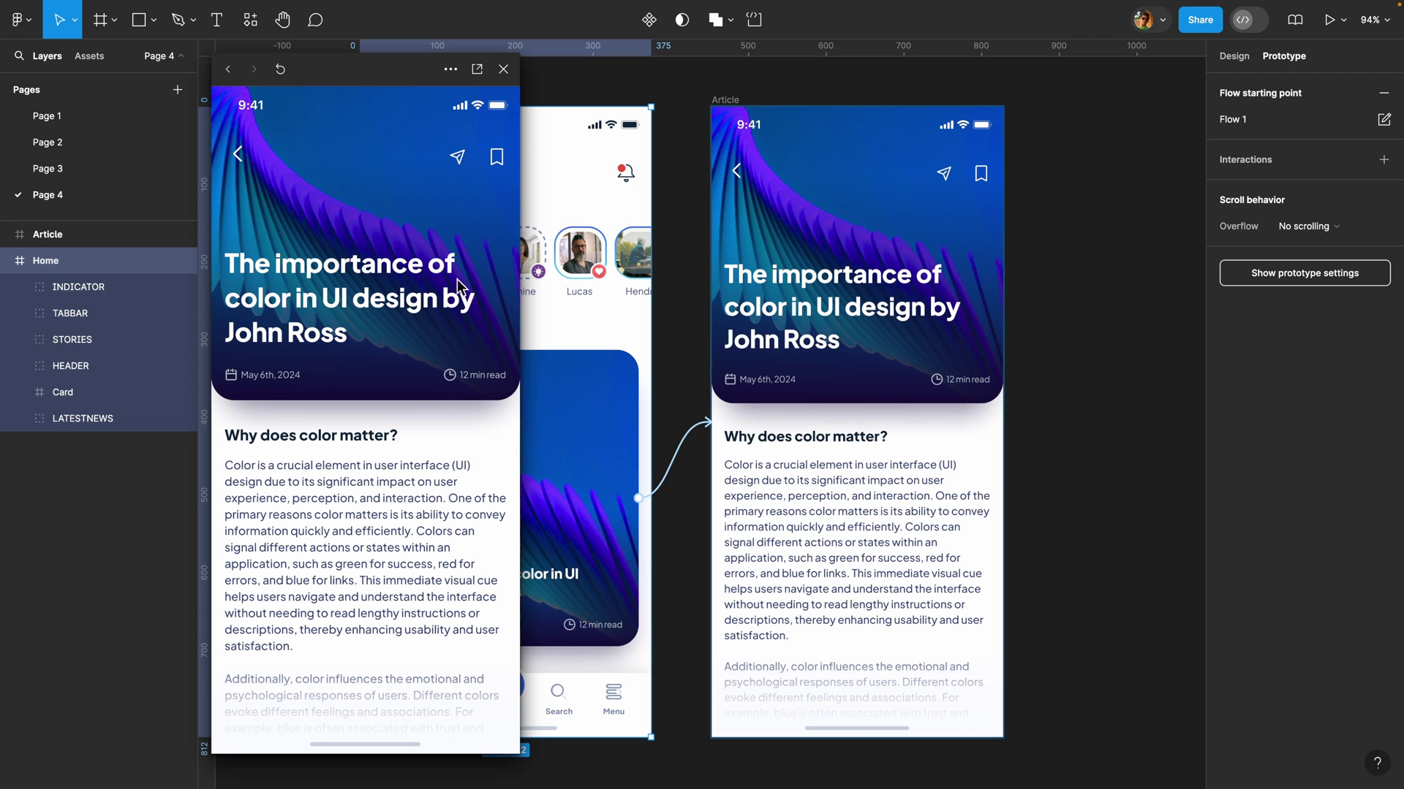
{"action": "left_click", "coordinate": [503, 68]}
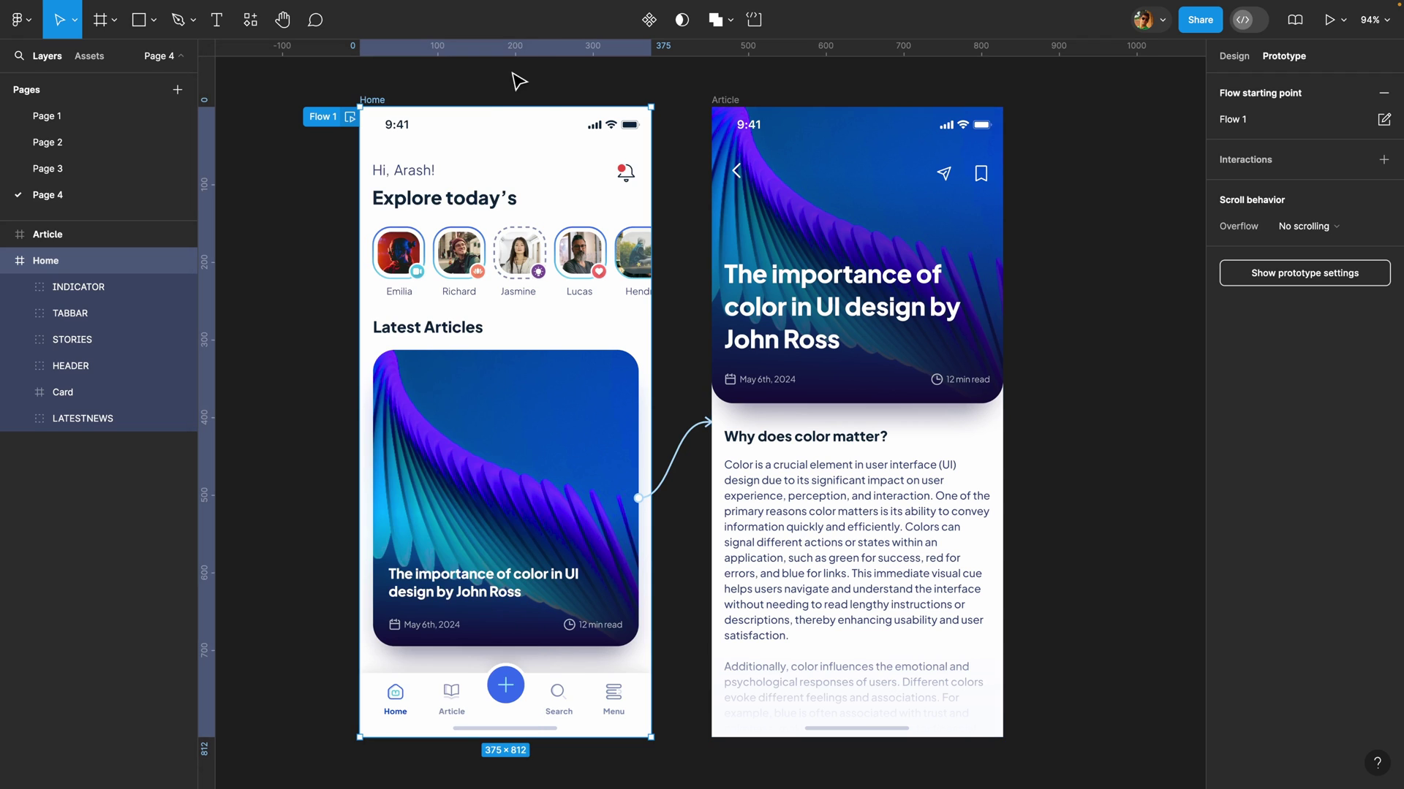
Step: Set the card's transition to Smart animate, Ease out, 300ms and preview it from Flow 1
{"action": "left_click", "coordinate": [672, 468]}
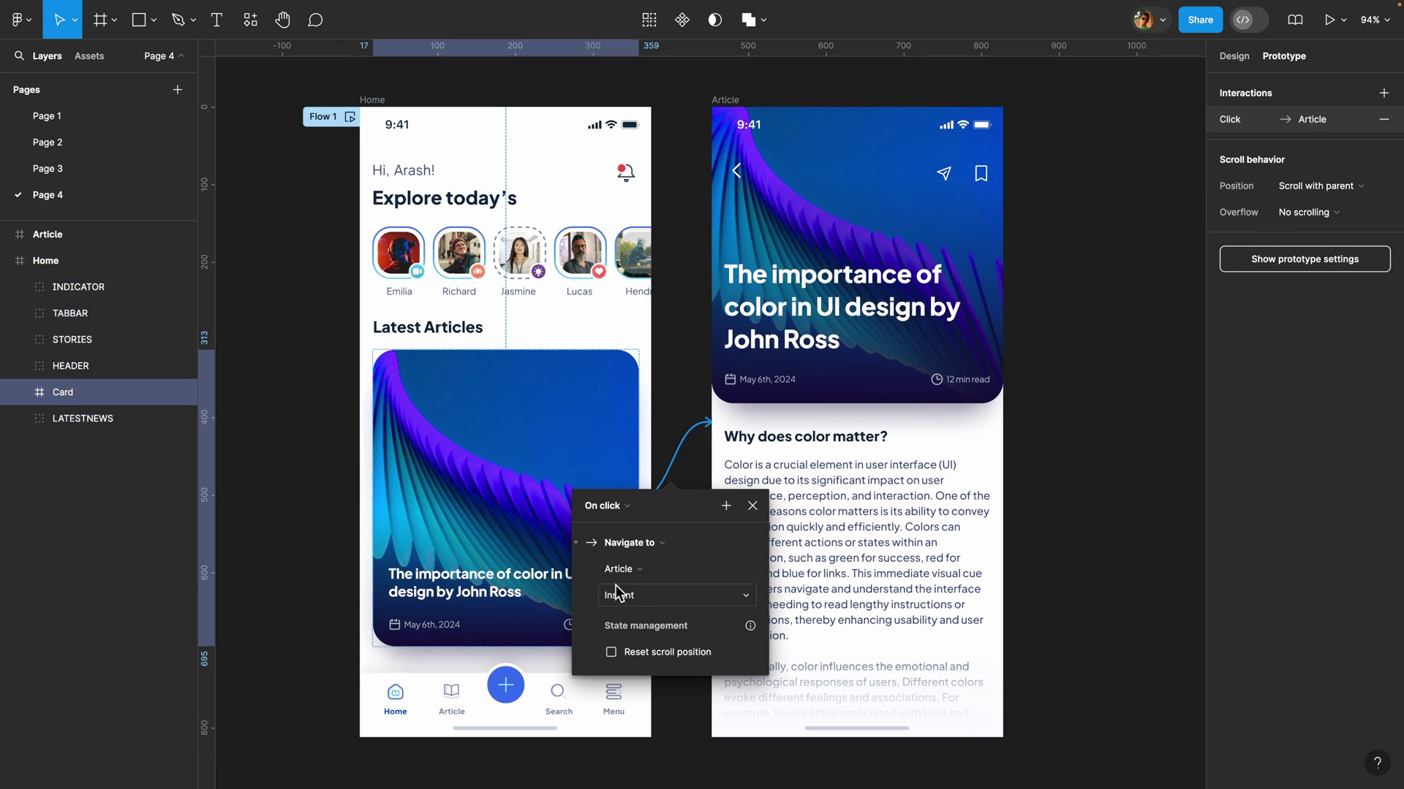
{"action": "left_click", "coordinate": [658, 597]}
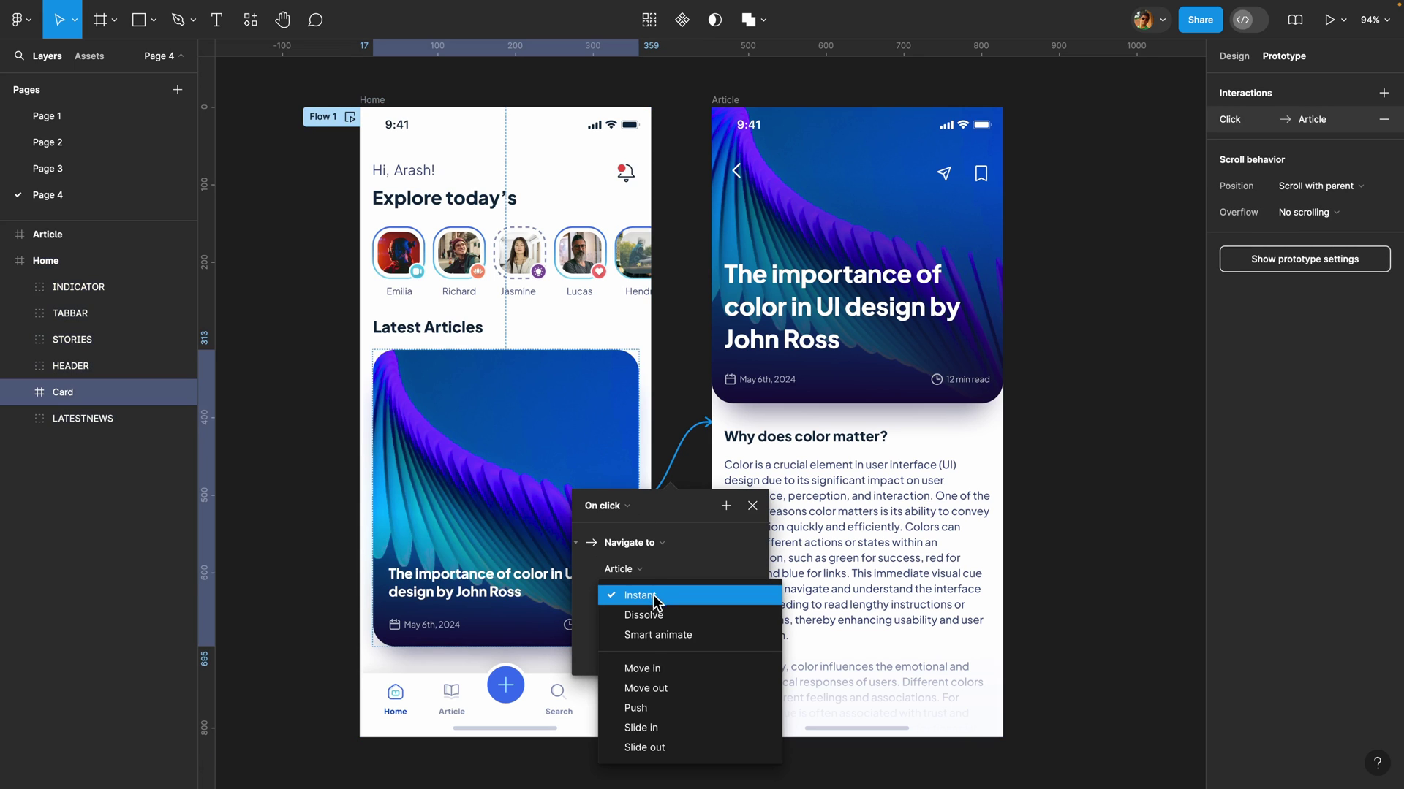
{"action": "left_click", "coordinate": [657, 635]}
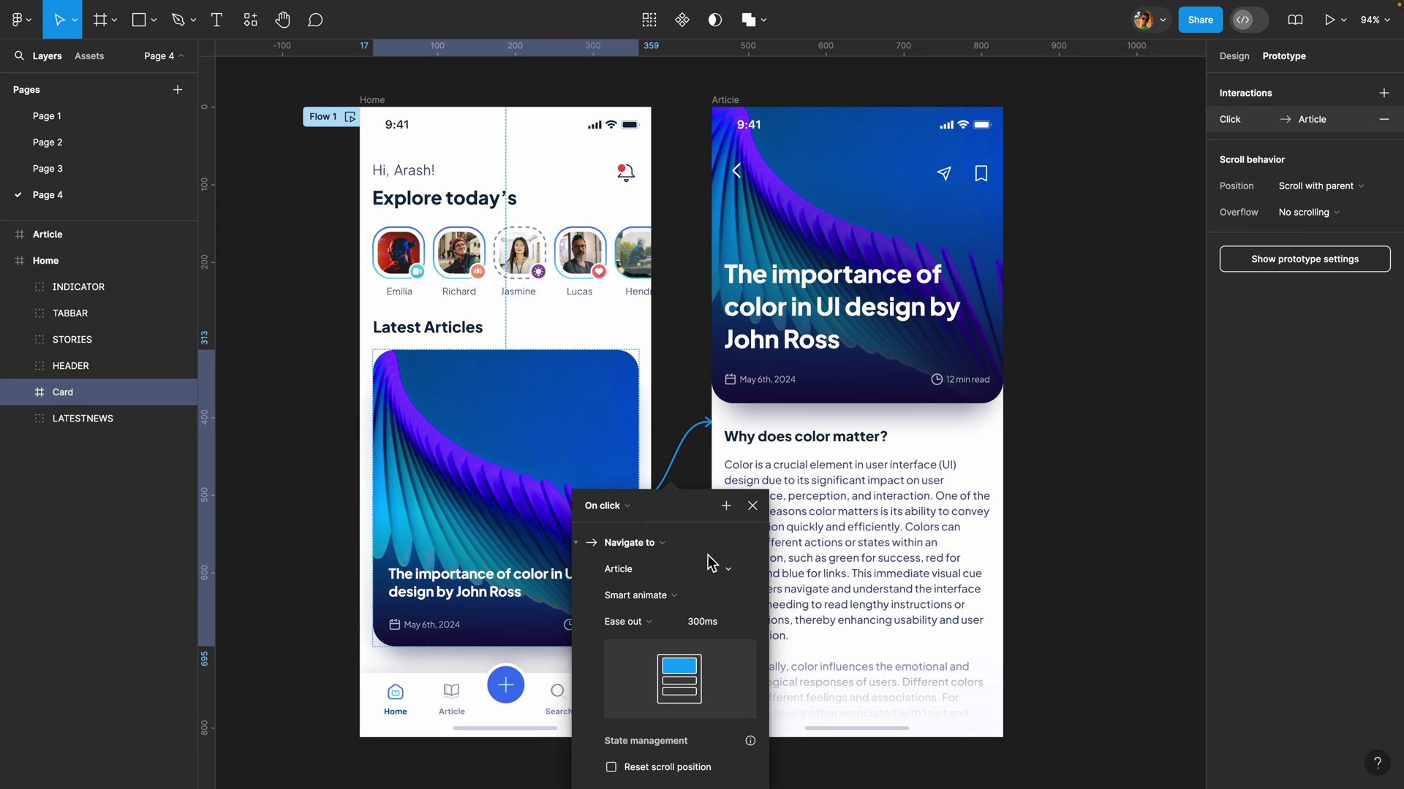
{"action": "left_click", "coordinate": [749, 508]}
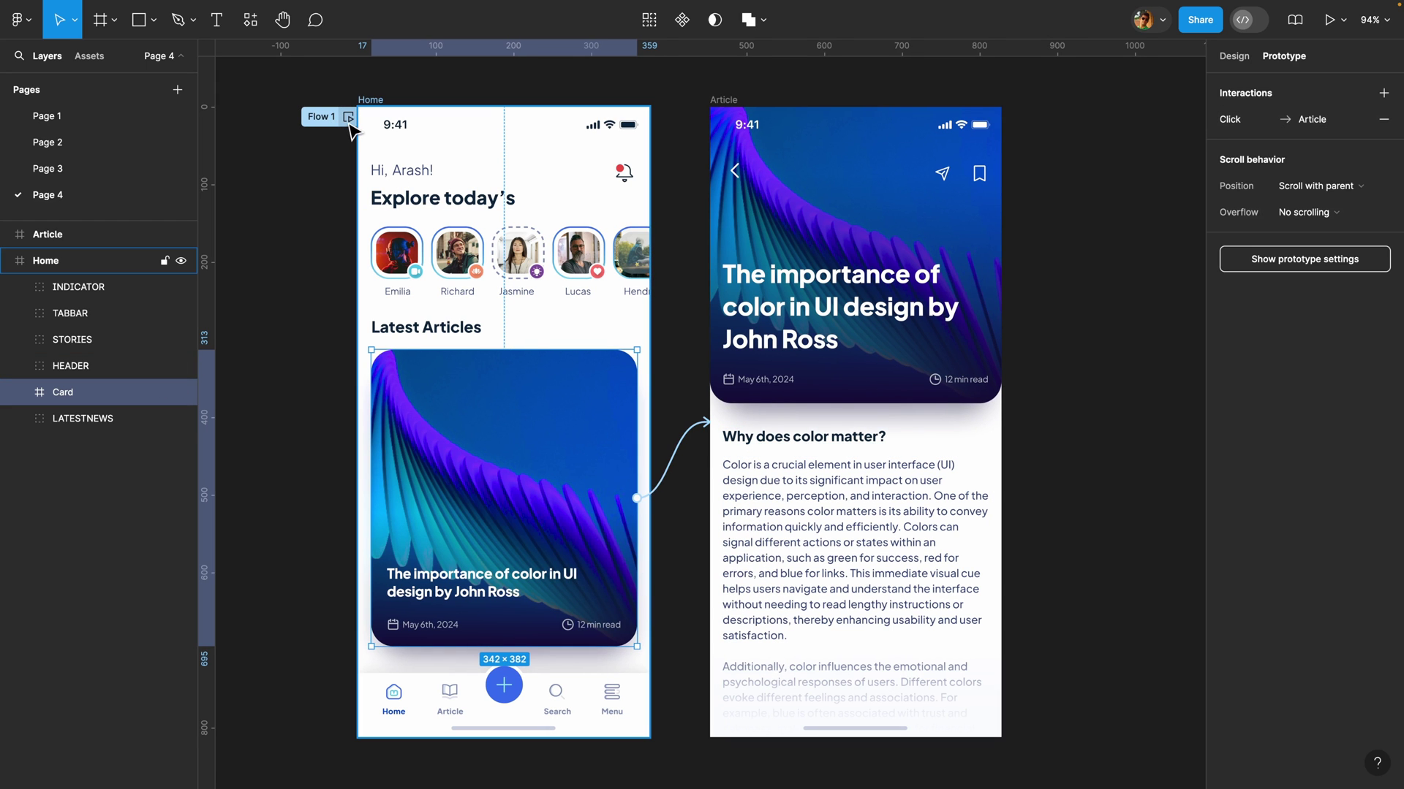
{"action": "left_click", "coordinate": [348, 117]}
{"action": "left_click", "coordinate": [367, 474]}
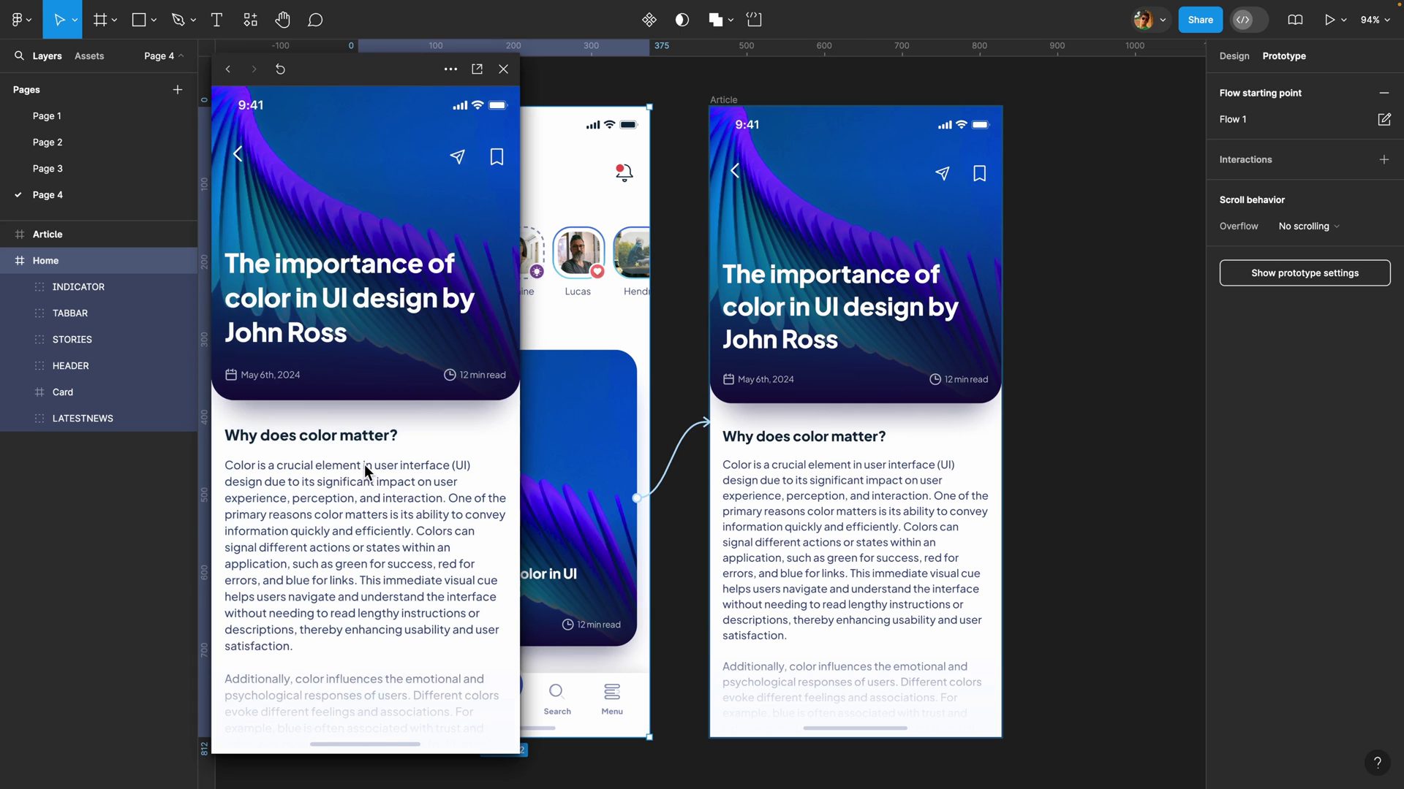
Step: Close the preview and expand the Card and Article layers in the Design panel to compare contents
{"action": "left_click", "coordinate": [640, 508]}
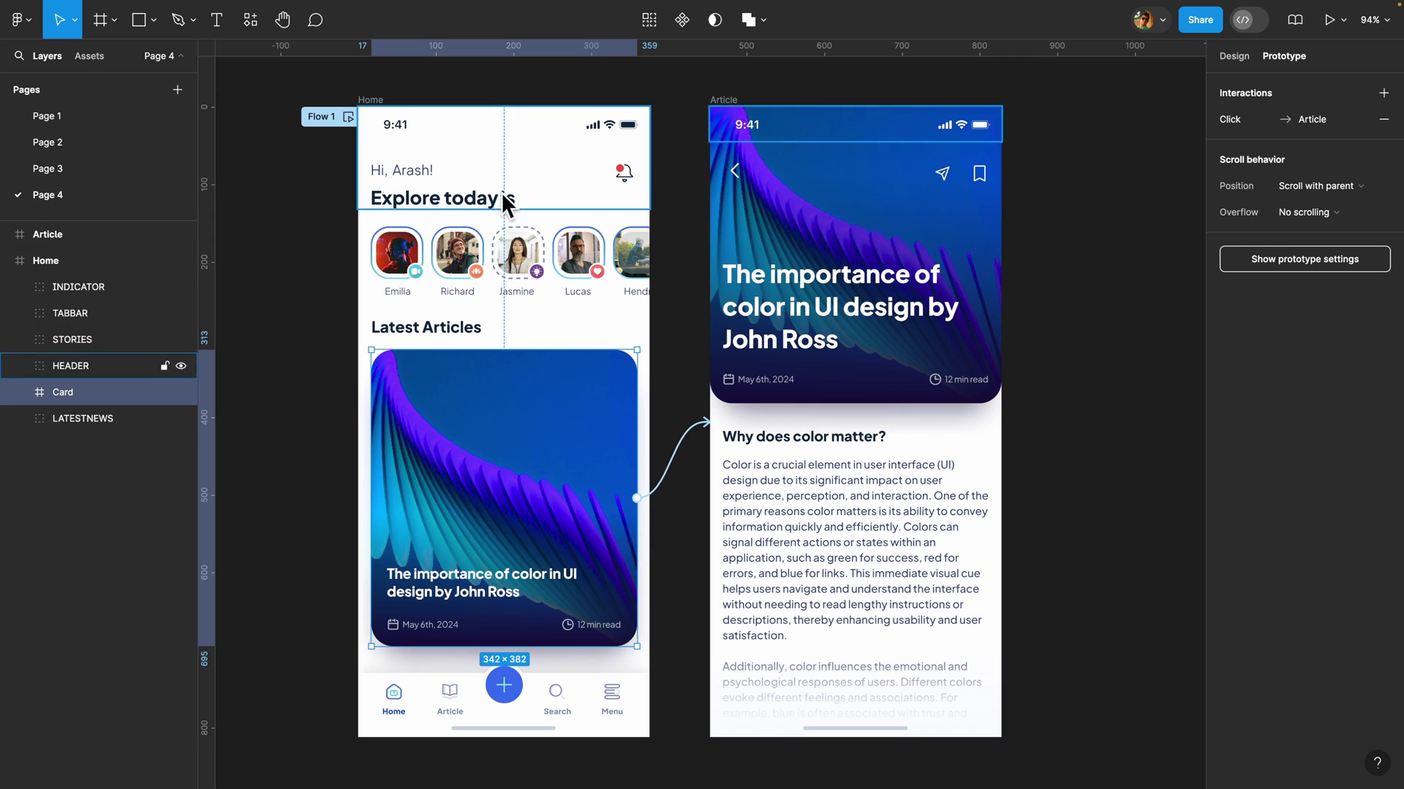
{"action": "left_click", "coordinate": [371, 99]}
{"action": "left_click", "coordinate": [1234, 56]}
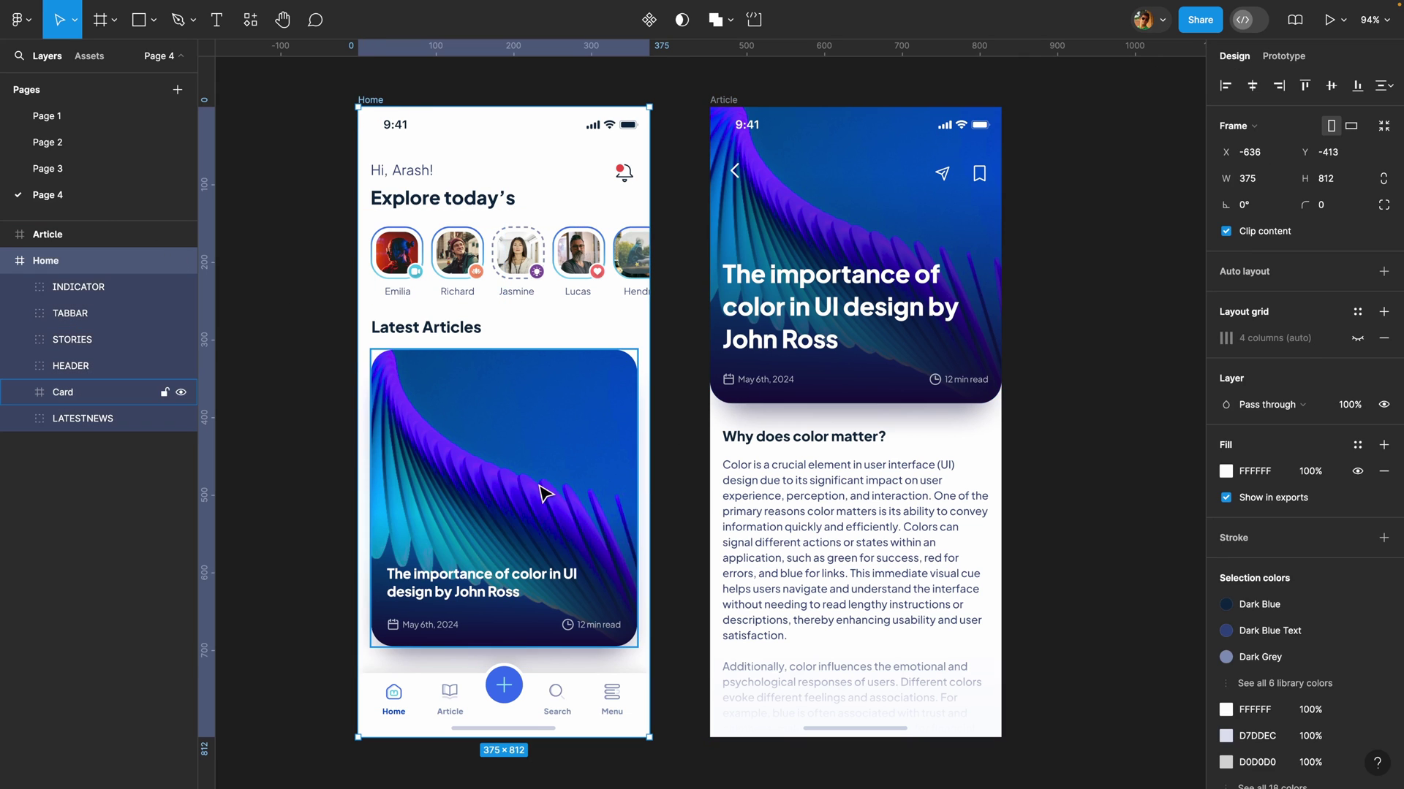
{"action": "left_click", "coordinate": [542, 492]}
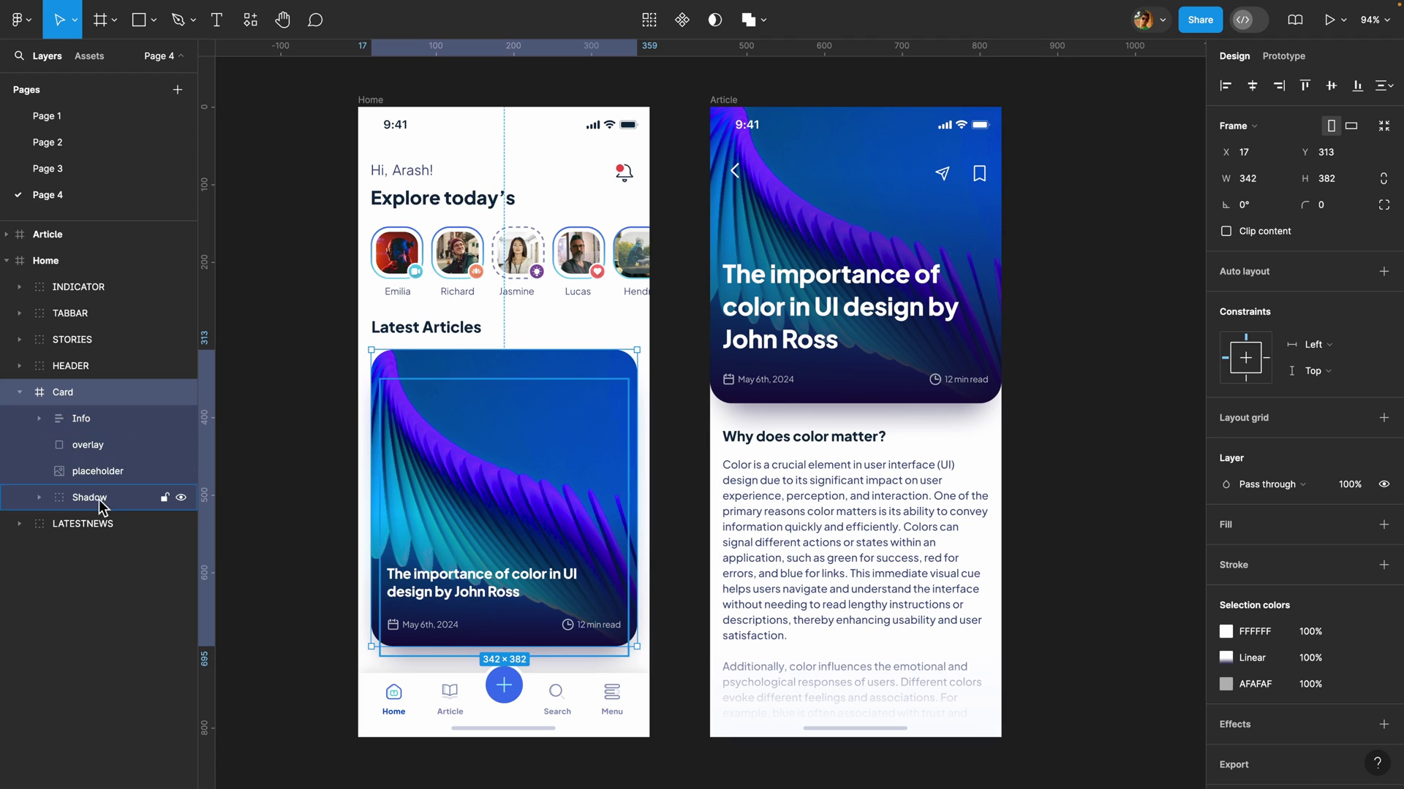
{"action": "left_click", "coordinate": [19, 392]}
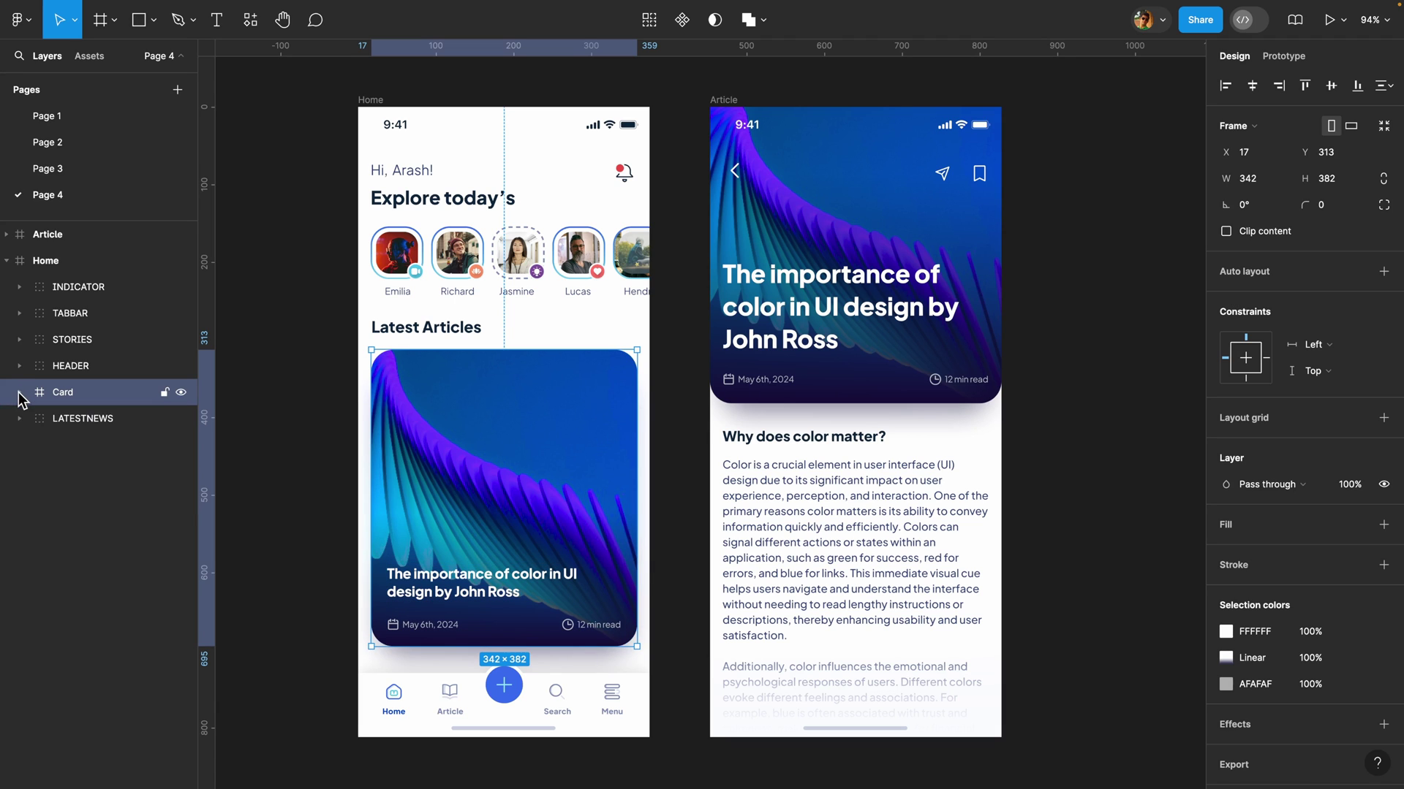
{"action": "left_click", "coordinate": [7, 235]}
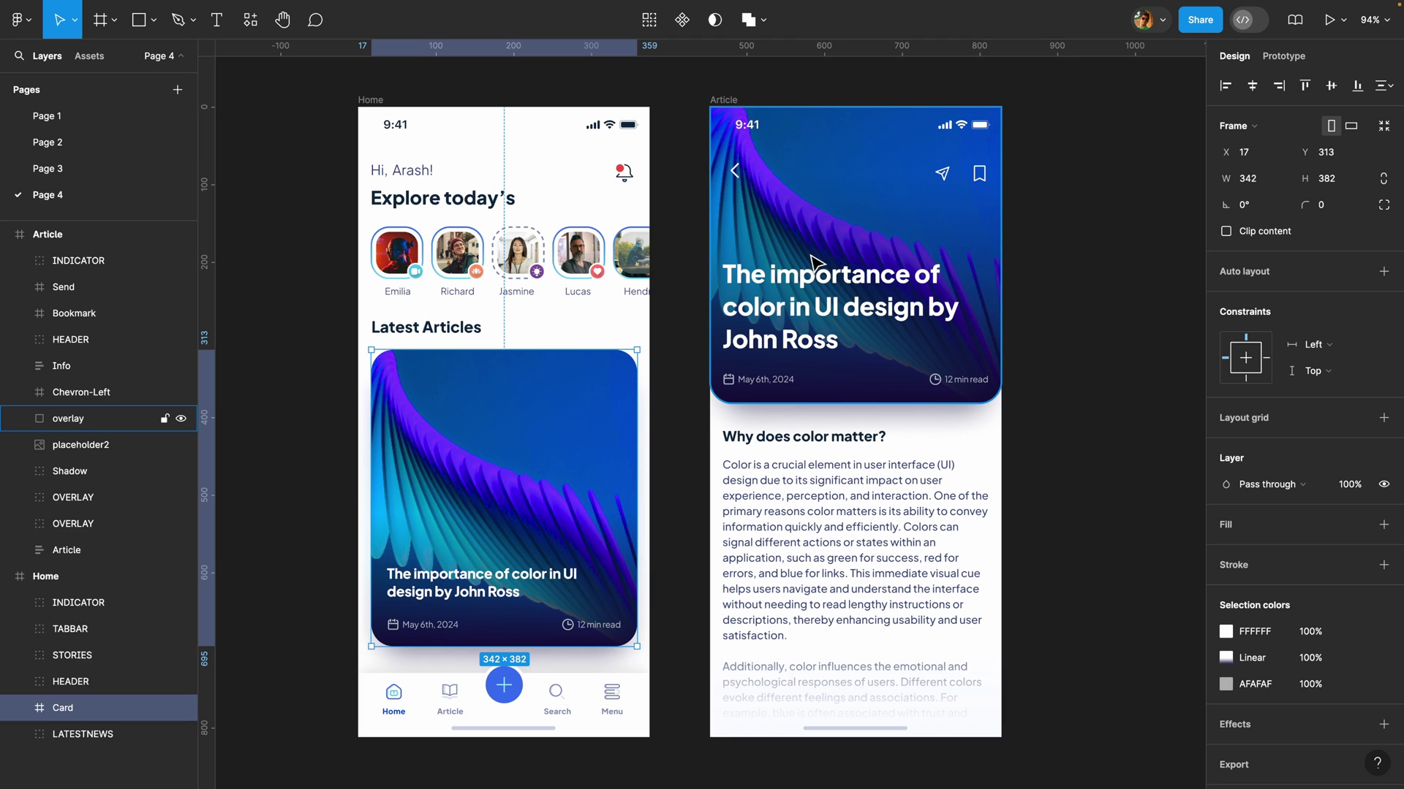
Step: Wrap Send, Bookmark, Info, Chevron-Left, overlay, placeholder2 and Shadow in a new frame
{"action": "left_click", "coordinate": [832, 262]}
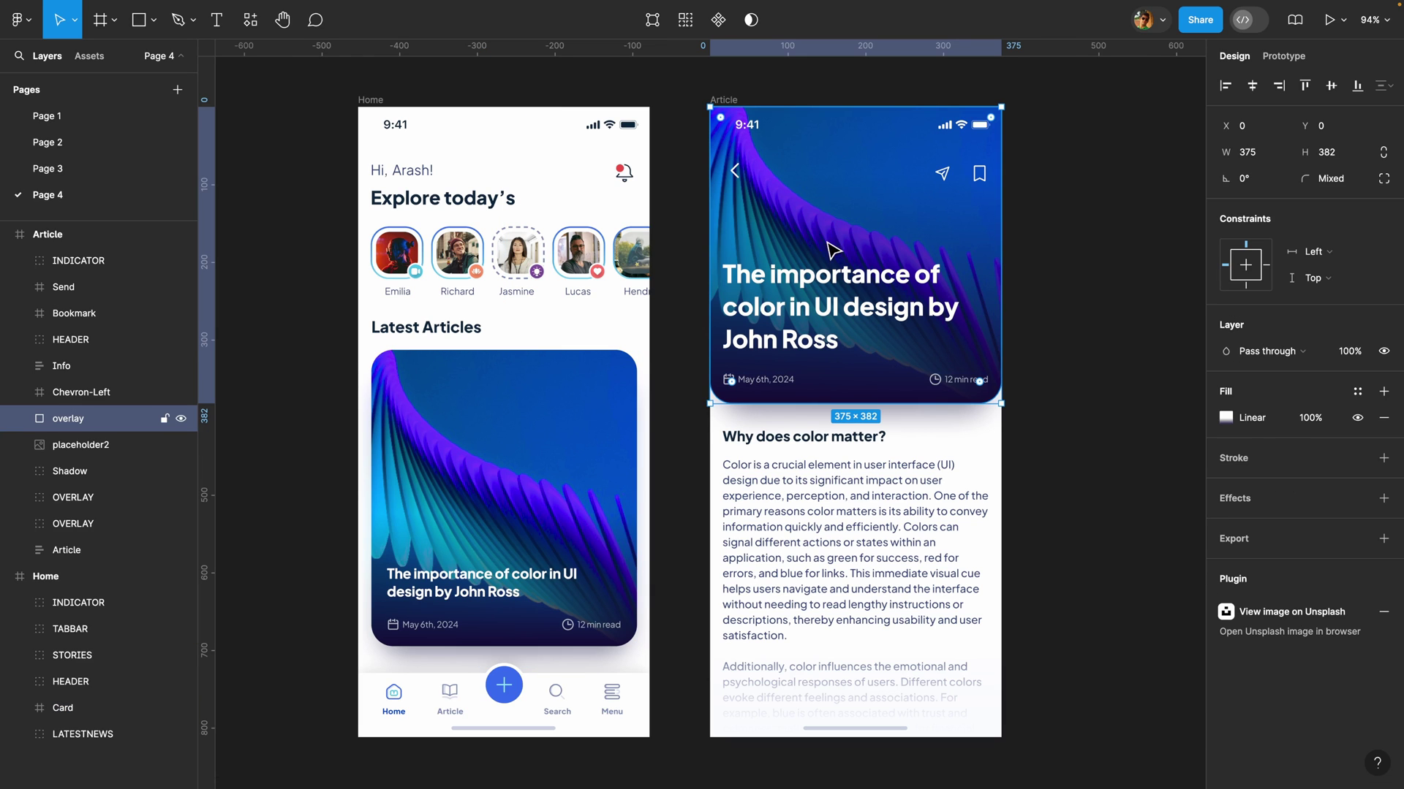
{"action": "left_click", "coordinate": [86, 446]}
{"action": "left_click", "coordinate": [86, 472], "text": "shift"}
{"action": "left_click", "coordinate": [88, 420], "text": "shift"}
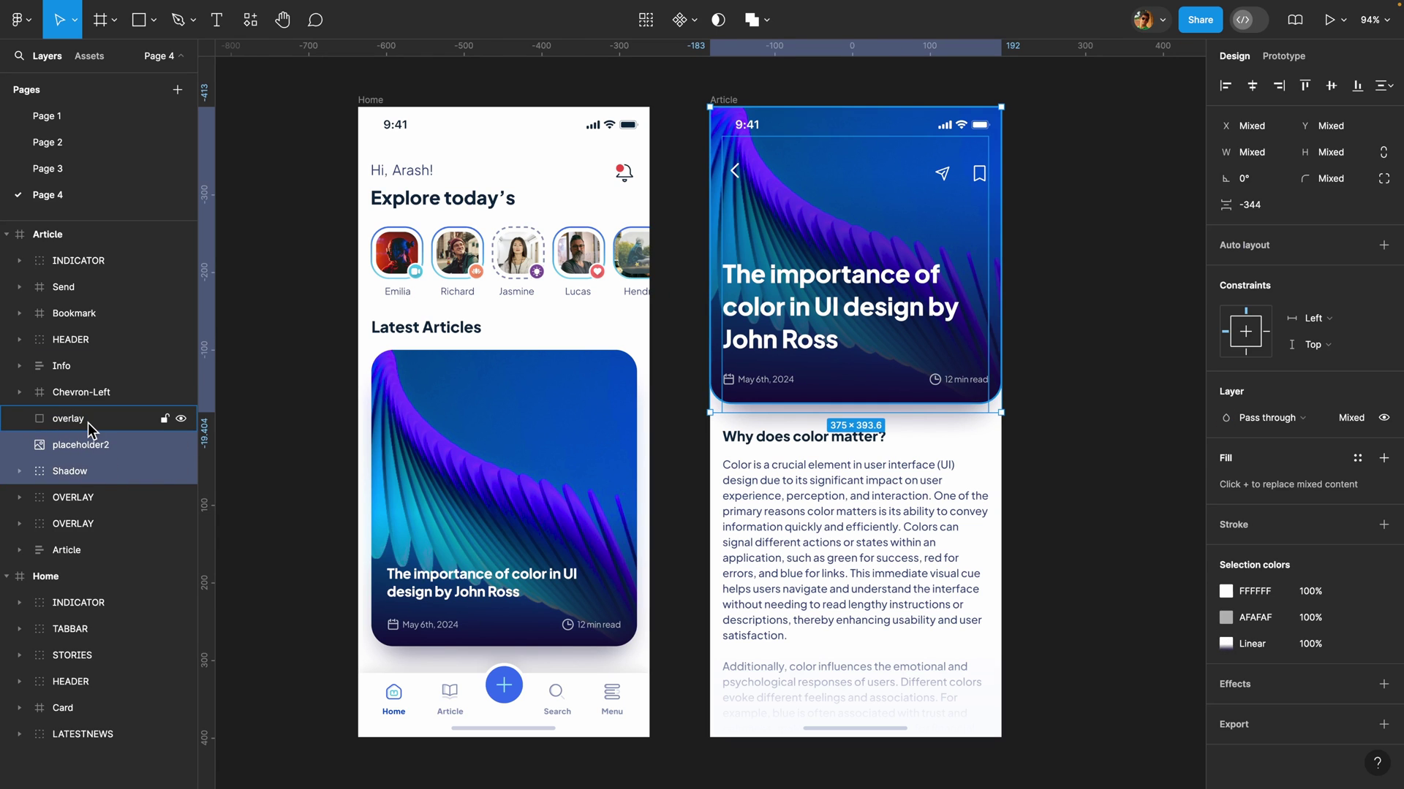
{"action": "left_click", "coordinate": [73, 393], "text": "shift"}
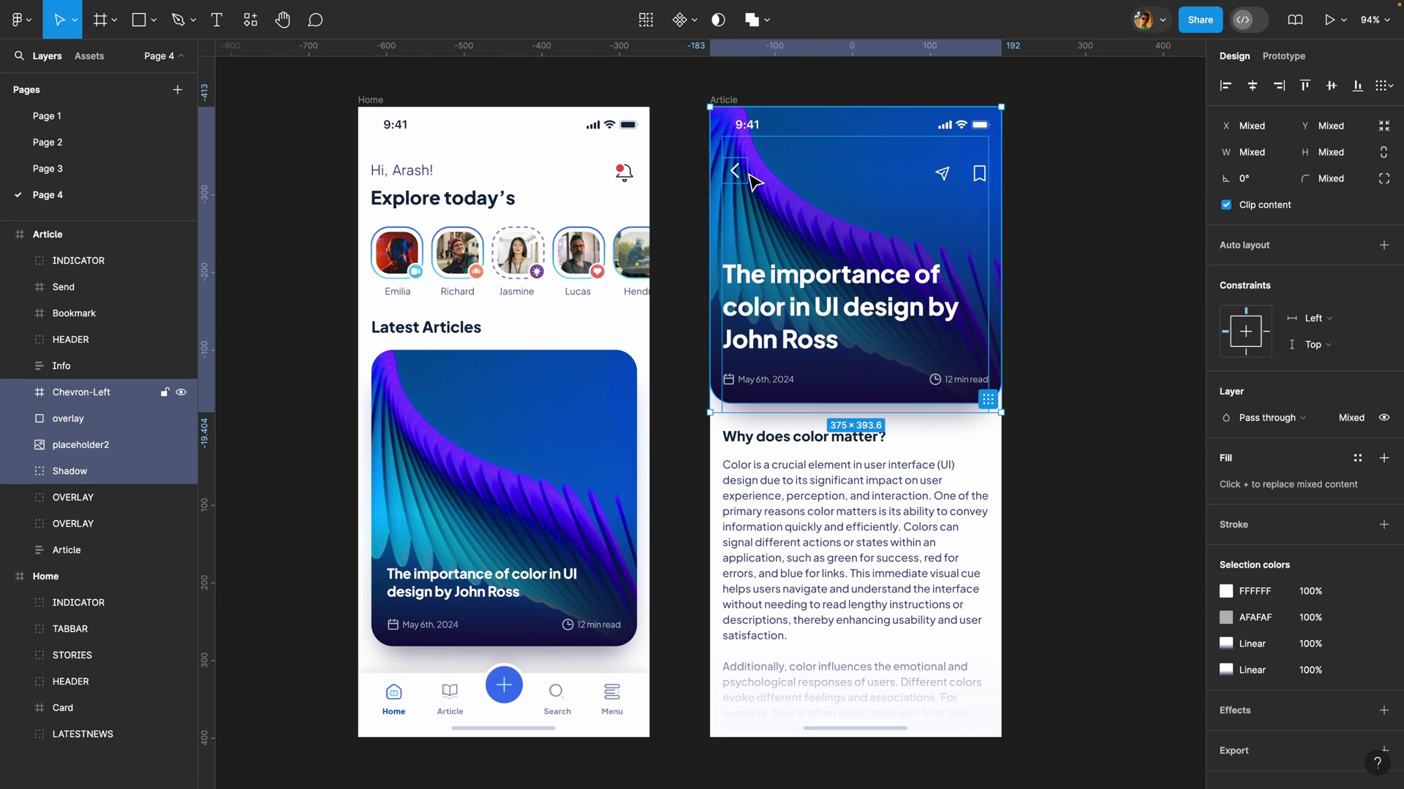
{"action": "left_click", "coordinate": [76, 369], "text": "shift"}
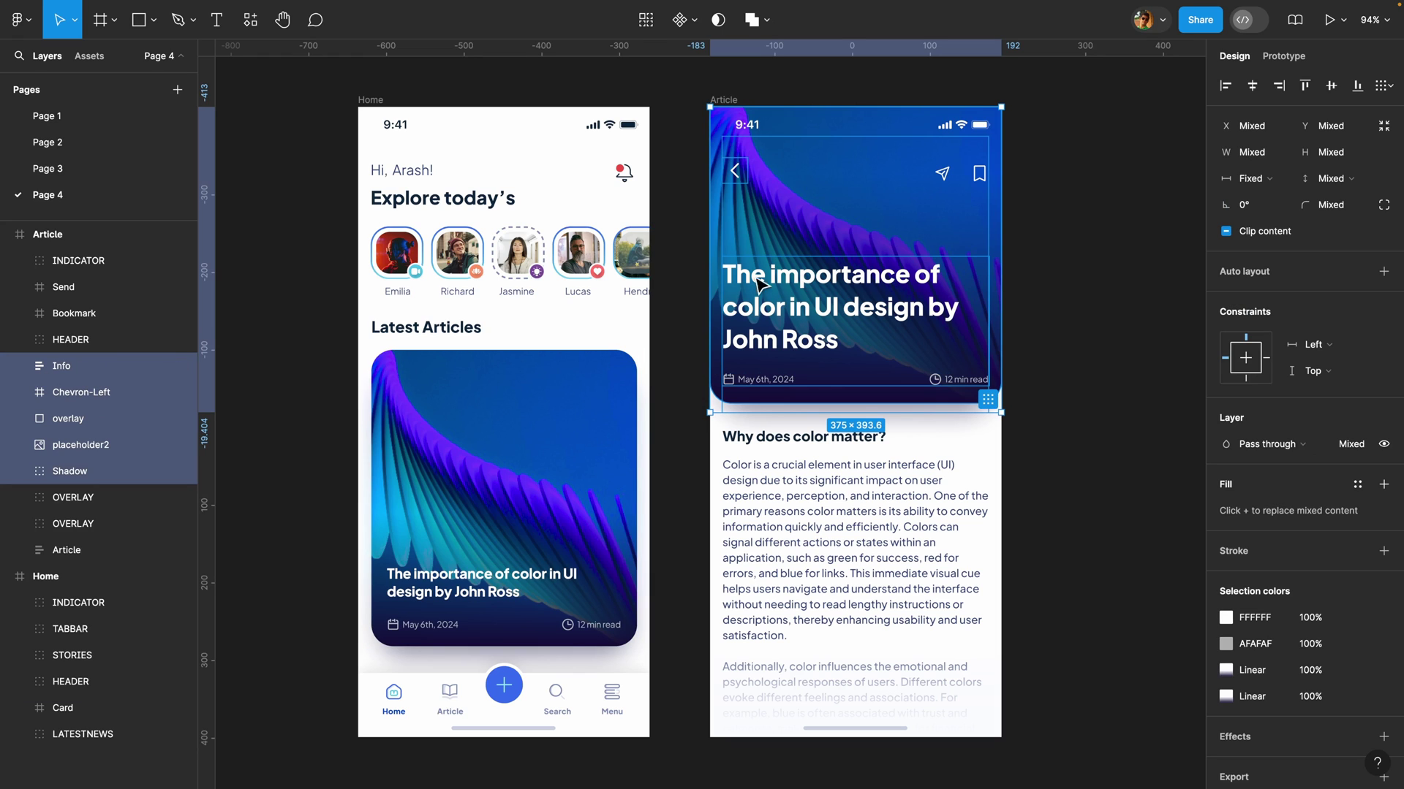
{"action": "left_click", "coordinate": [86, 313], "text": "shift"}
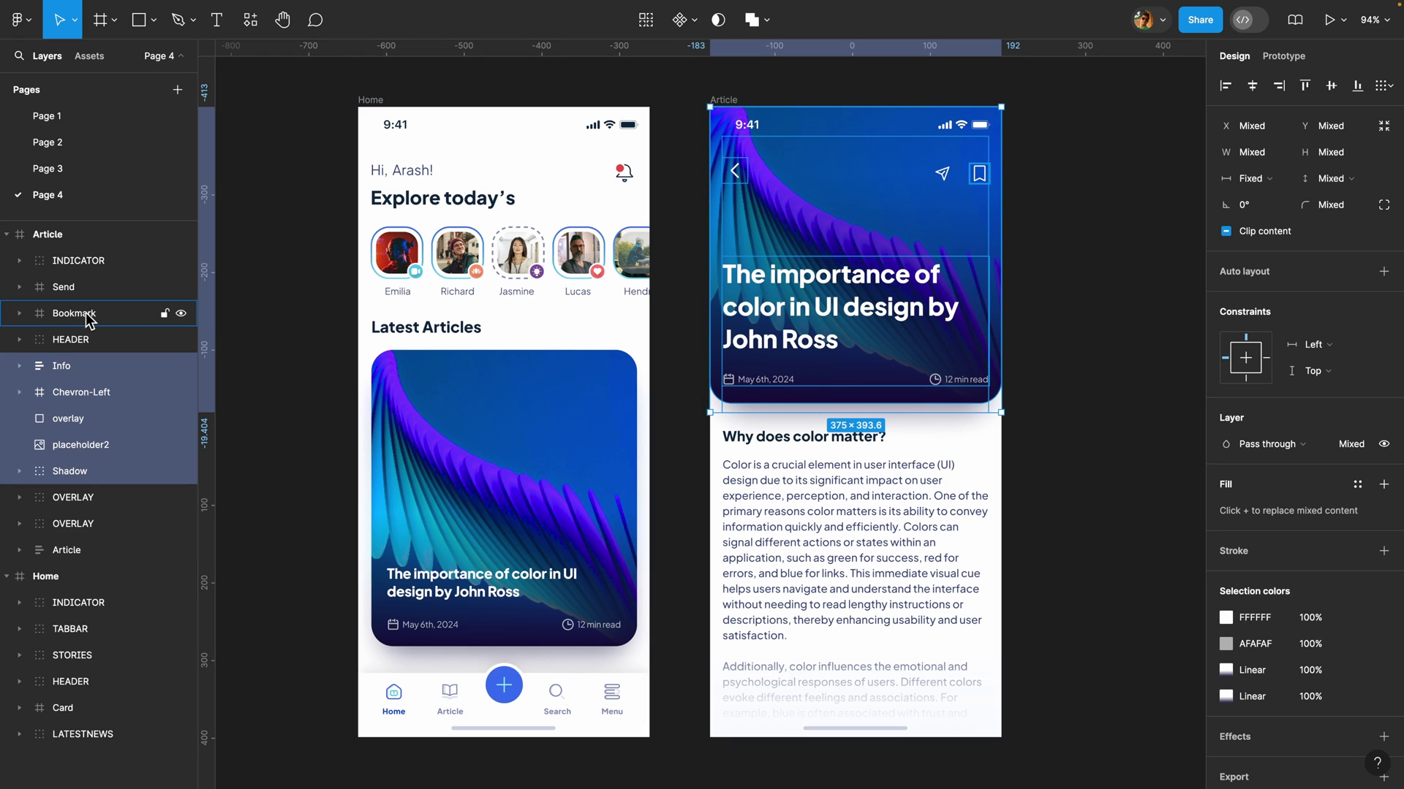
{"action": "left_click", "coordinate": [87, 288], "text": "shift"}
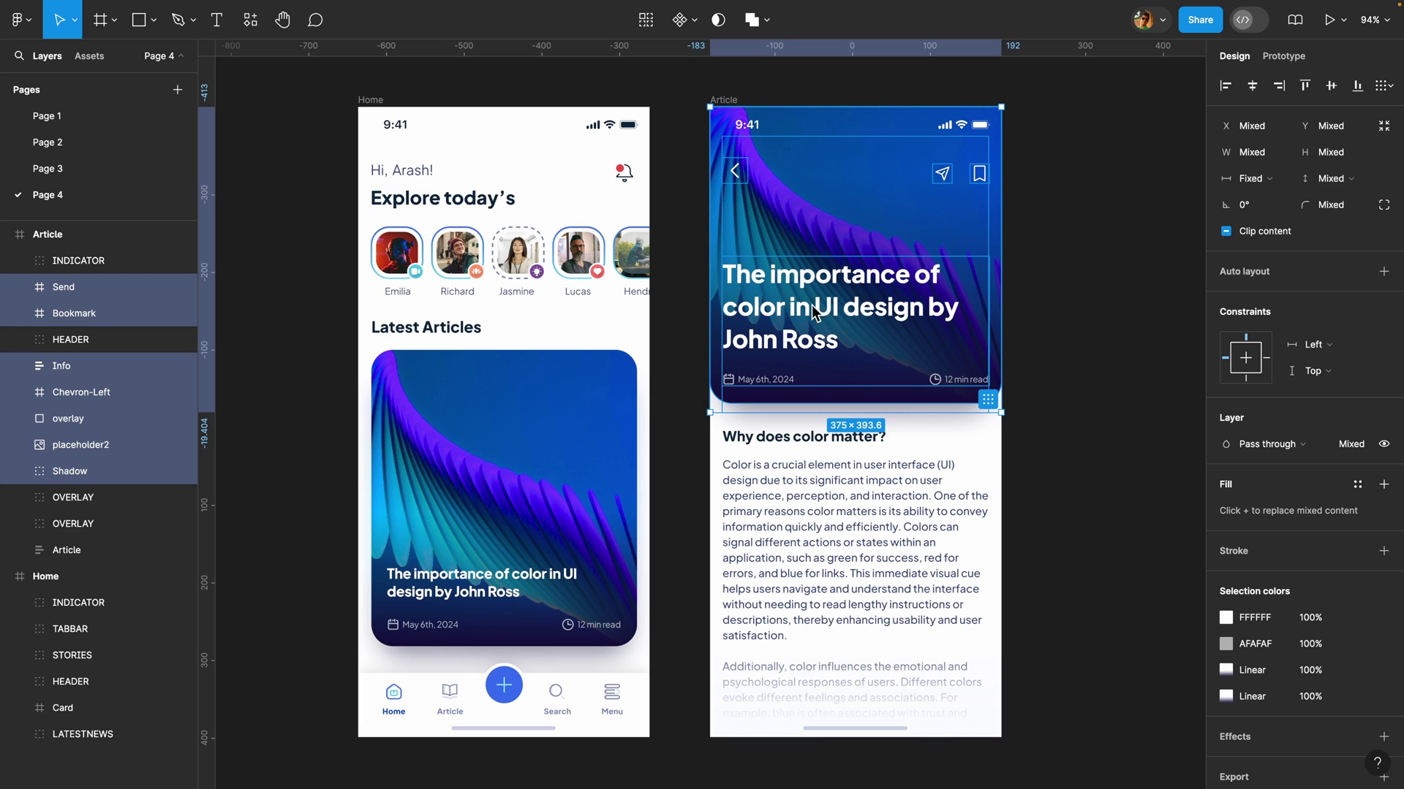
{"action": "right_click", "coordinate": [815, 312]}
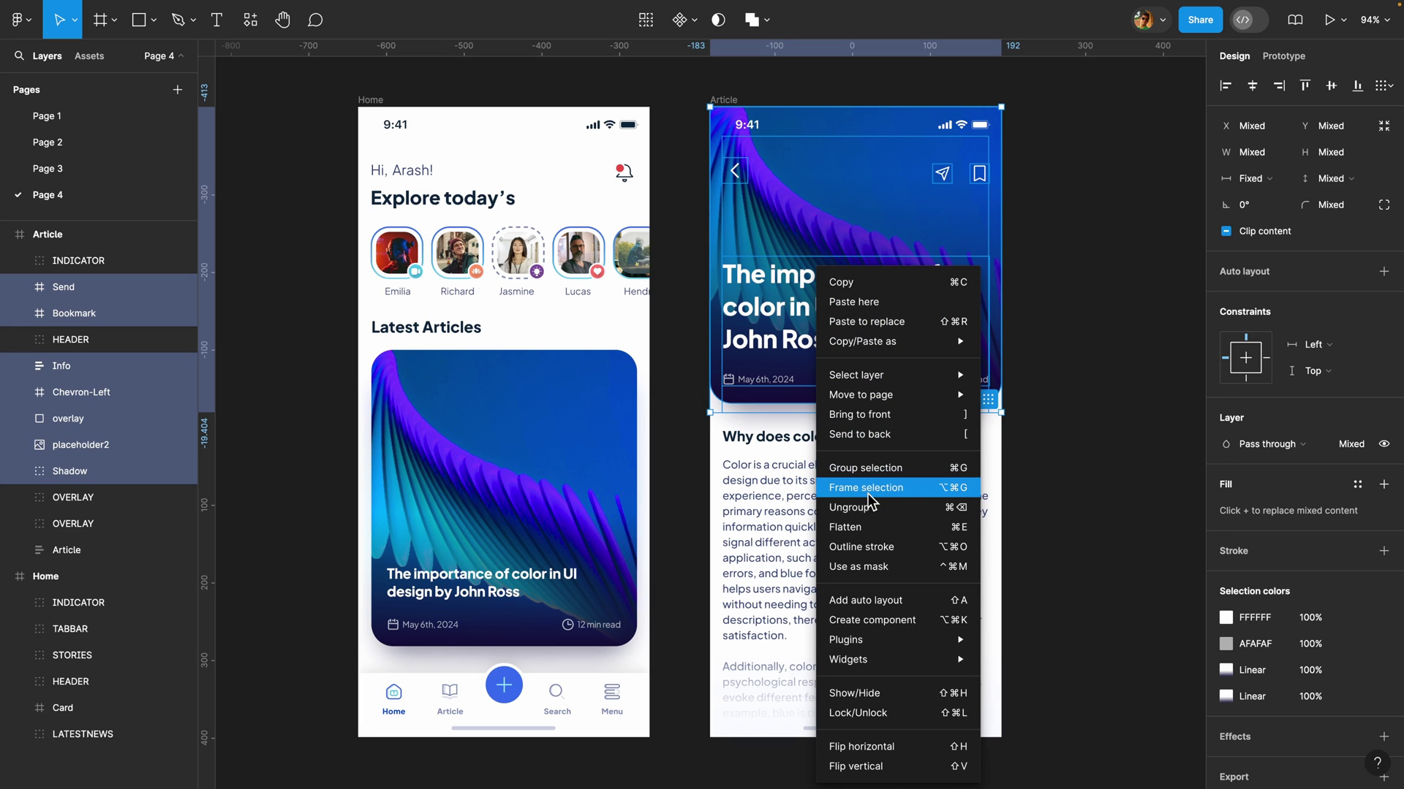
{"action": "left_click", "coordinate": [904, 497]}
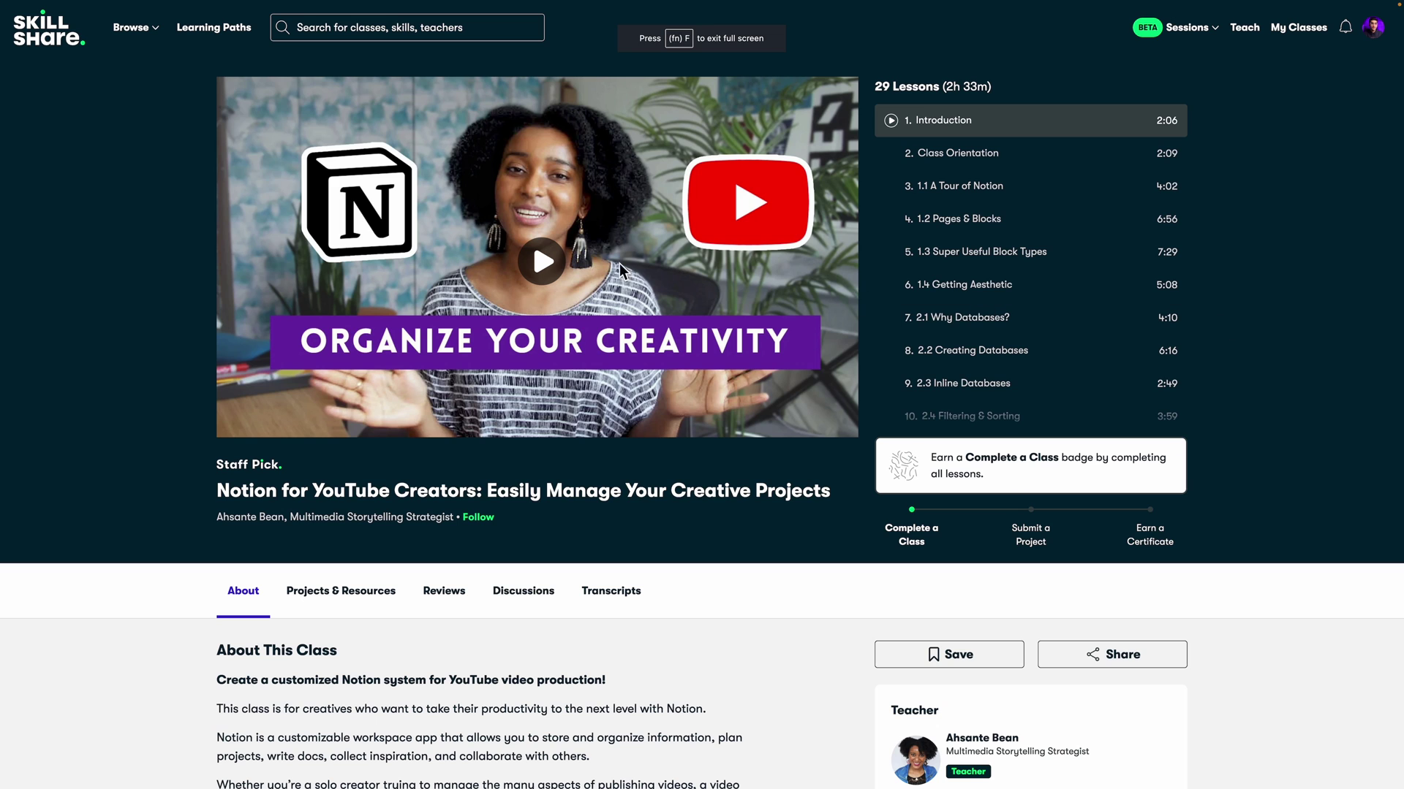
Step: Play the Notion class video and browse its lessons, including the calendar and Platform-by-status views
{"action": "left_click", "coordinate": [598, 269]}
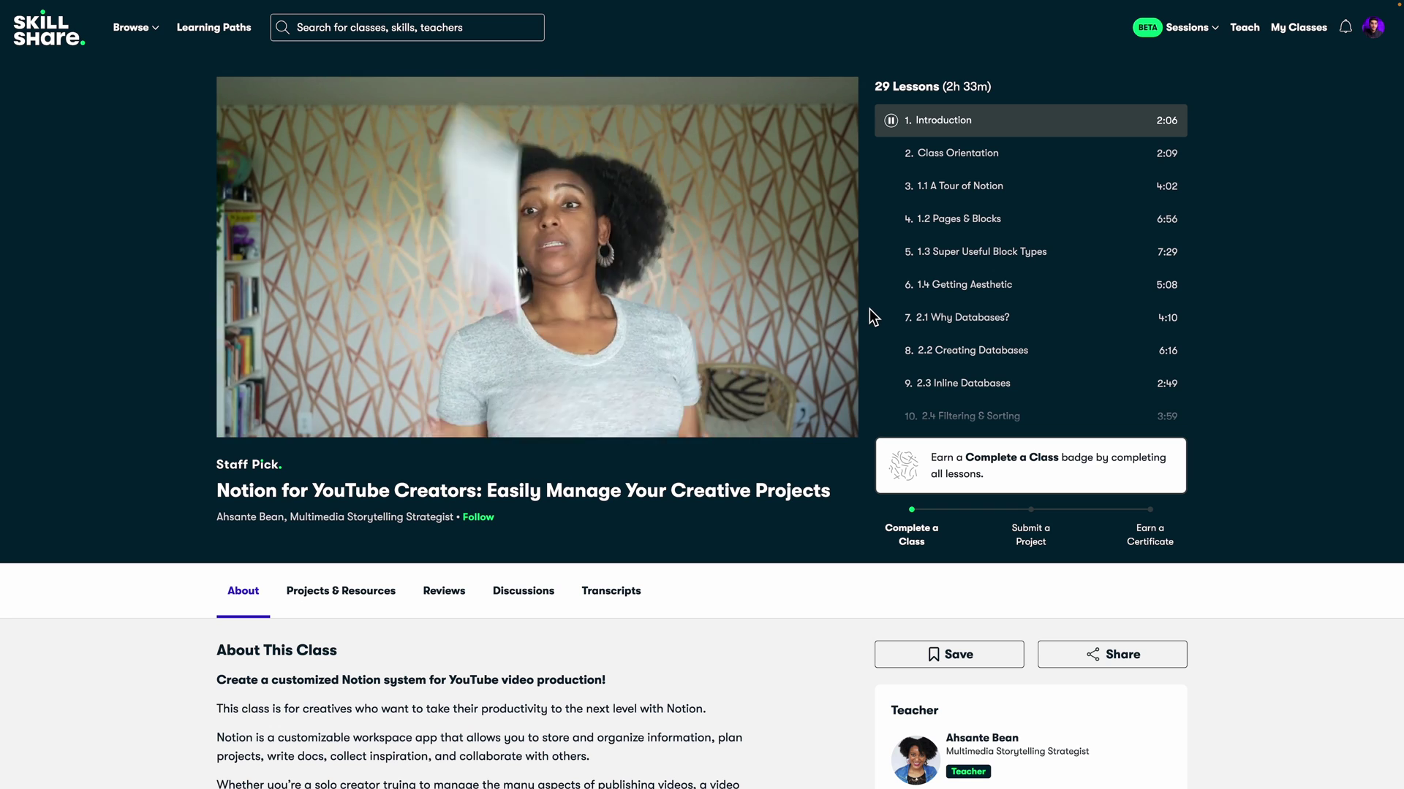
{"action": "scroll", "coordinate": [872, 317], "scroll_direction": "down", "scroll_amount": 3}
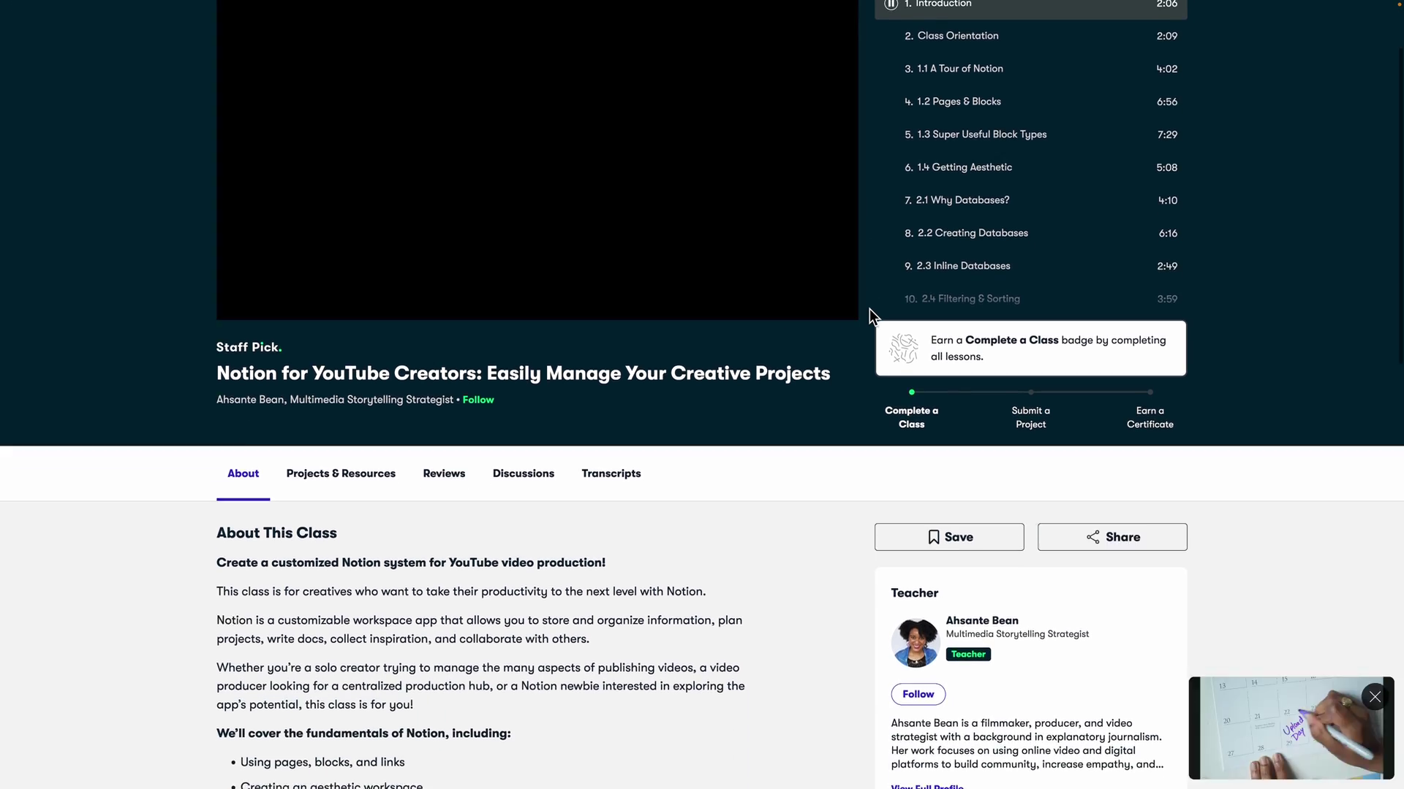
{"action": "scroll", "coordinate": [869, 310], "scroll_direction": "down", "scroll_amount": 2}
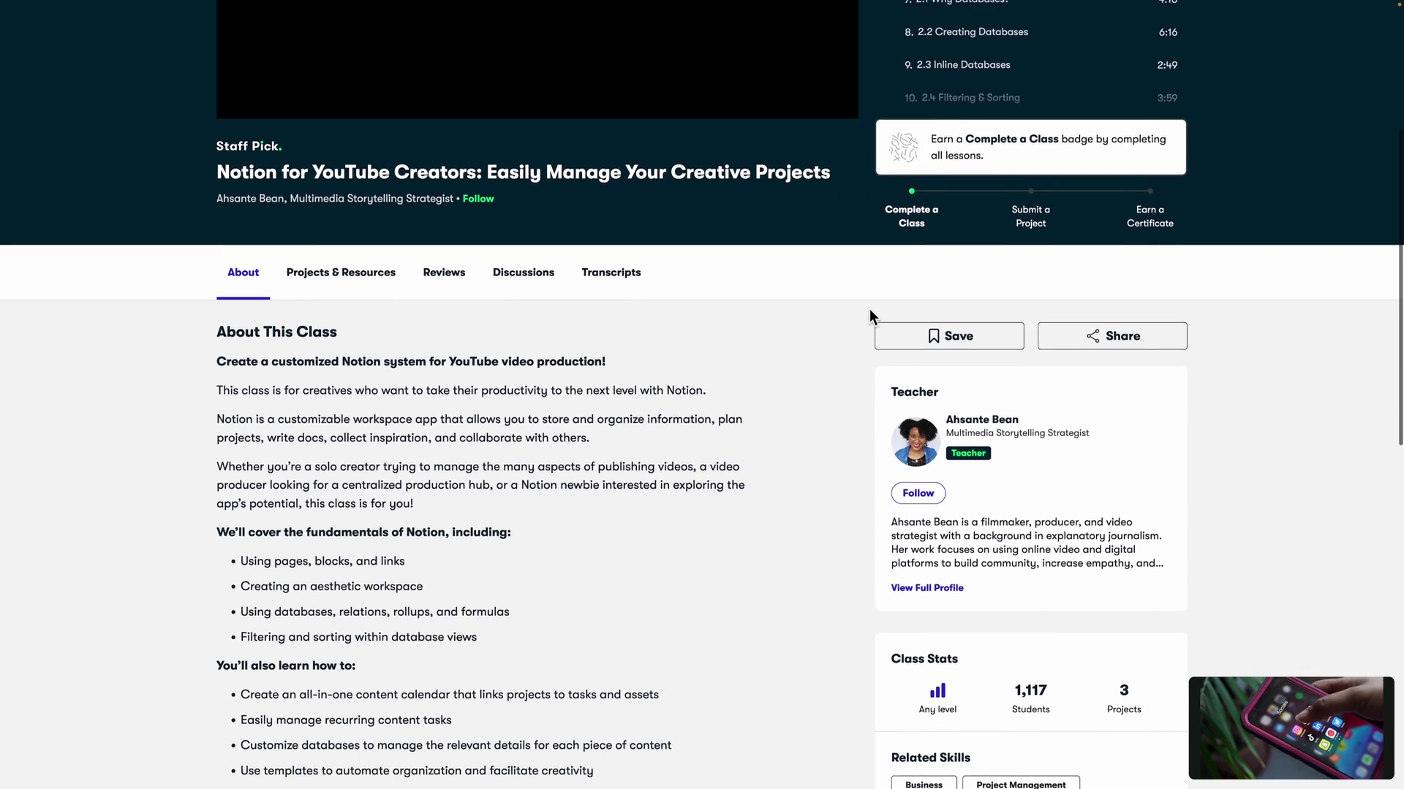
{"action": "scroll", "coordinate": [870, 316], "scroll_direction": "down", "scroll_amount": 3}
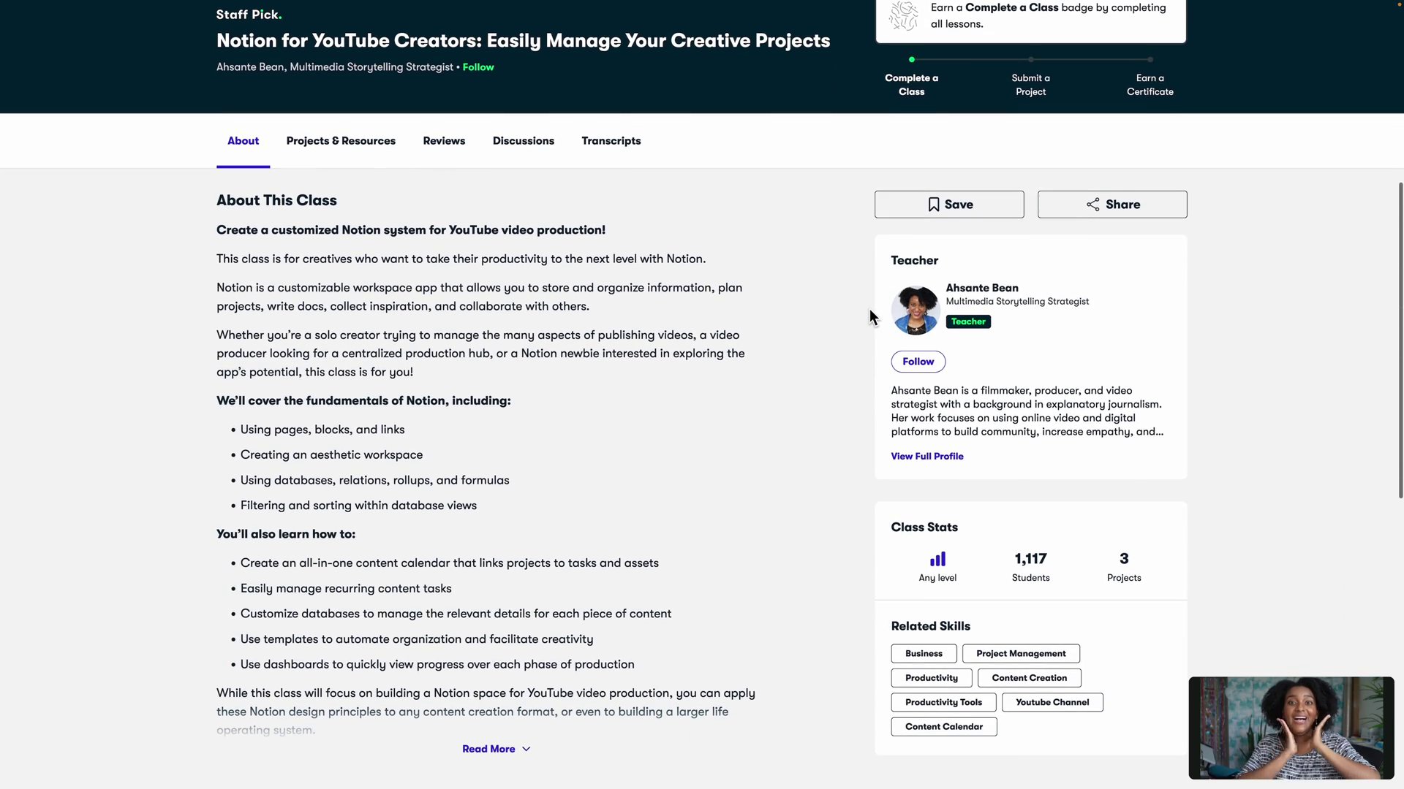
{"action": "scroll", "coordinate": [870, 316], "scroll_direction": "up", "scroll_amount": 7}
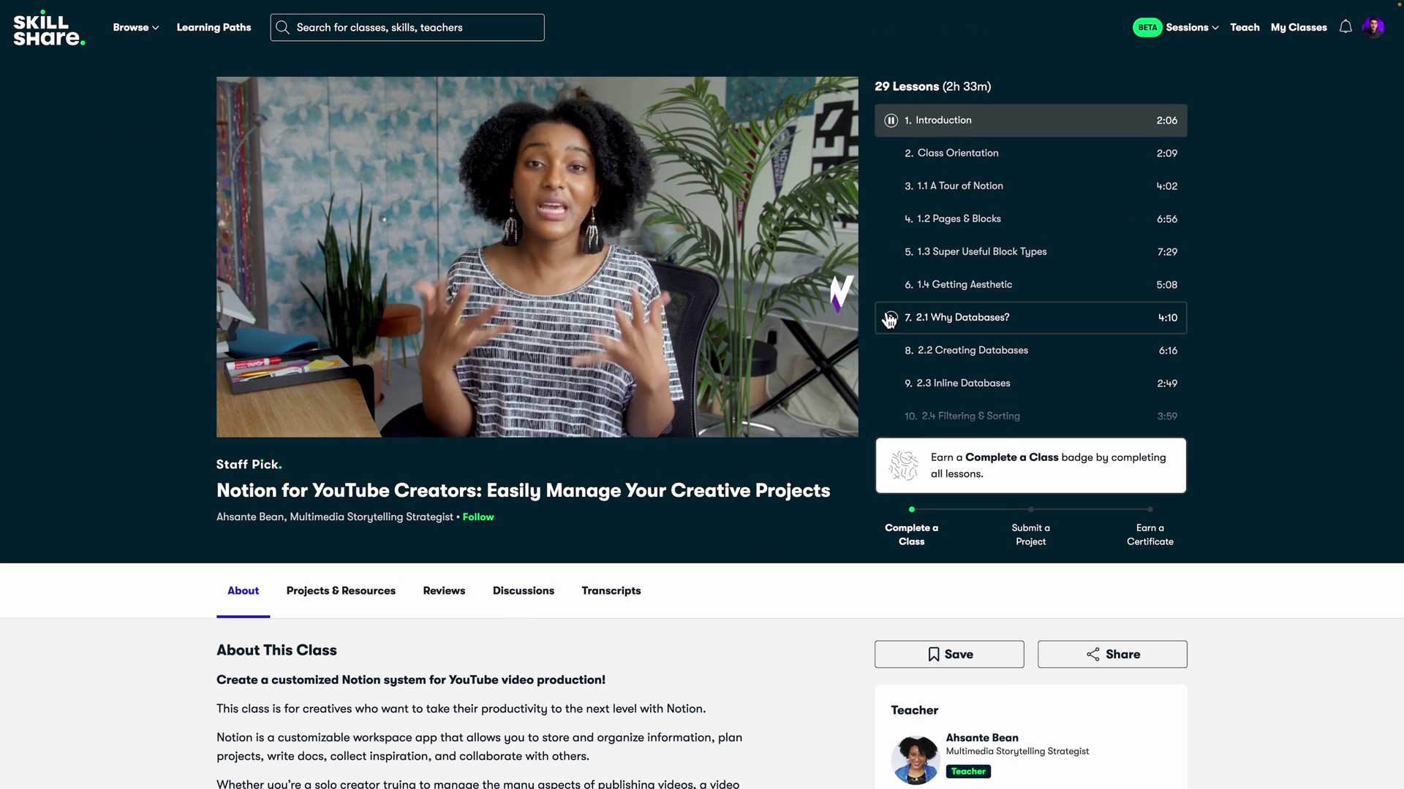
{"action": "scroll", "coordinate": [1146, 344], "scroll_direction": "down", "scroll_amount": 3}
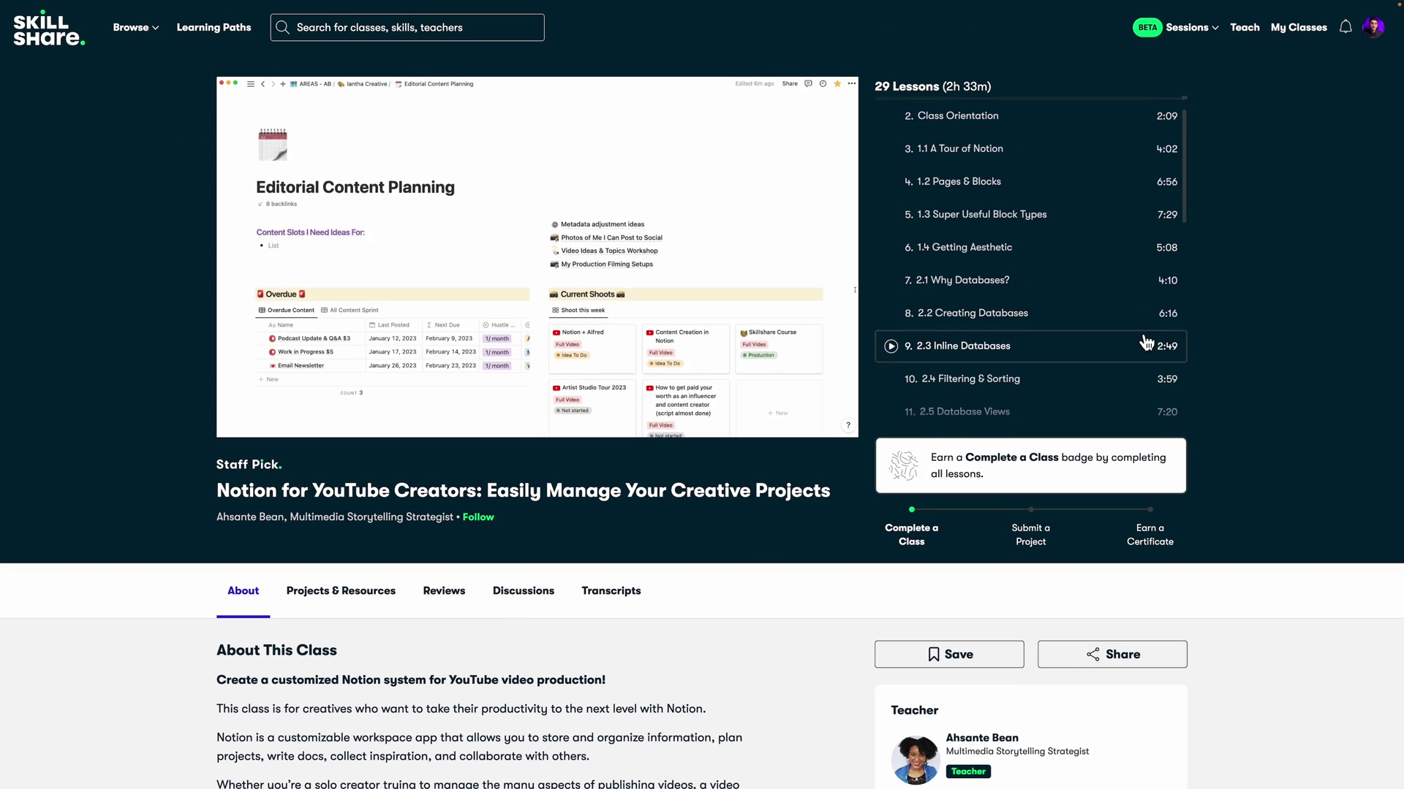
{"action": "scroll", "coordinate": [1146, 344], "scroll_direction": "down", "scroll_amount": 4}
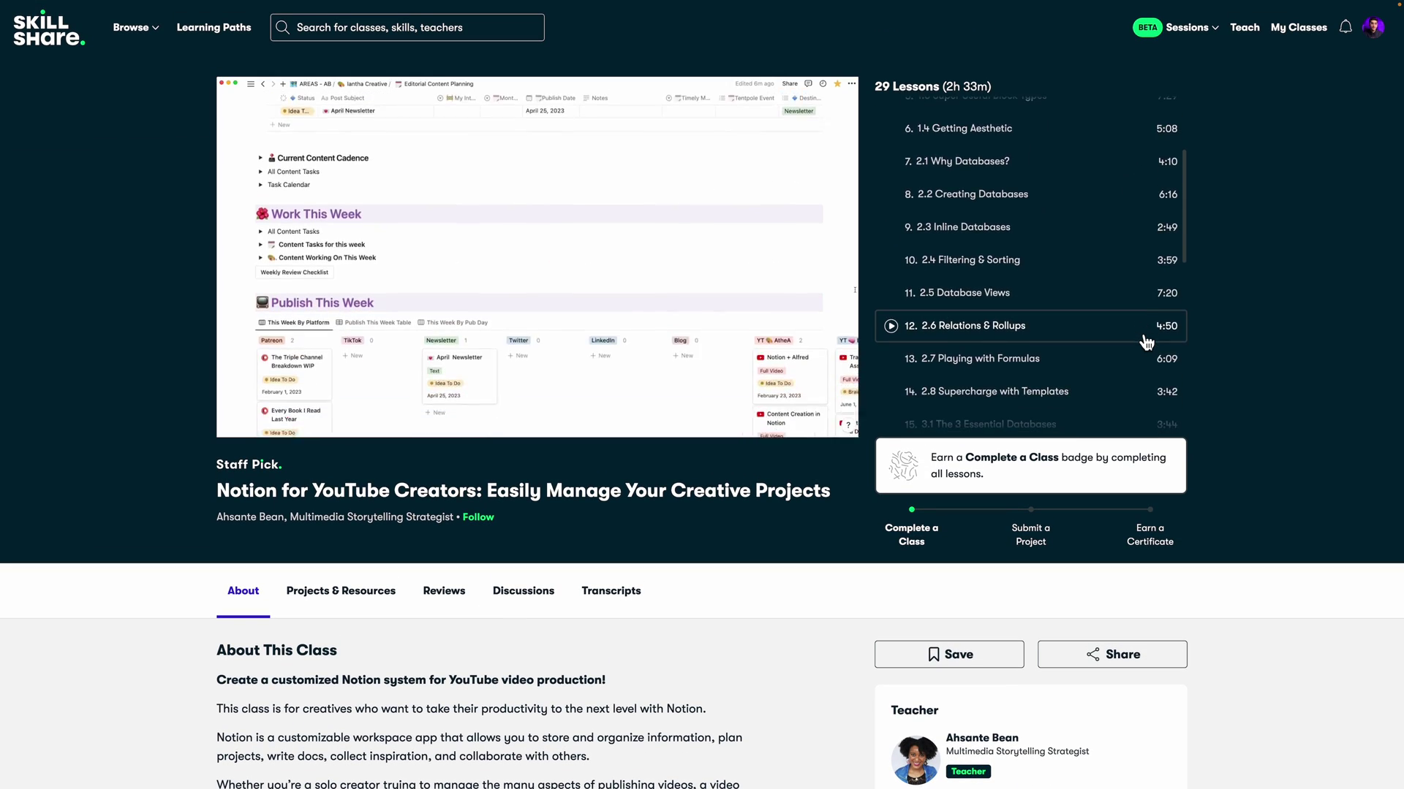
{"action": "scroll", "coordinate": [1146, 343], "scroll_direction": "down", "scroll_amount": 3}
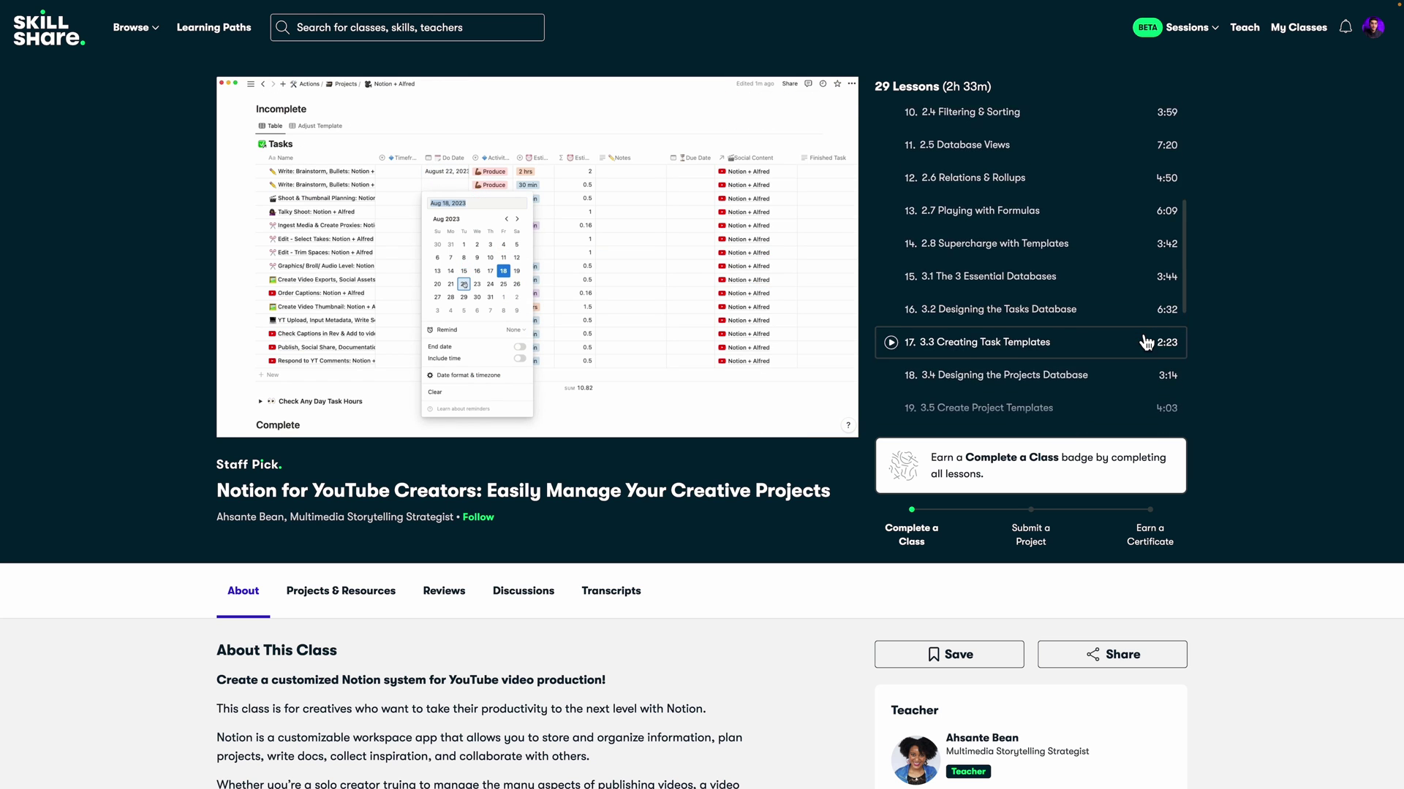
{"action": "scroll", "coordinate": [1147, 344], "scroll_direction": "down", "scroll_amount": 2}
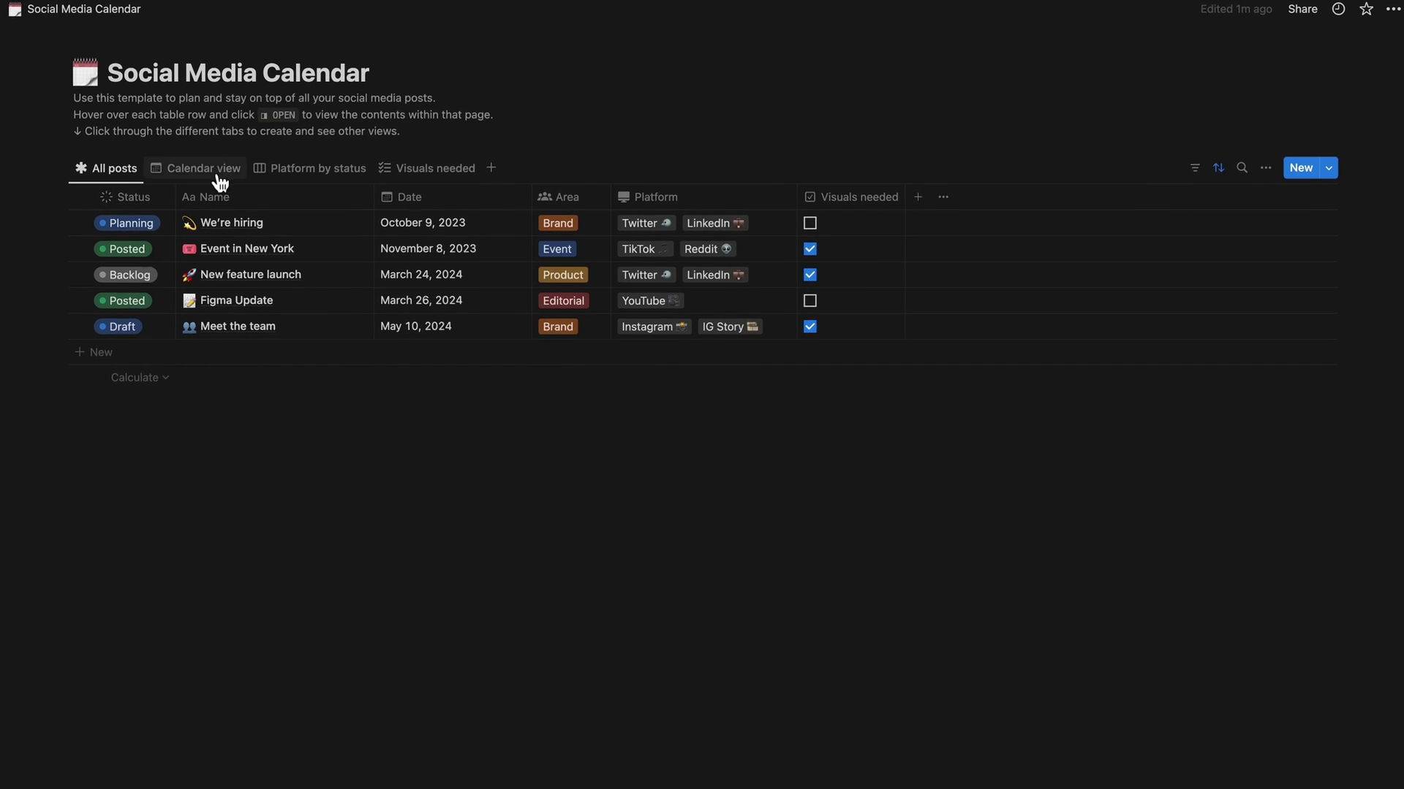
{"action": "left_click", "coordinate": [217, 178]}
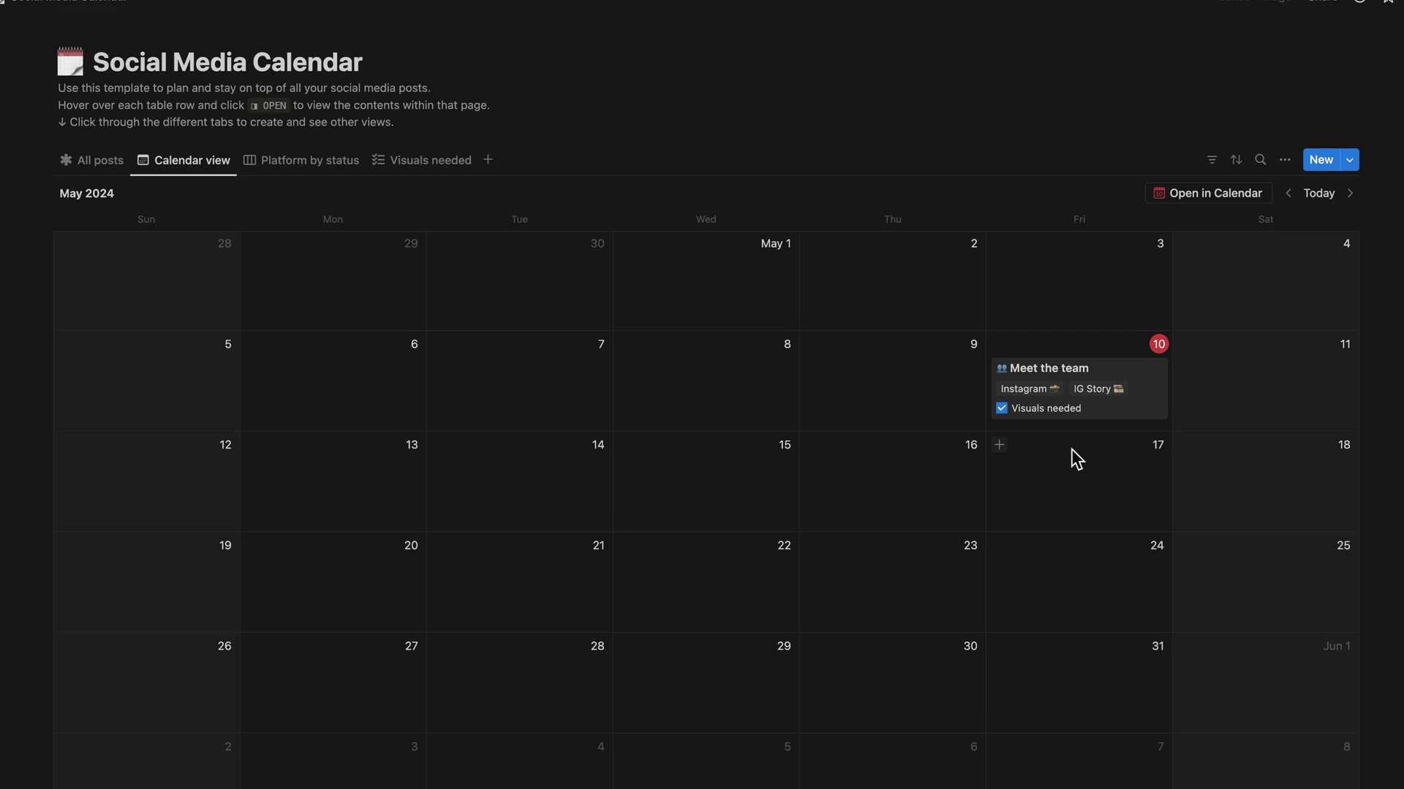
{"action": "left_click", "coordinate": [318, 152]}
{"action": "scroll", "coordinate": [495, 501], "scroll_direction": "down", "scroll_amount": 2}
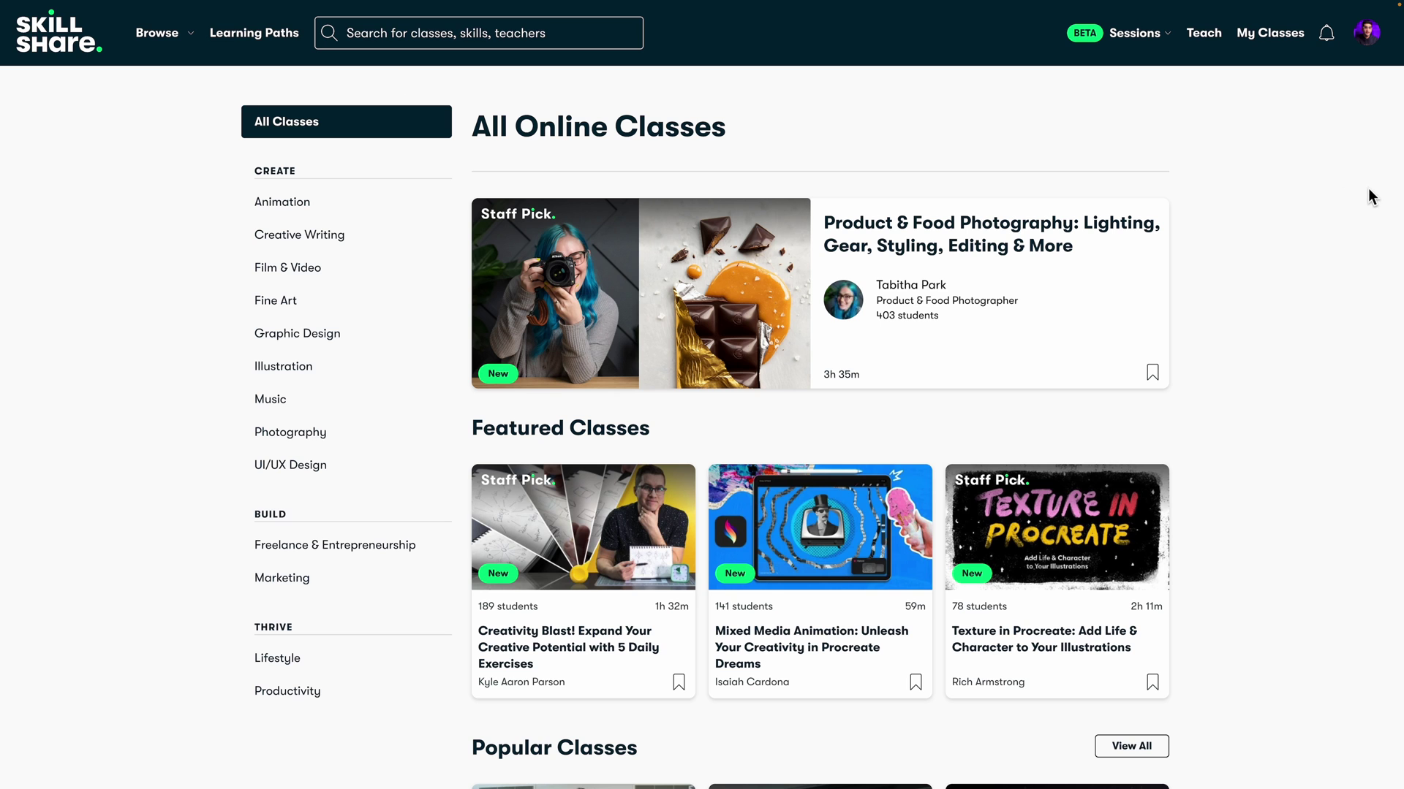
{"action": "scroll", "coordinate": [1361, 198], "scroll_direction": "down", "scroll_amount": 10}
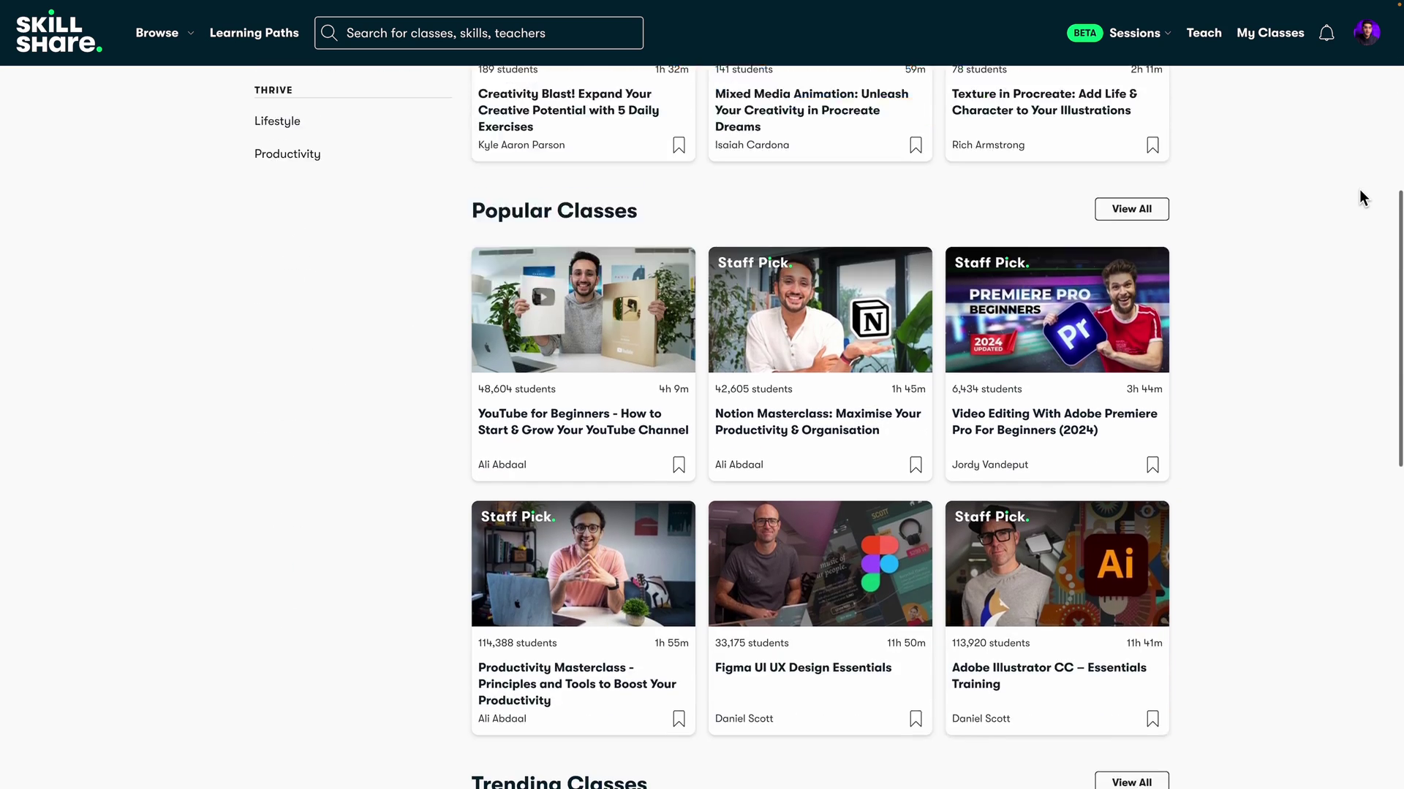
{"action": "scroll", "coordinate": [1361, 197], "scroll_direction": "down", "scroll_amount": 6}
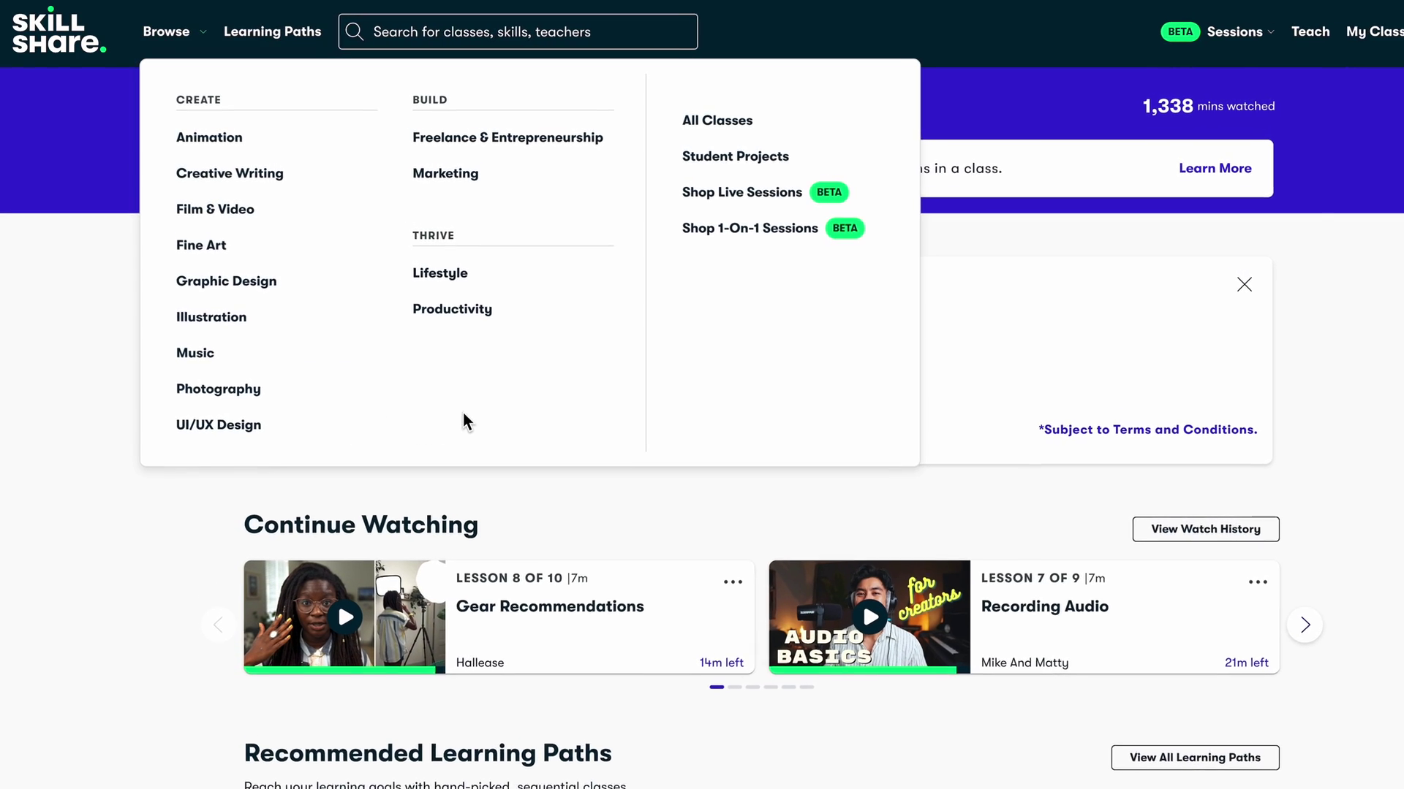
Step: Open the Graphic Design category and scroll through its featured, popular and trending classes
{"action": "left_click", "coordinate": [294, 292]}
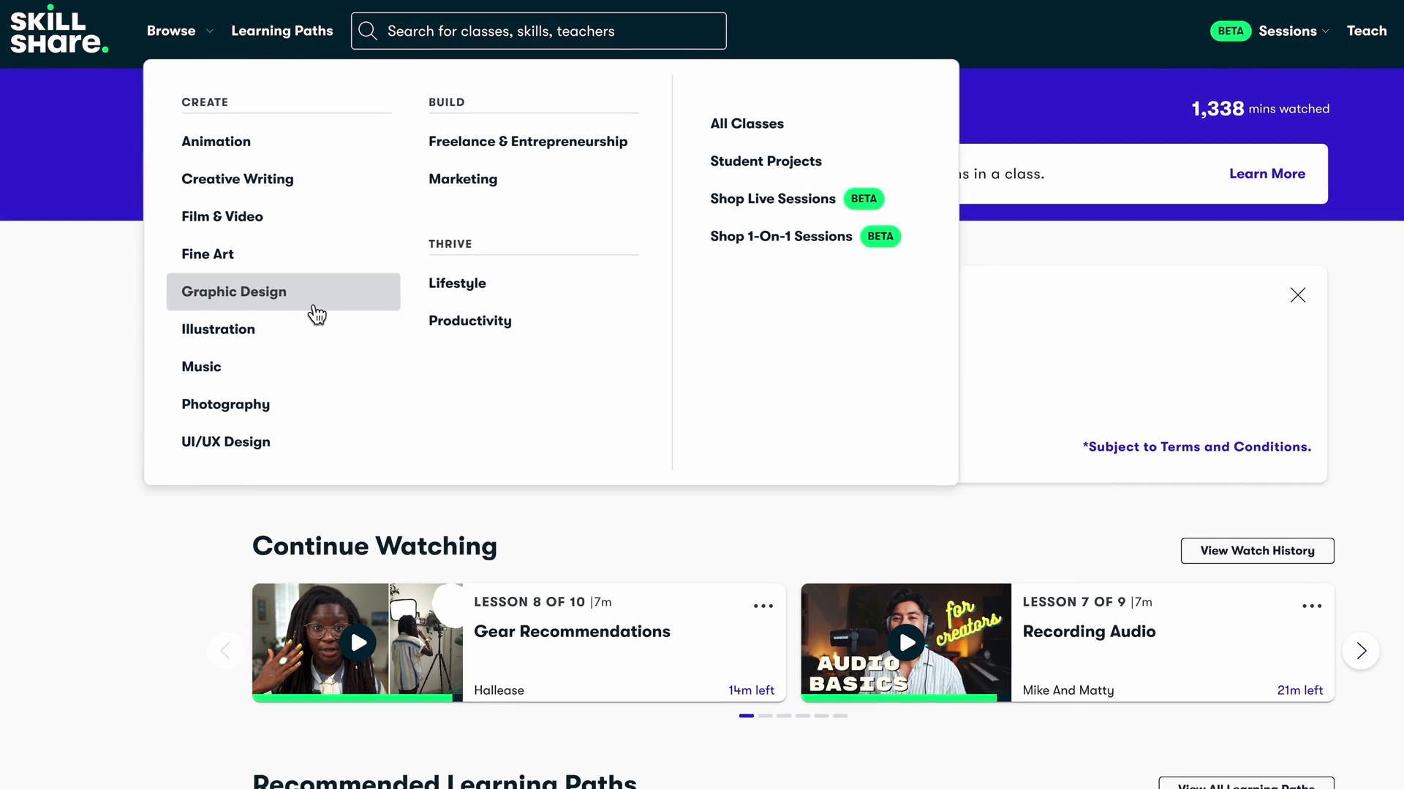
{"action": "scroll", "coordinate": [1272, 373], "scroll_direction": "down", "scroll_amount": 4}
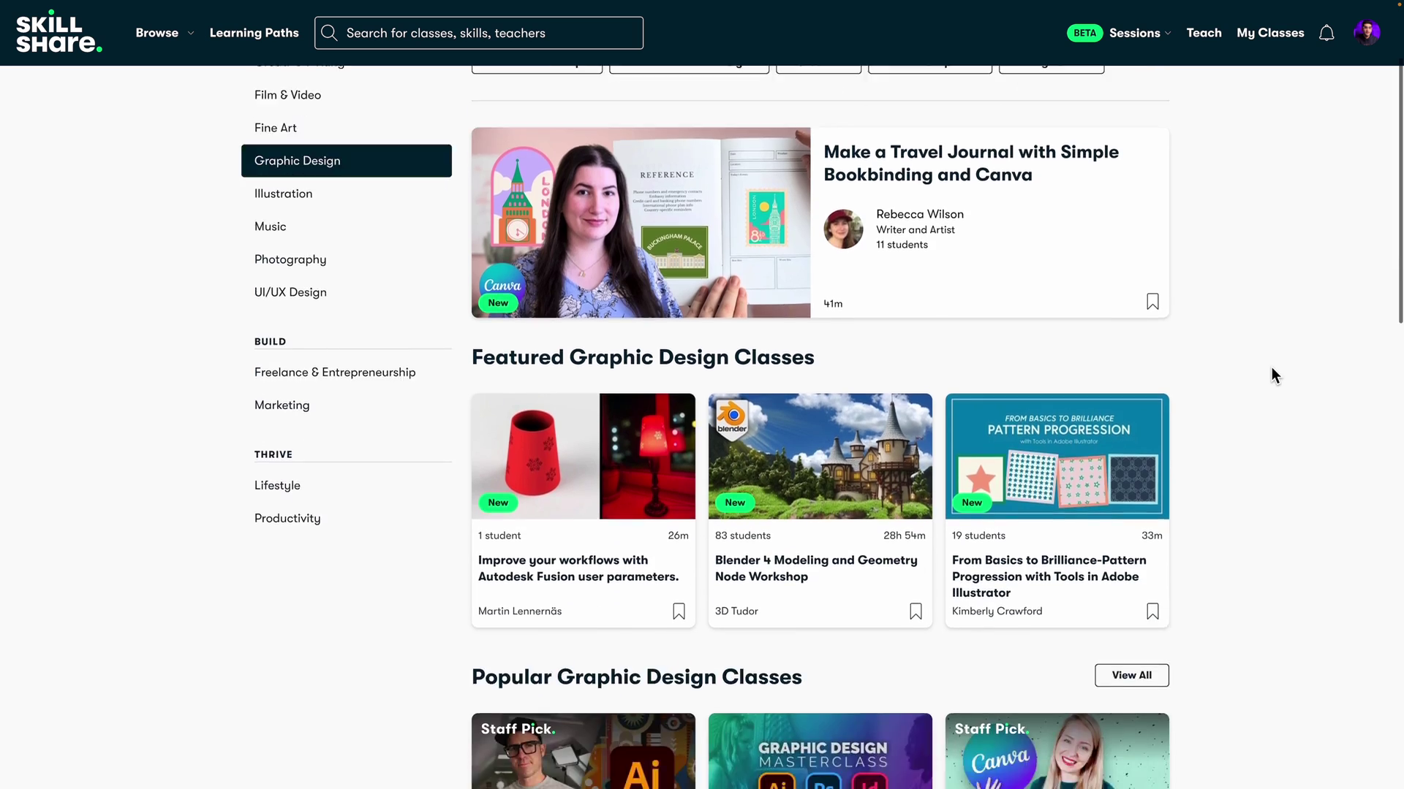
{"action": "scroll", "coordinate": [1272, 374], "scroll_direction": "down", "scroll_amount": 9}
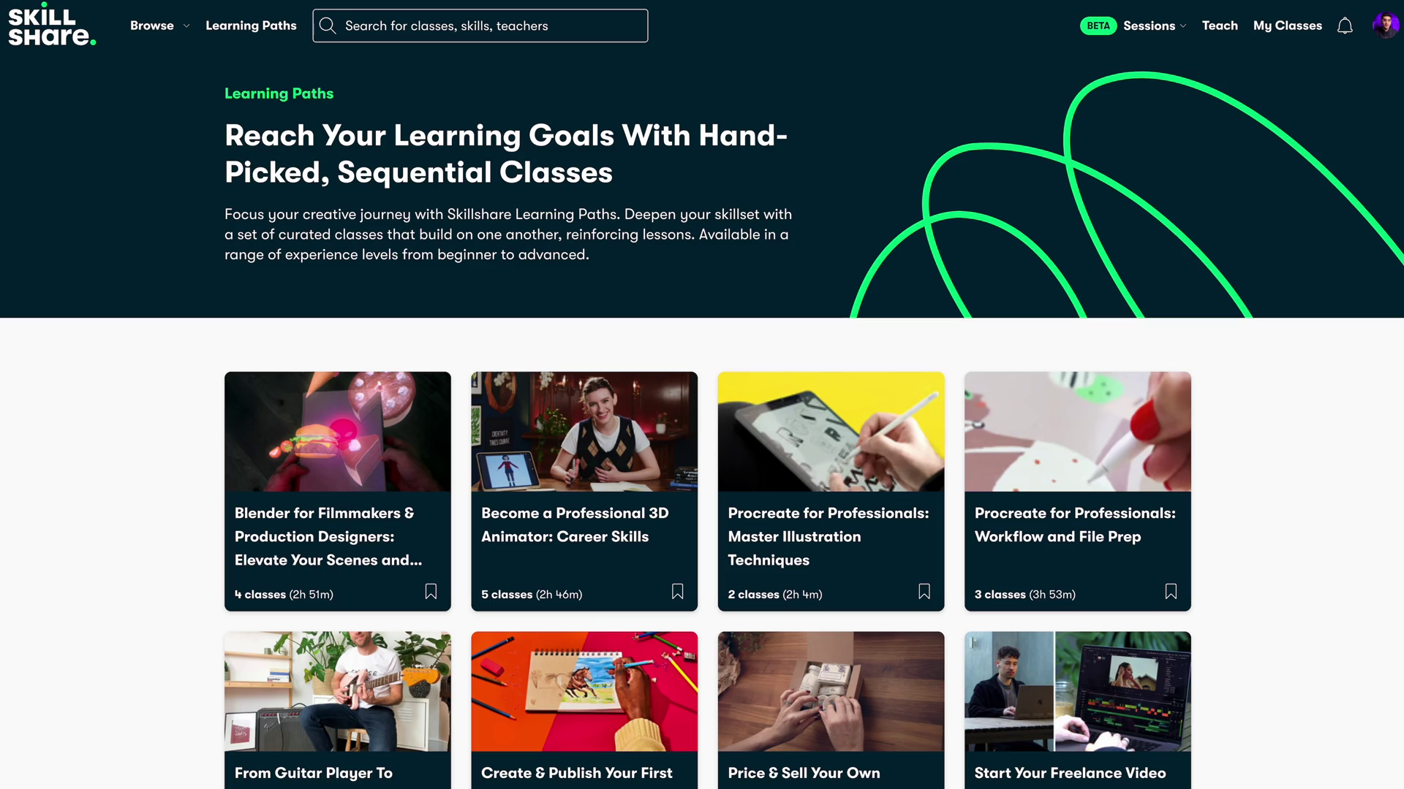
Step: Scroll further down the Graphic Design class listing
{"action": "scroll", "coordinate": [702, 424], "scroll_direction": "down", "scroll_amount": 4}
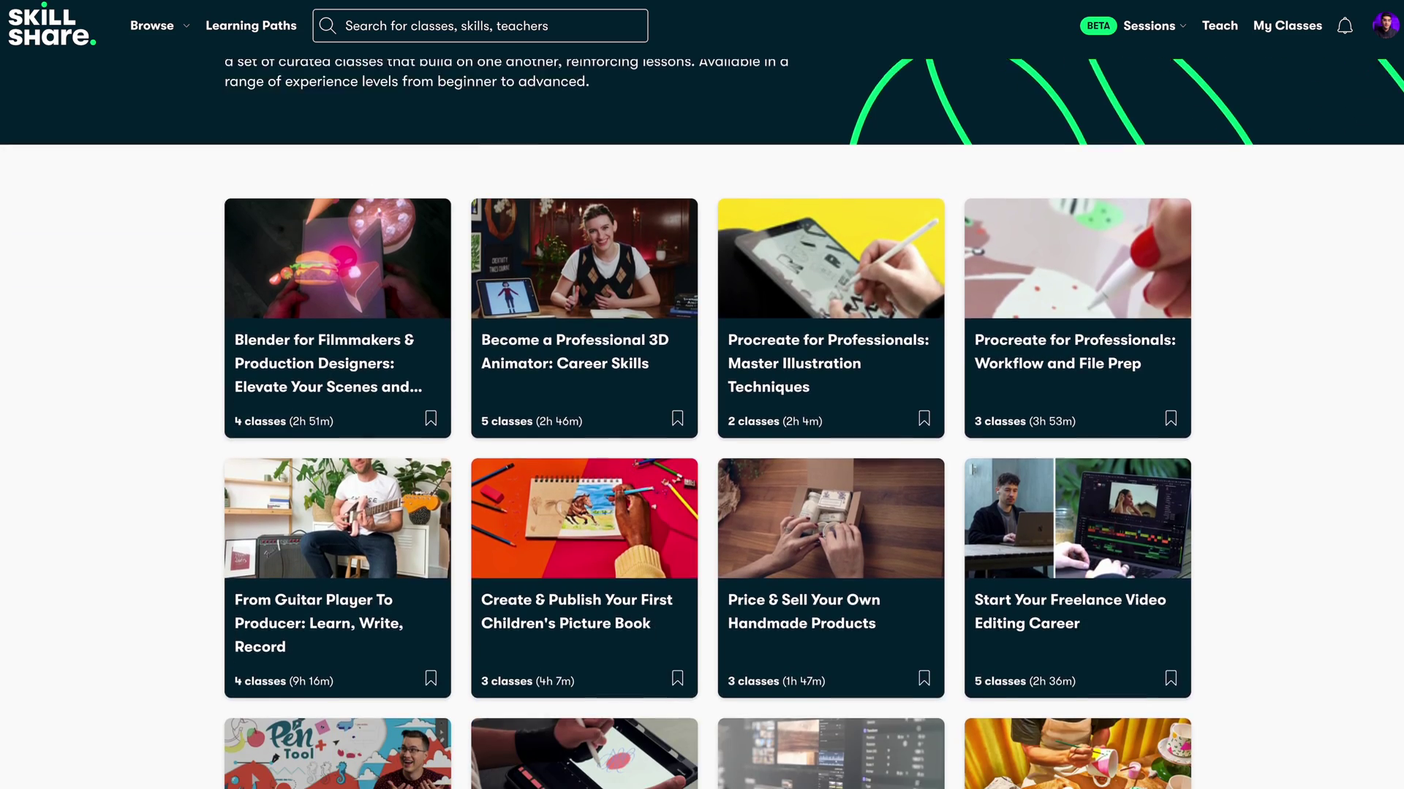
{"action": "scroll", "coordinate": [702, 424], "scroll_direction": "down", "scroll_amount": 2}
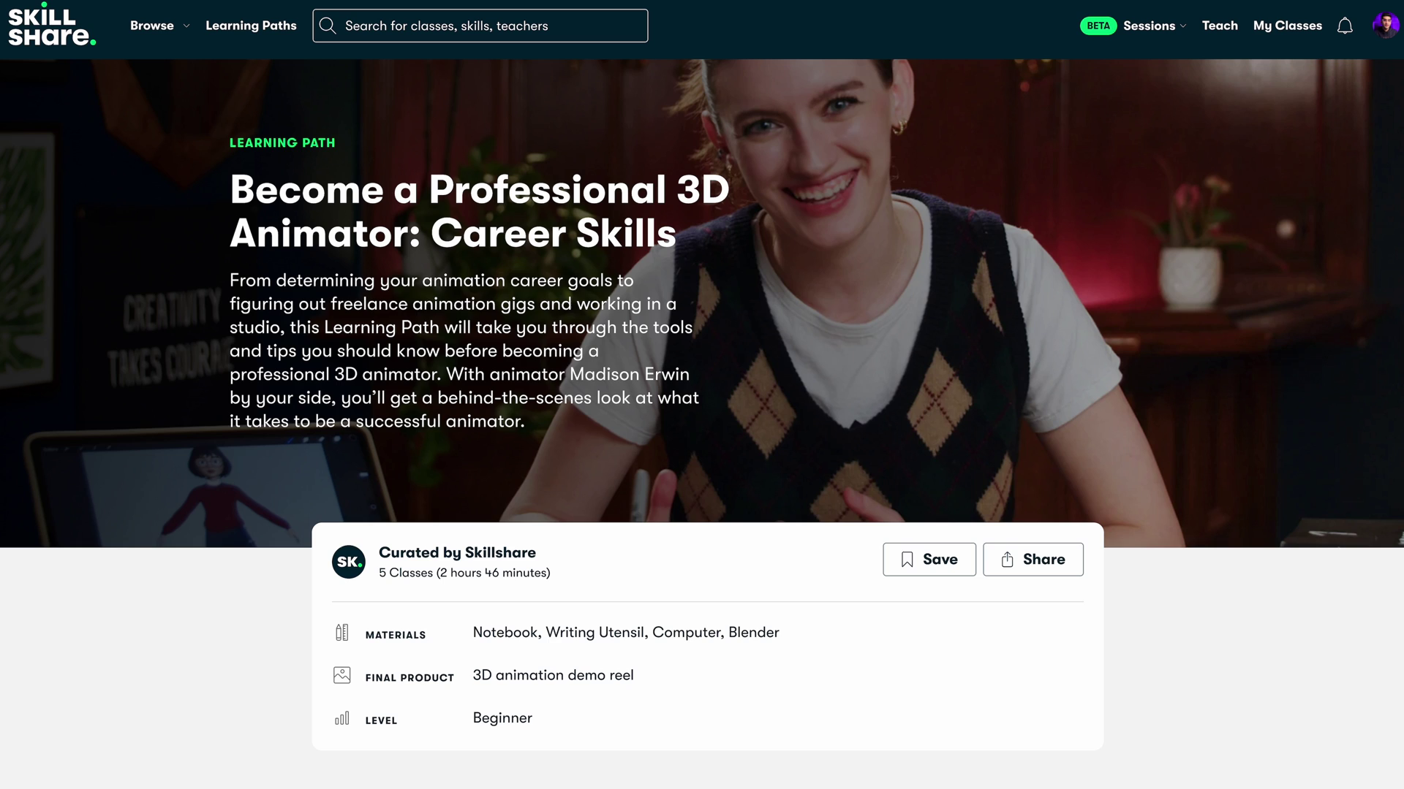
{"action": "scroll", "coordinate": [702, 303], "scroll_direction": "down", "scroll_amount": 3}
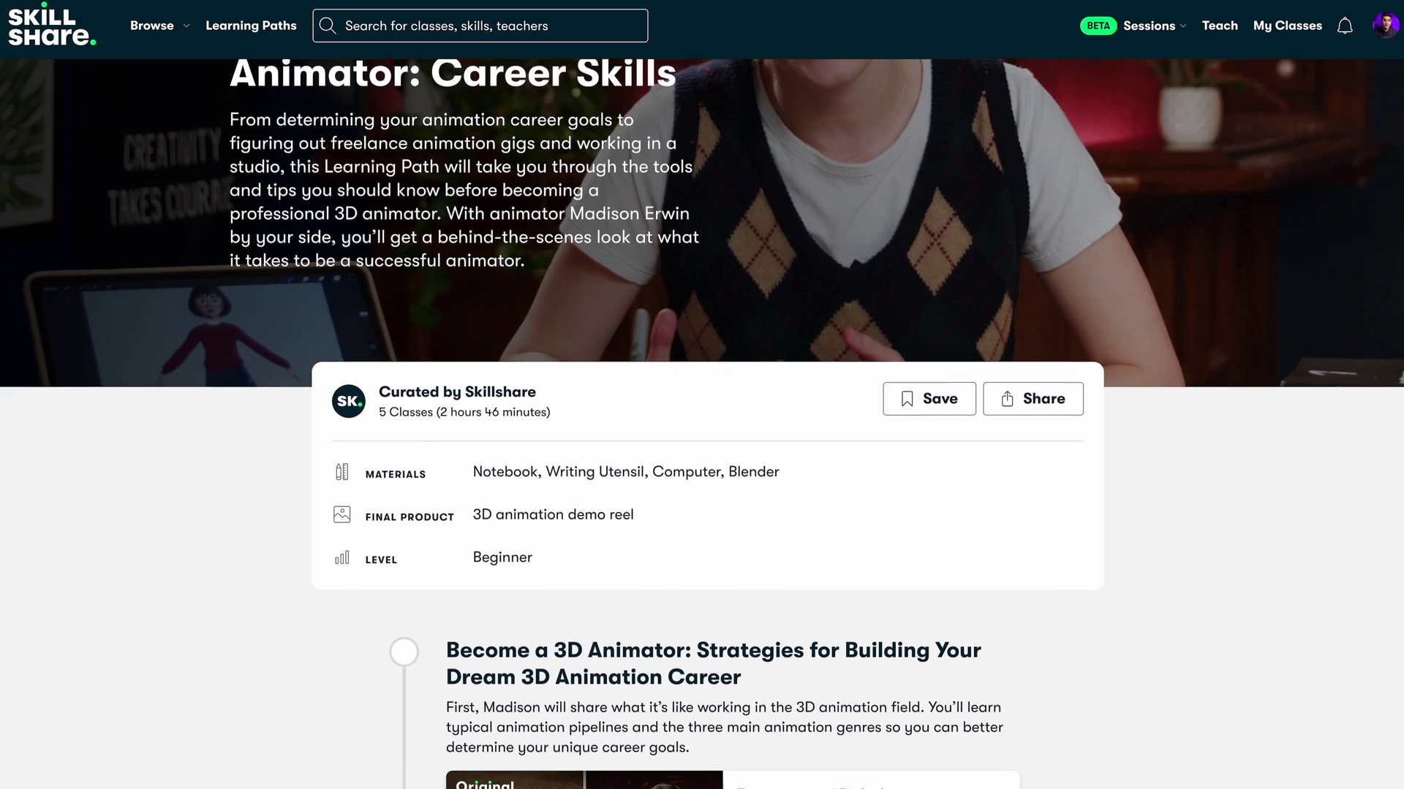
{"action": "scroll", "coordinate": [702, 424], "scroll_direction": "down", "scroll_amount": 5}
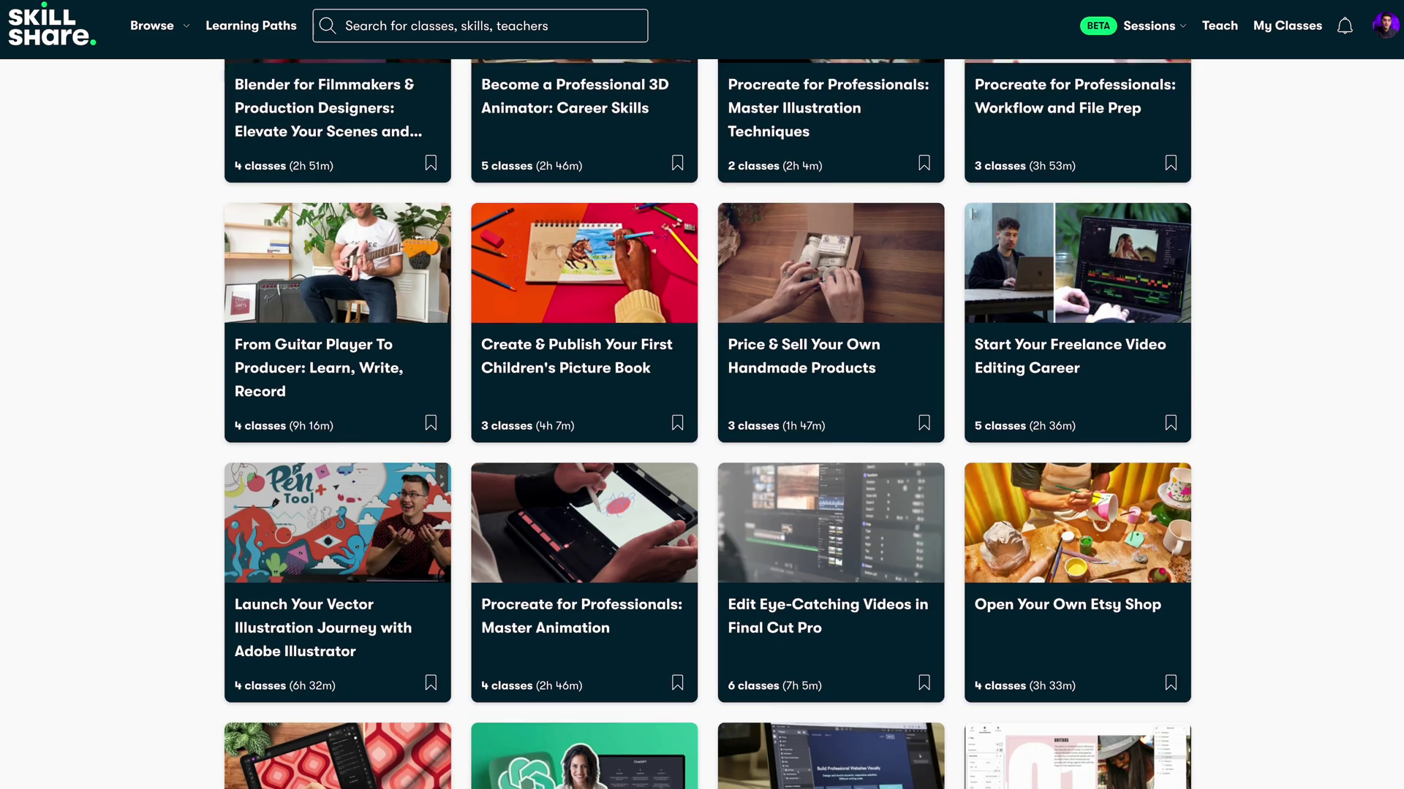
{"action": "scroll", "coordinate": [709, 424], "scroll_direction": "down", "scroll_amount": 4}
{"action": "scroll", "coordinate": [709, 424], "scroll_direction": "down", "scroll_amount": 6}
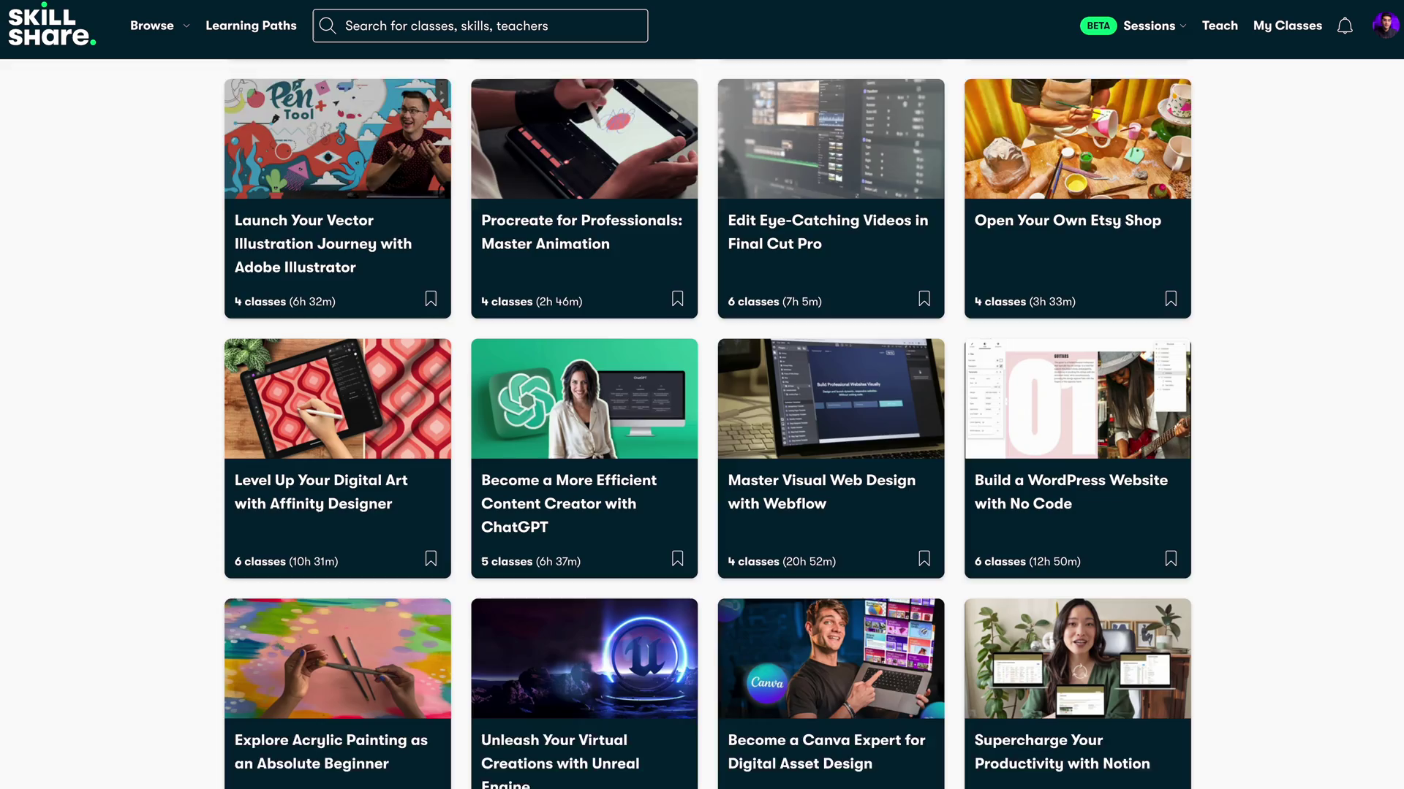
{"action": "scroll", "coordinate": [708, 424], "scroll_direction": "down", "scroll_amount": 6}
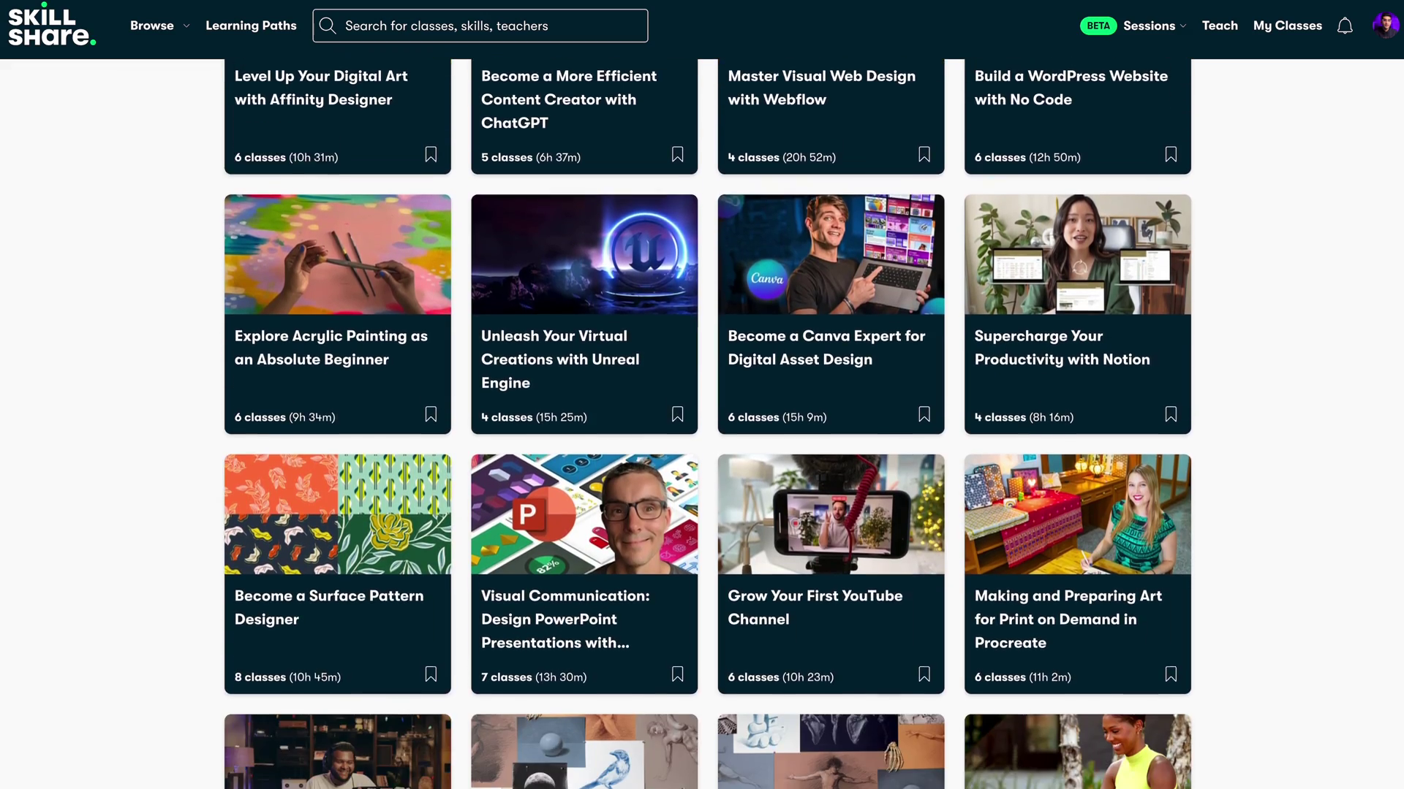
{"action": "scroll", "coordinate": [709, 424], "scroll_direction": "down", "scroll_amount": 2}
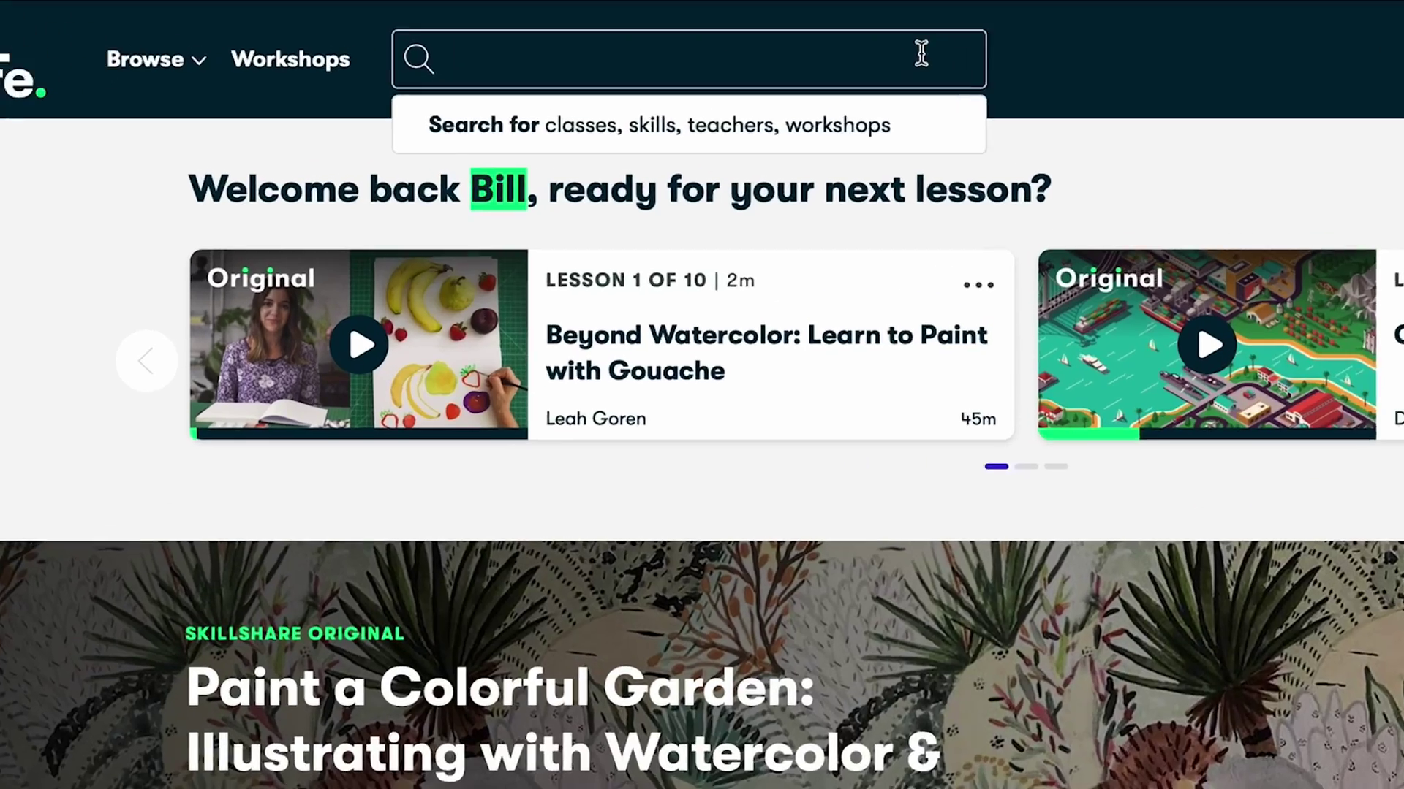
Step: Search for 'Logo Design' and open the top-ranked logo design class
{"action": "type", "text": "Logo Design"}
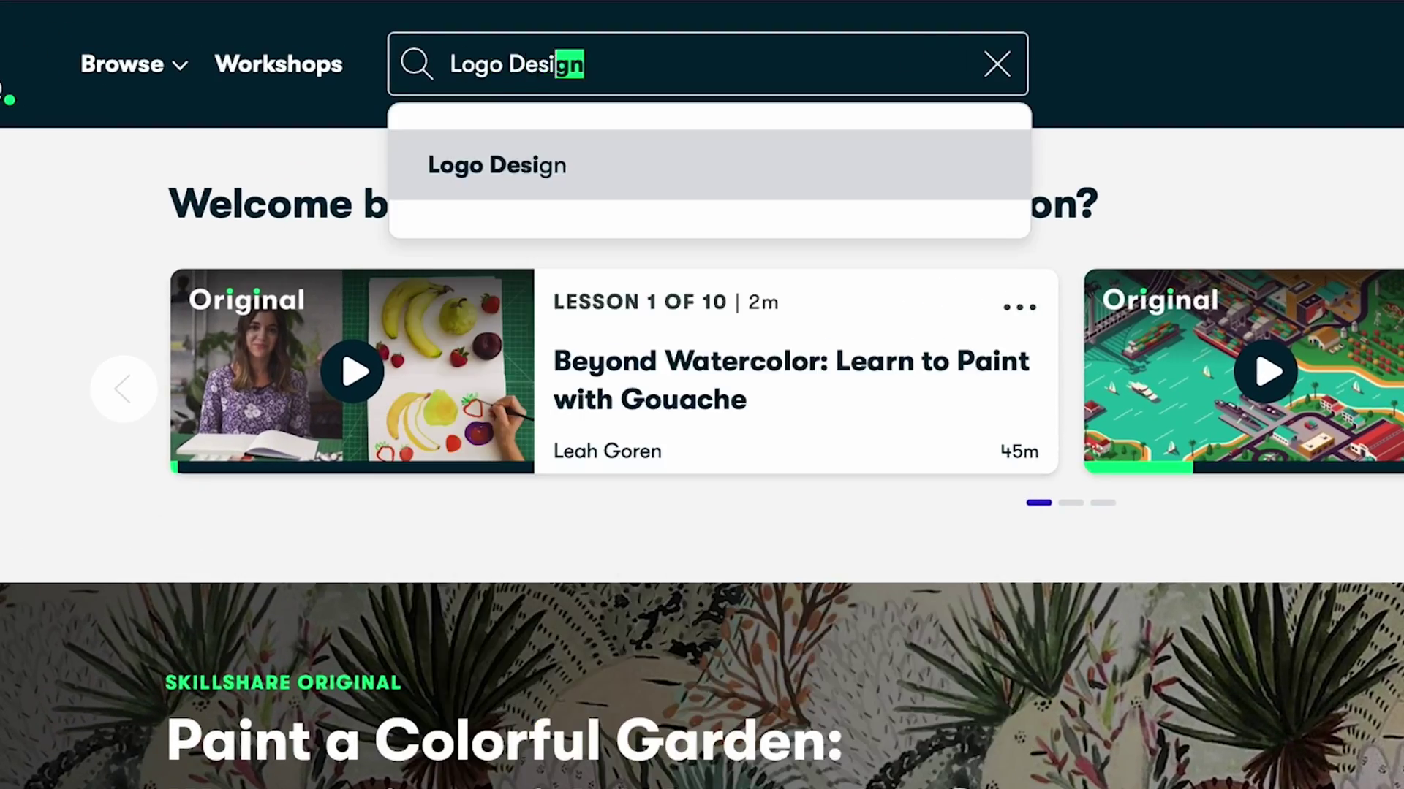
{"action": "left_click", "coordinate": [626, 175]}
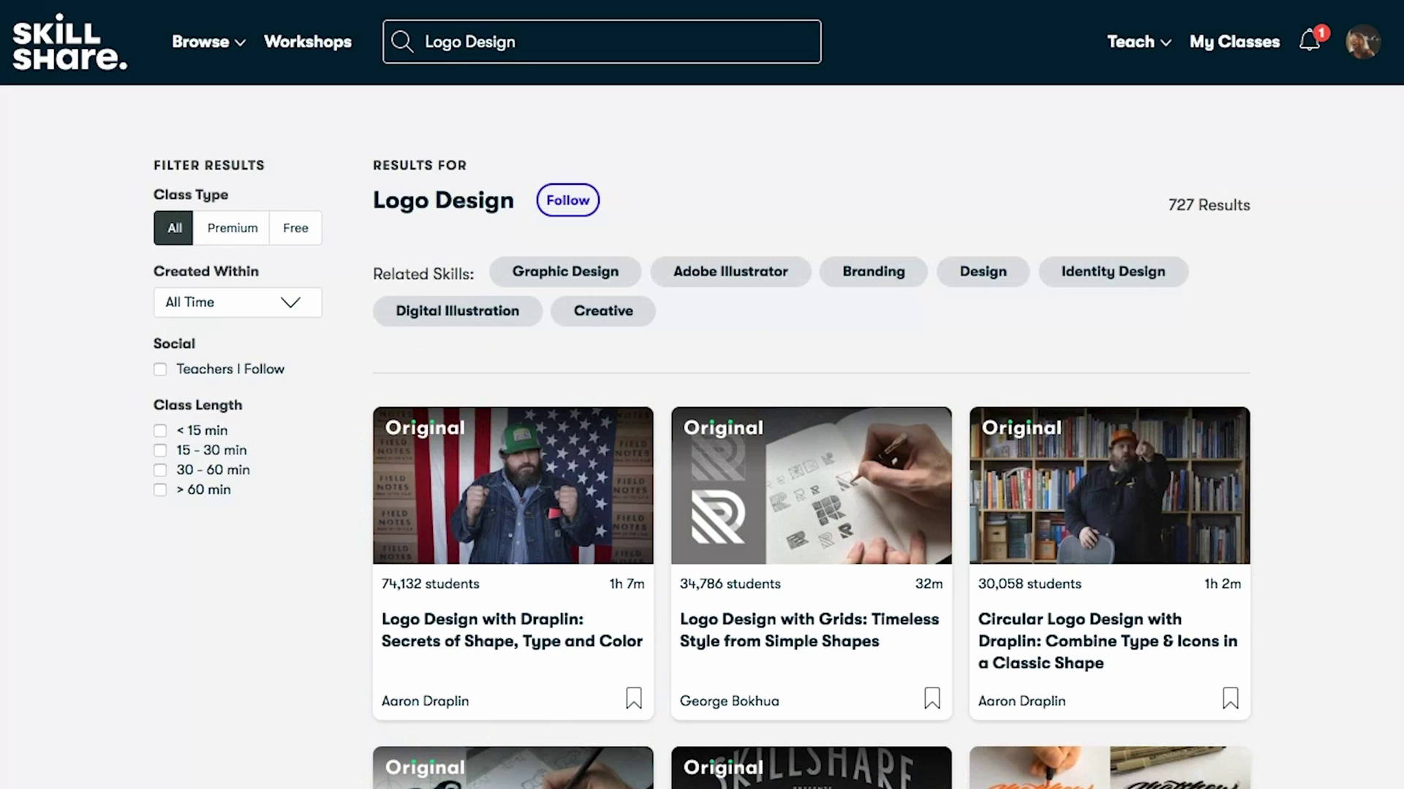
{"action": "left_click", "coordinate": [487, 645]}
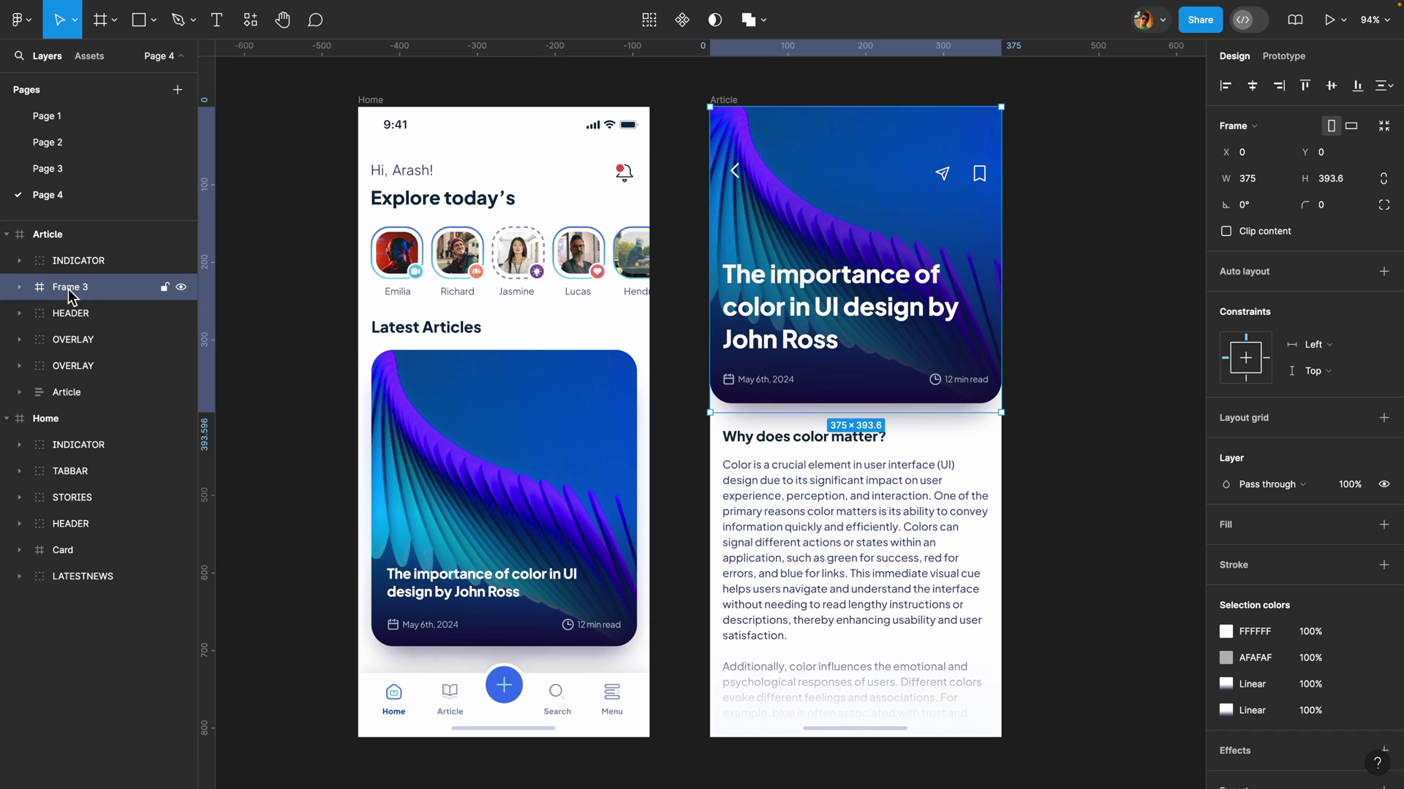
Step: Rename the Article screen's Frame 3 layer to 'Card'
{"action": "double_click", "coordinate": [68, 288]}
{"action": "type", "text": "Ca"}
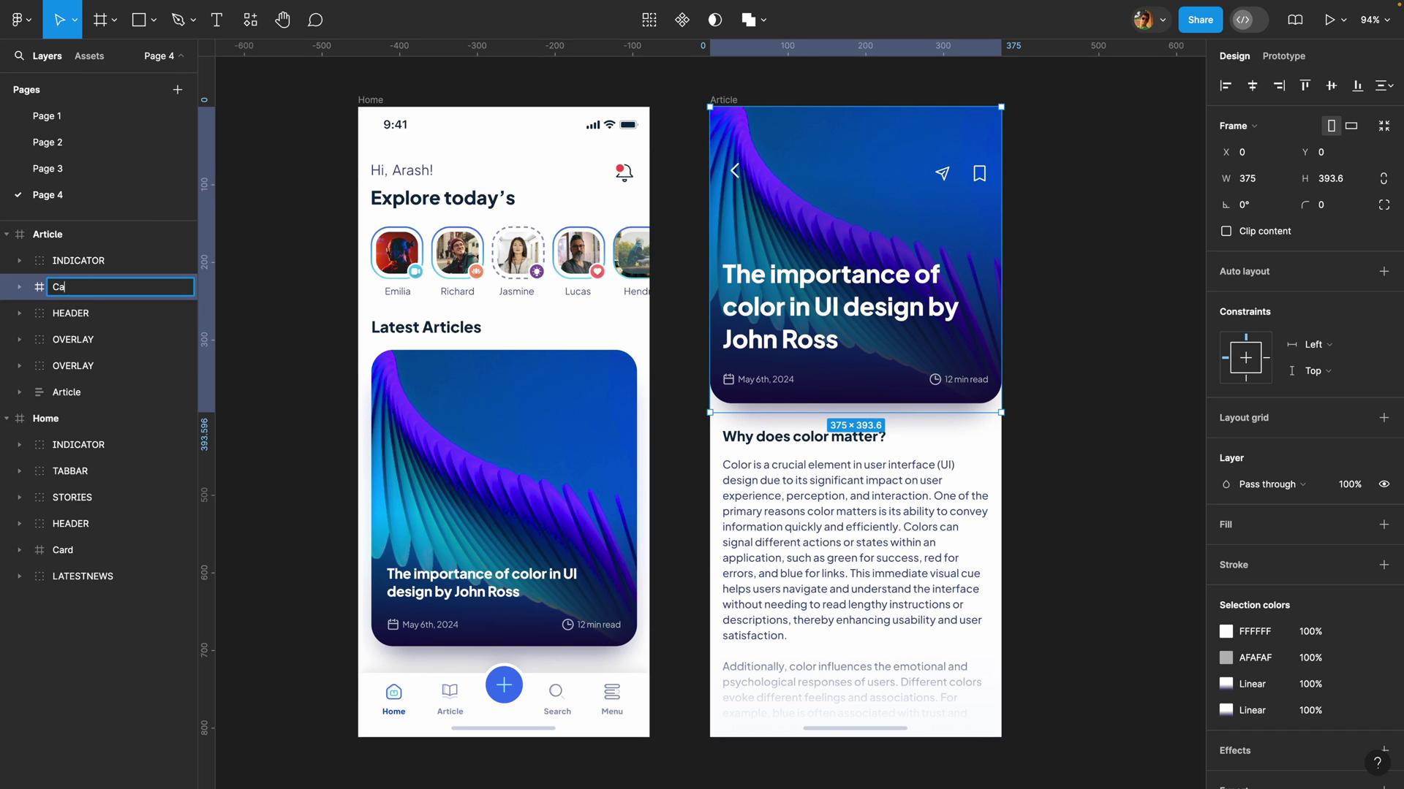
{"action": "type", "text": "rd"}
{"action": "key", "text": "Return"}
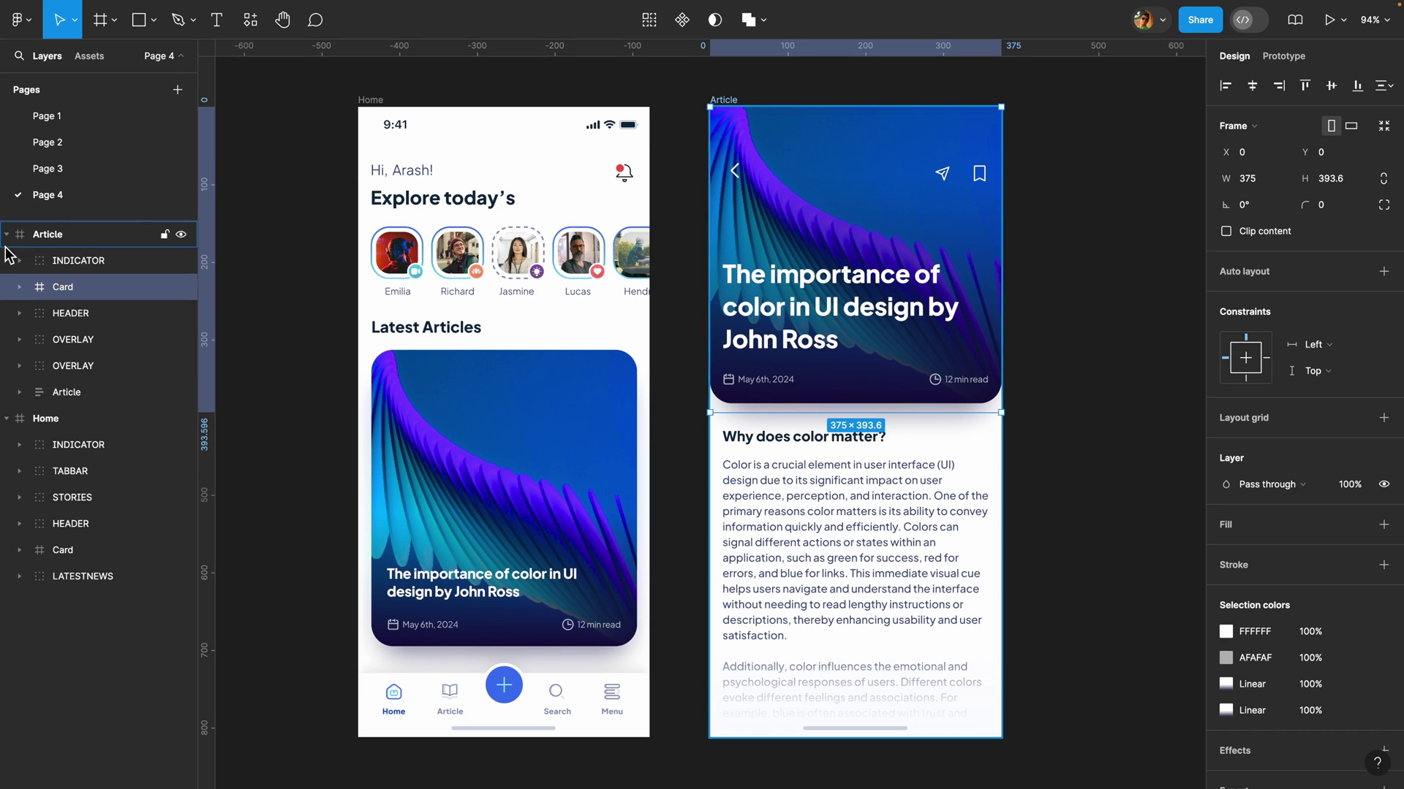
Step: Expand both the Home and Article Card layers to compare their child layers
{"action": "left_click", "coordinate": [19, 287]}
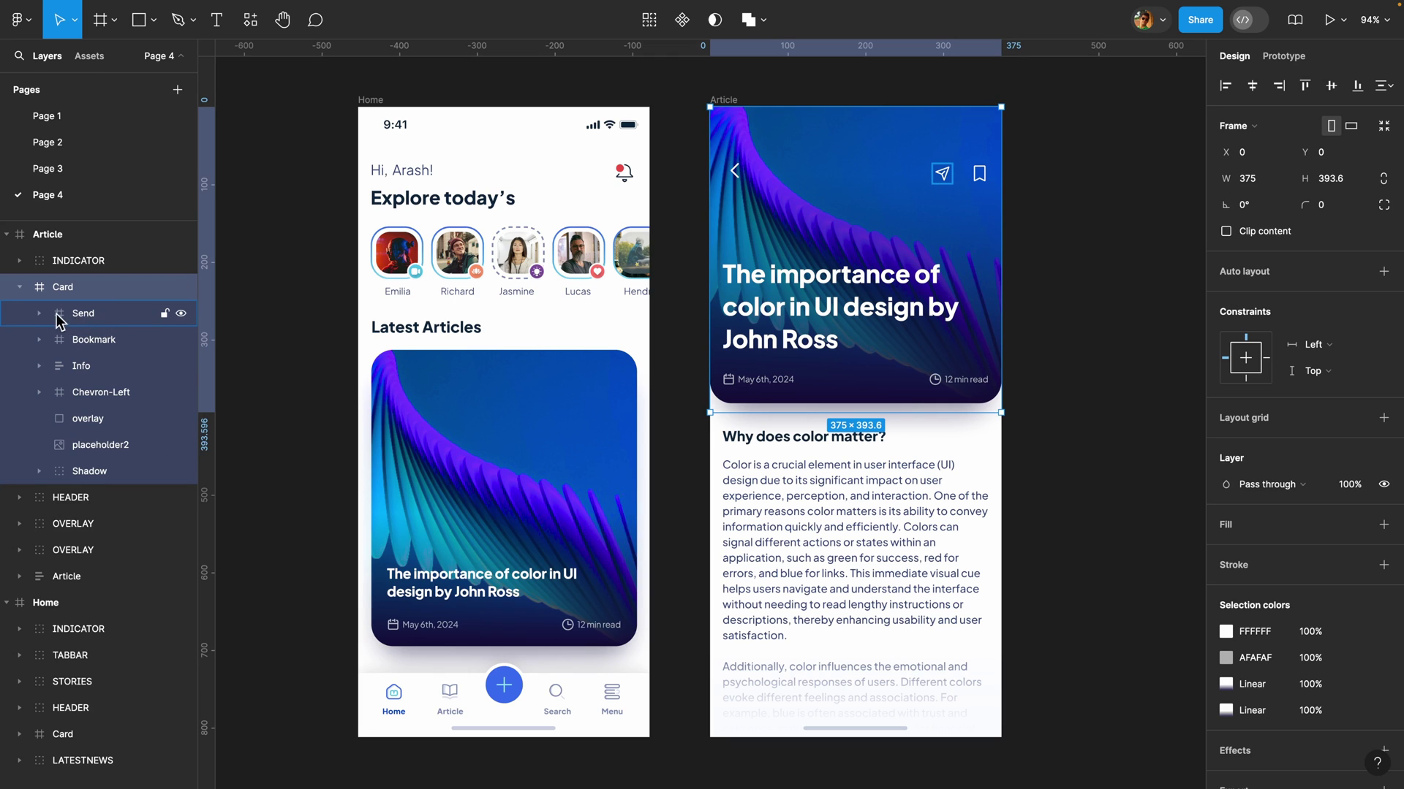
{"action": "left_click", "coordinate": [19, 287]}
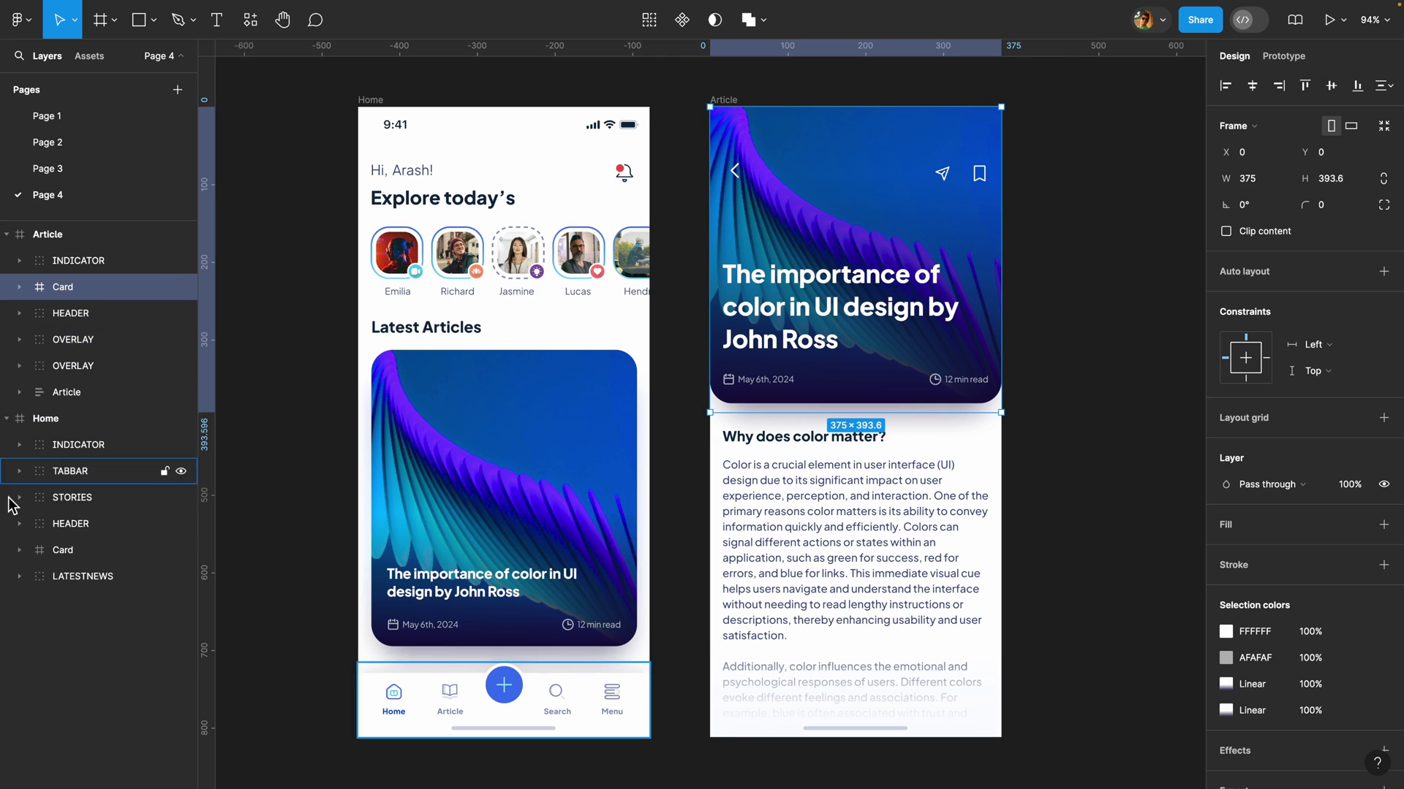
{"action": "left_click", "coordinate": [13, 553]}
{"action": "left_click", "coordinate": [19, 550]}
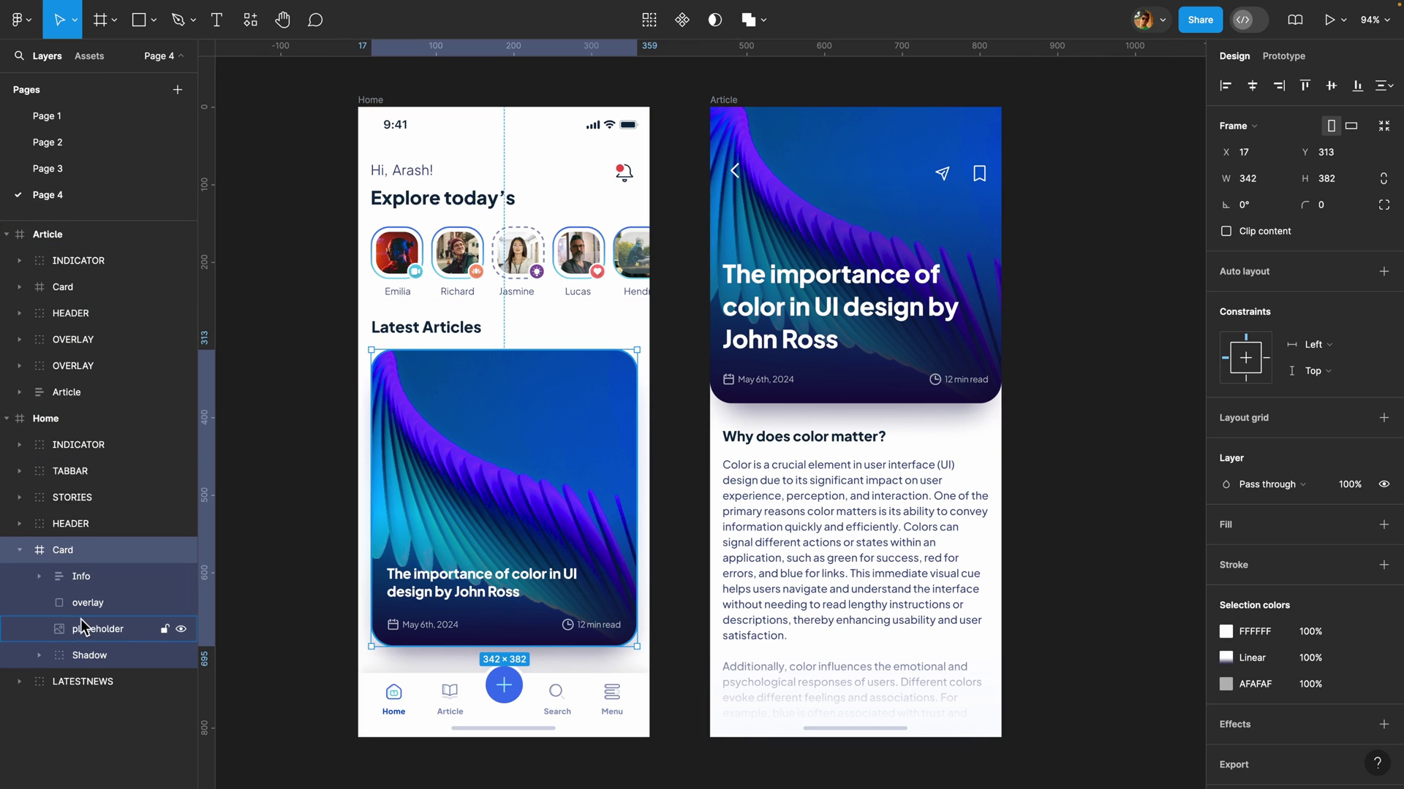
{"action": "left_click", "coordinate": [19, 288]}
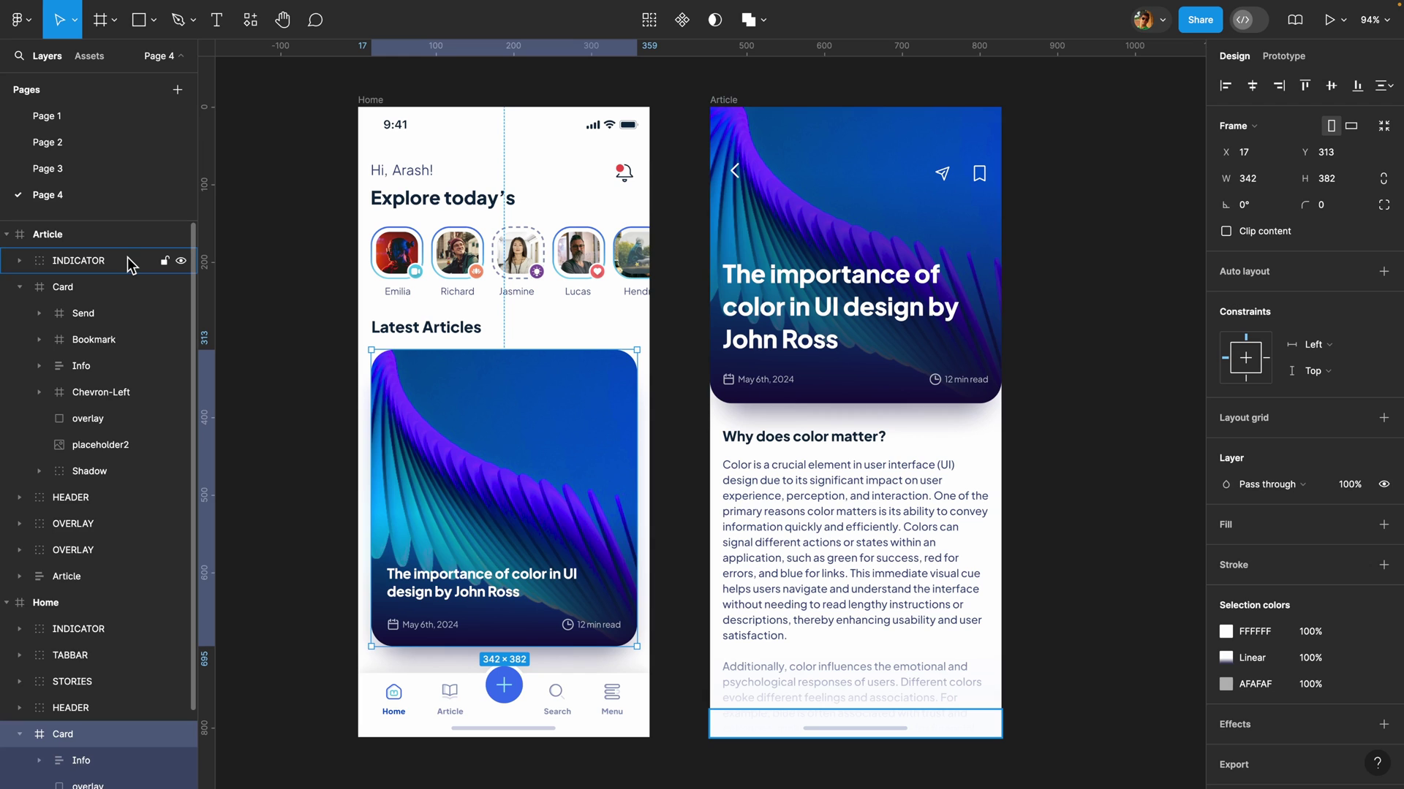
Step: Play Flow 1 from Home and tap the article card to reach the Article screen
{"action": "left_click", "coordinate": [19, 287]}
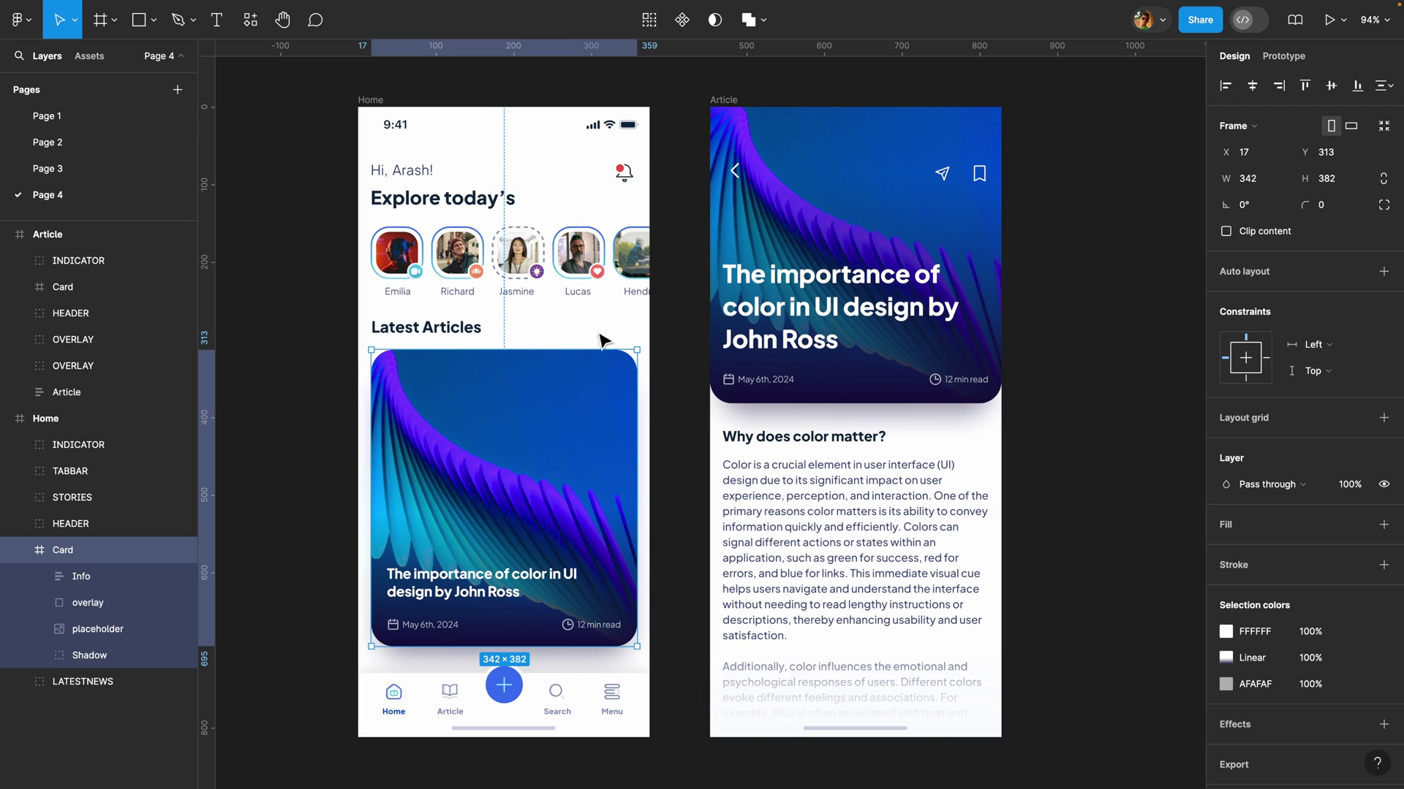
{"action": "left_click", "coordinate": [1283, 57]}
{"action": "left_click", "coordinate": [349, 117]}
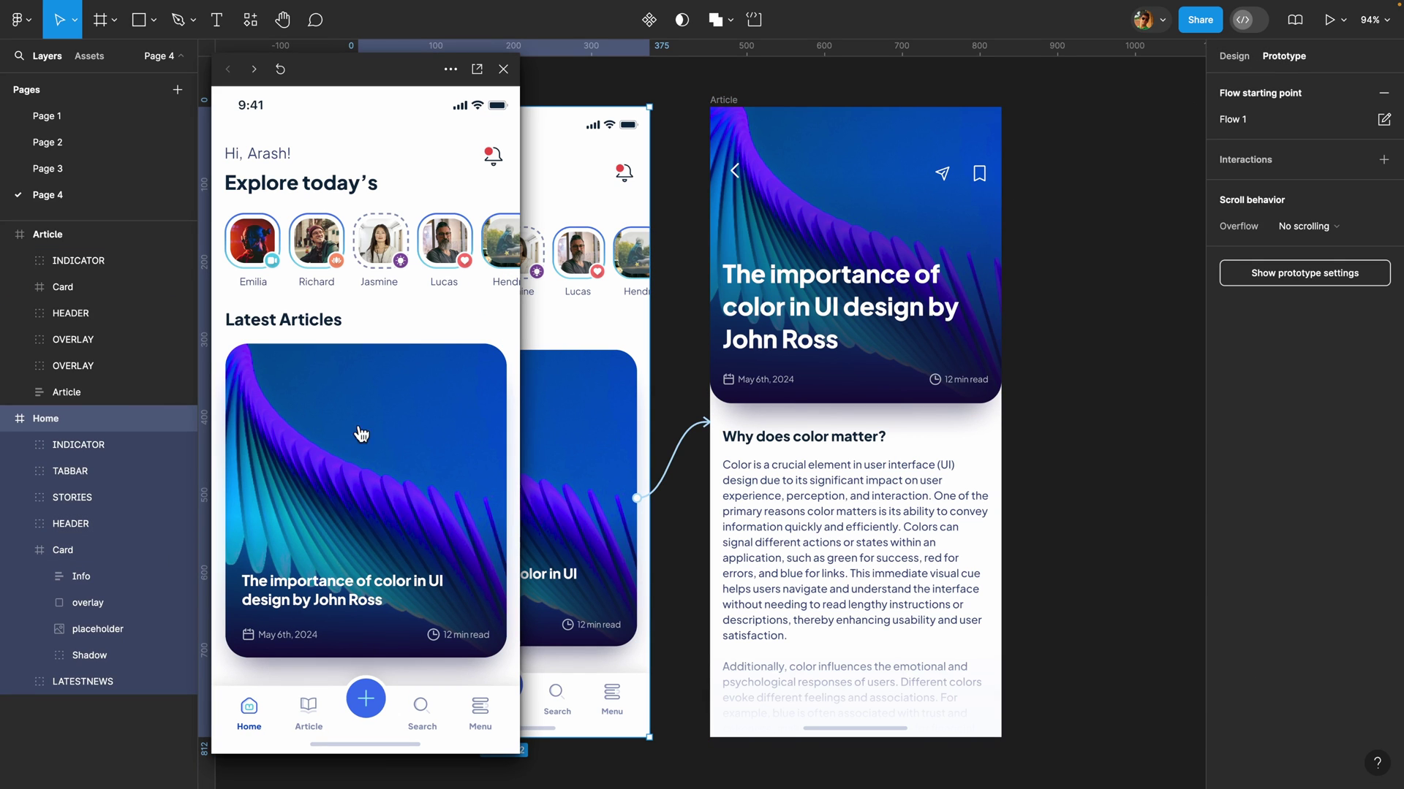
{"action": "left_click", "coordinate": [329, 398]}
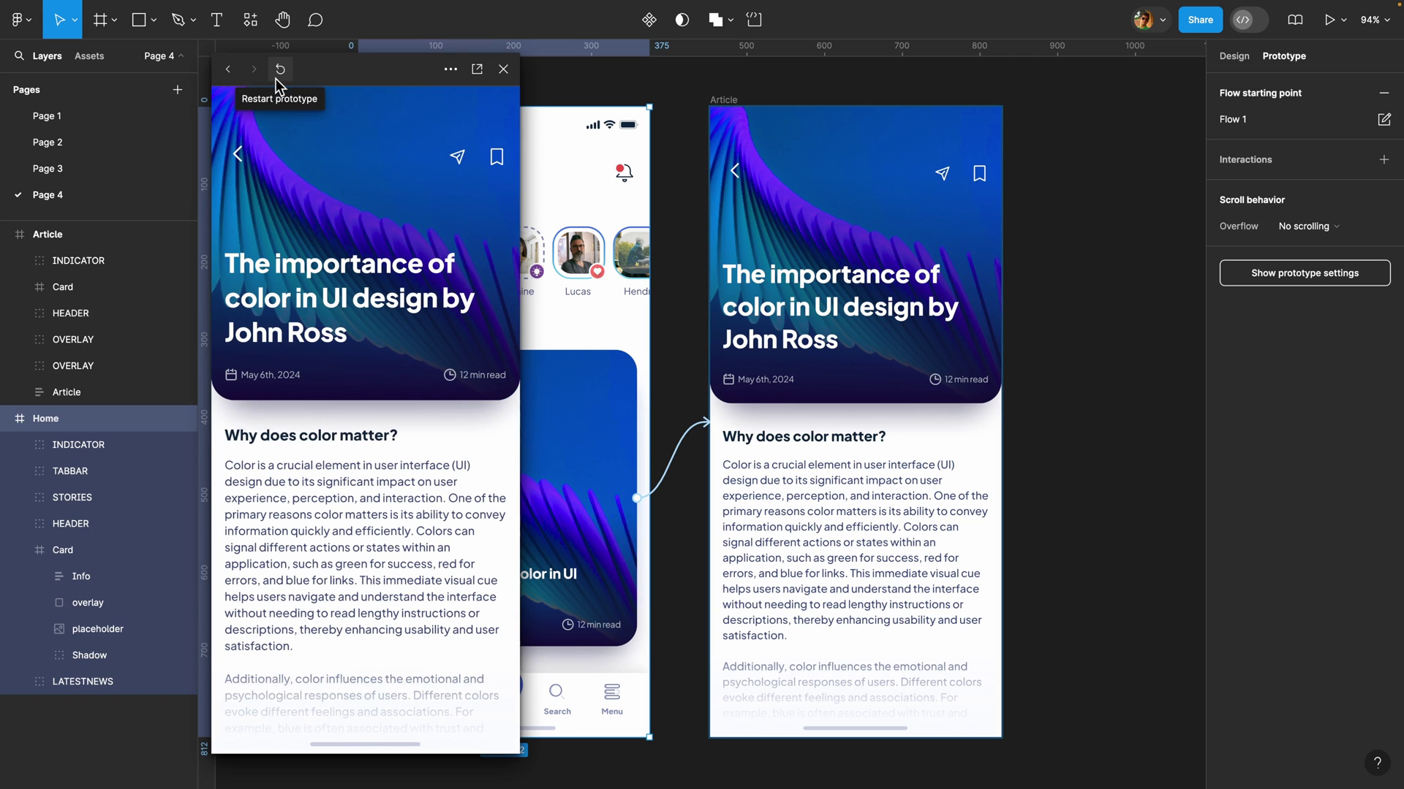
Step: Close the preview and send the Article screen's Card below its HEADER layer
{"action": "left_click", "coordinate": [503, 69]}
{"action": "left_click", "coordinate": [853, 139]}
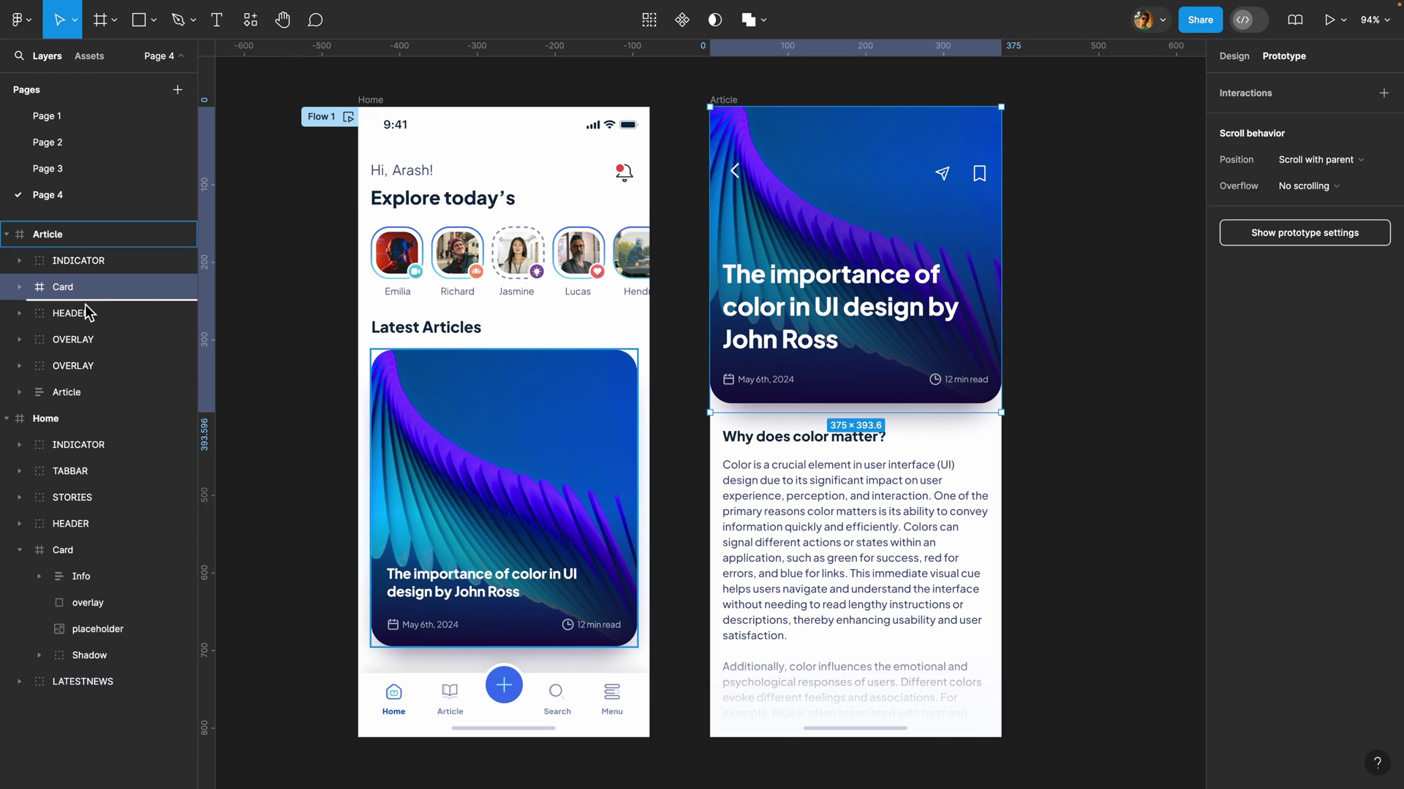
{"action": "key", "text": "ctrl+bracketleft"}
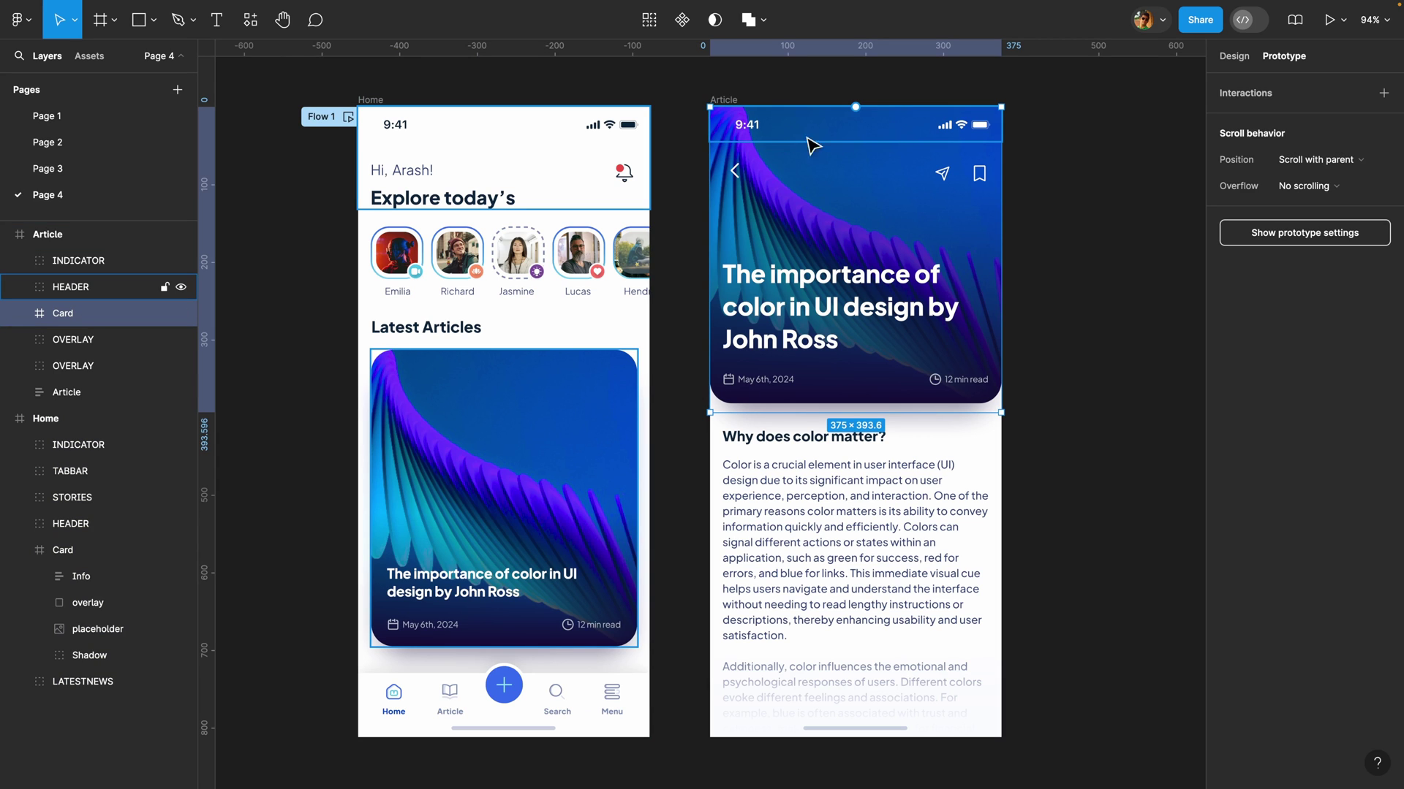
Step: Give the Home card's Click → Article transition Quick easing and an 800ms duration
{"action": "left_click", "coordinate": [545, 428]}
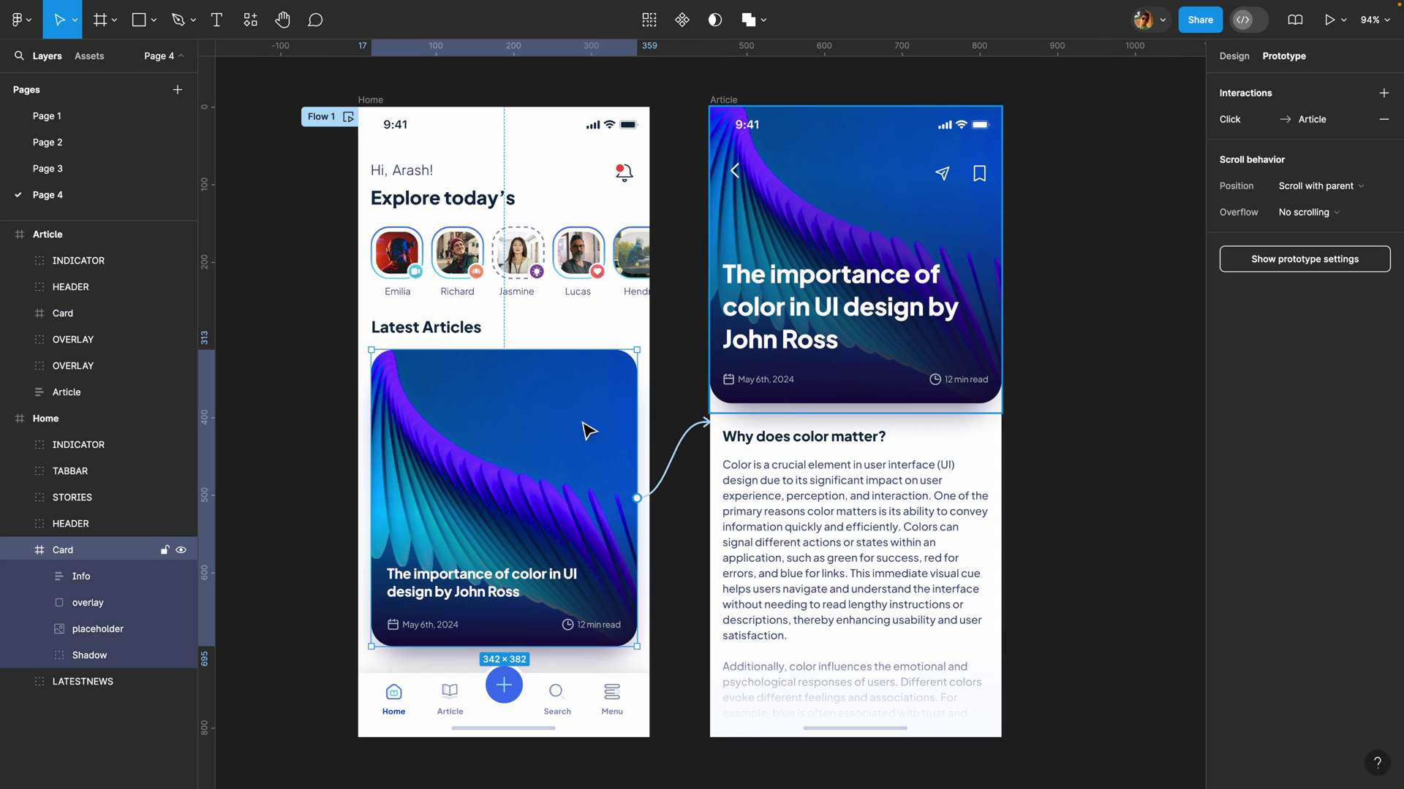
{"action": "left_click", "coordinate": [1257, 119]}
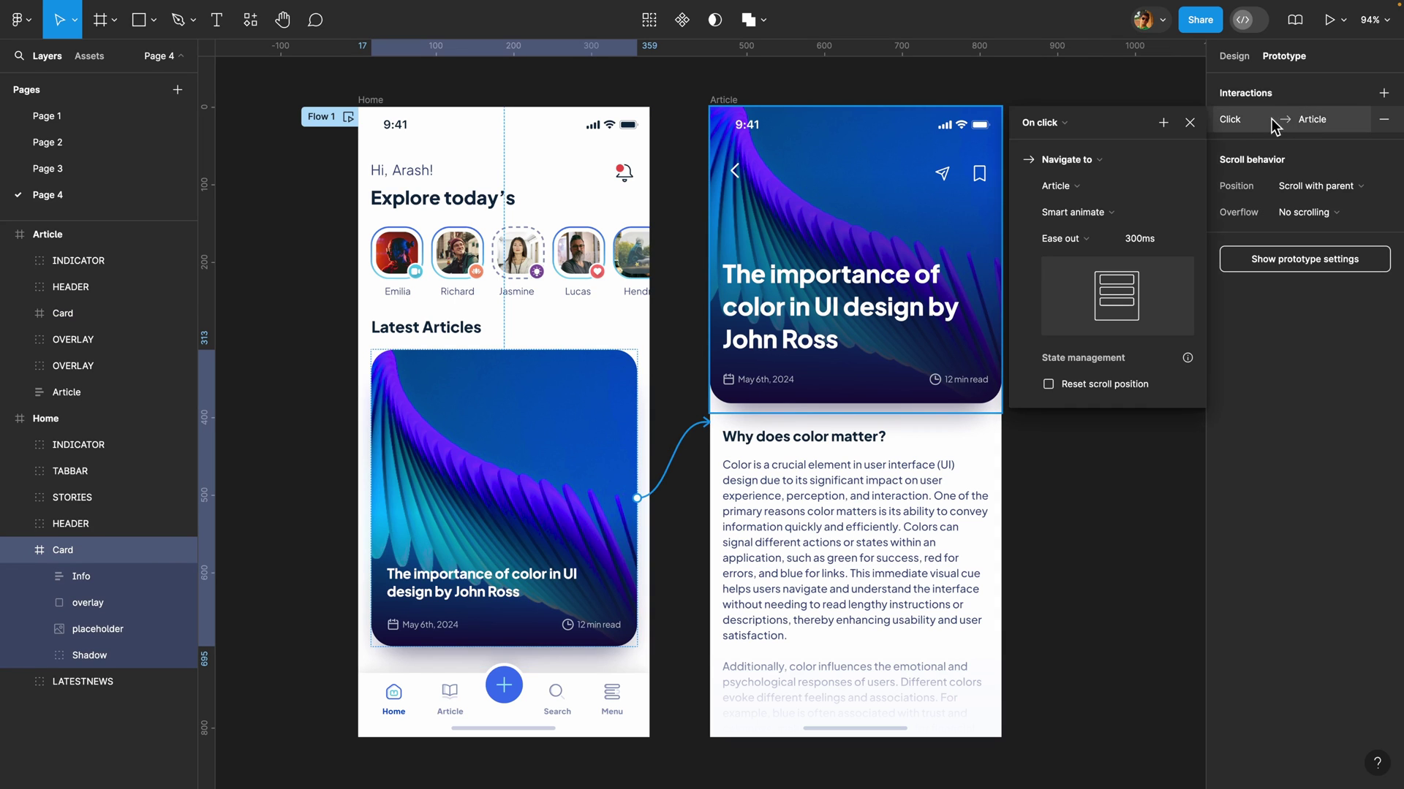
{"action": "left_click", "coordinate": [1089, 242]}
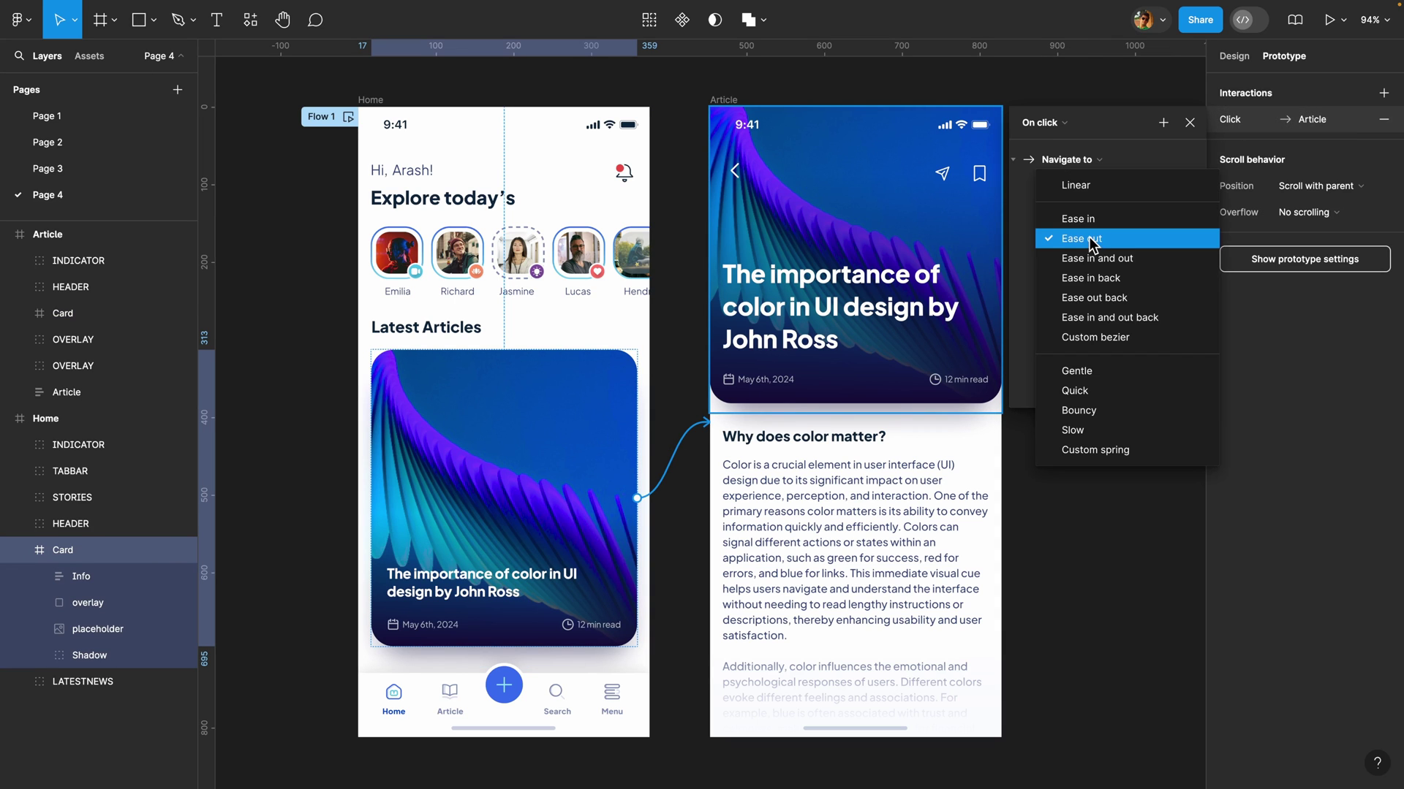
{"action": "left_click", "coordinate": [1086, 393]}
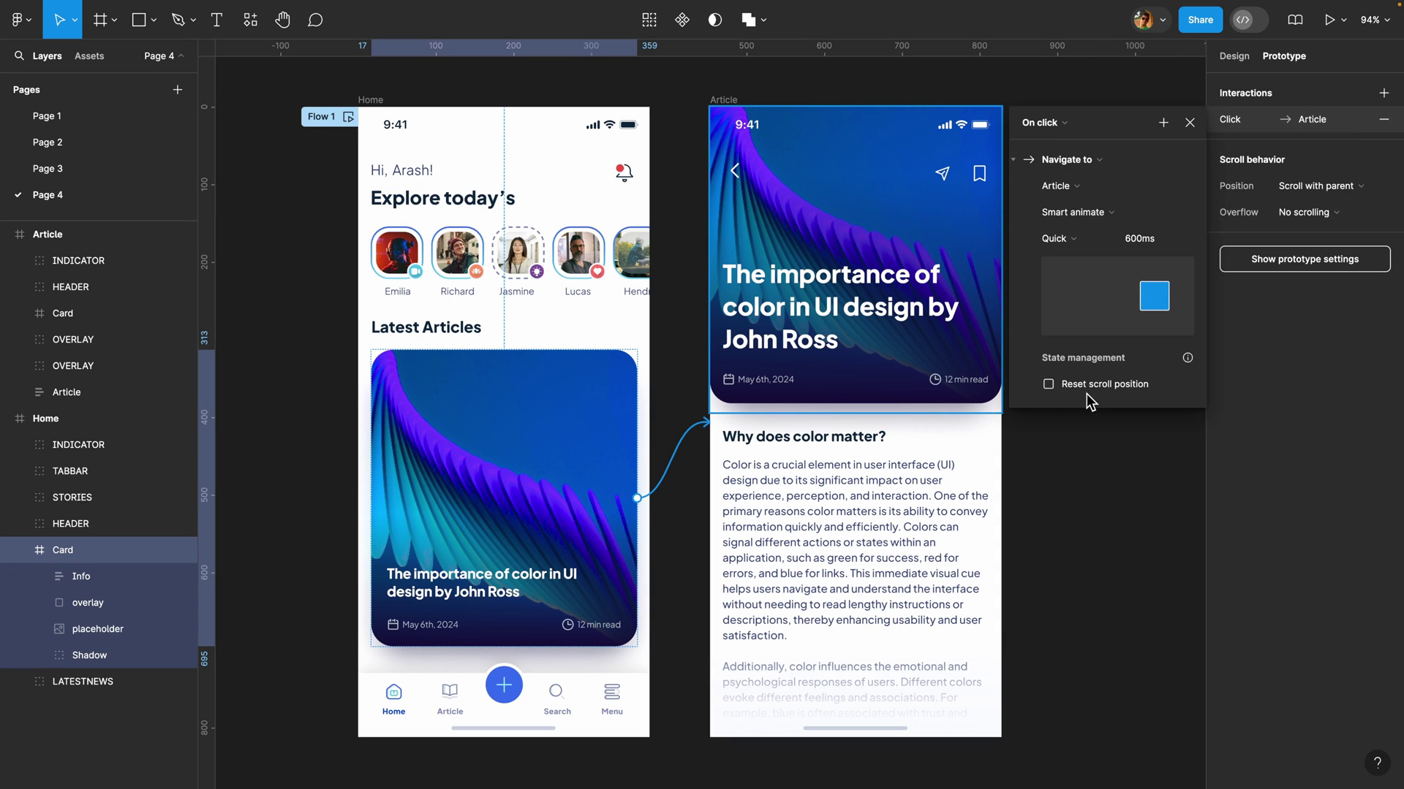
{"action": "left_click", "coordinate": [1137, 243]}
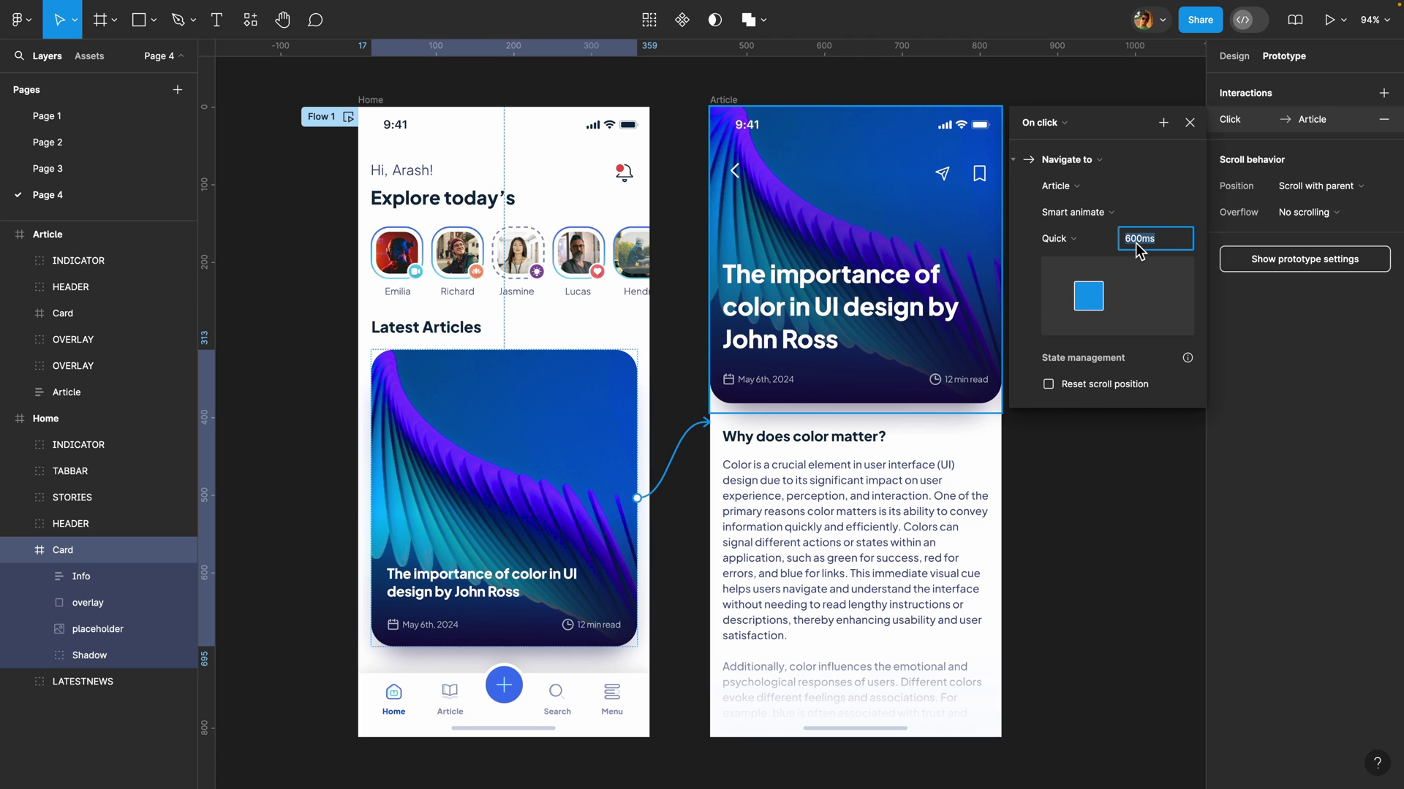
{"action": "type", "text": "800"}
{"action": "key", "text": "Return"}
{"action": "left_click", "coordinate": [1189, 122]}
Step: Replay the card-to-article transition in the preview twice, then close the preview
{"action": "key", "text": "shift+space"}
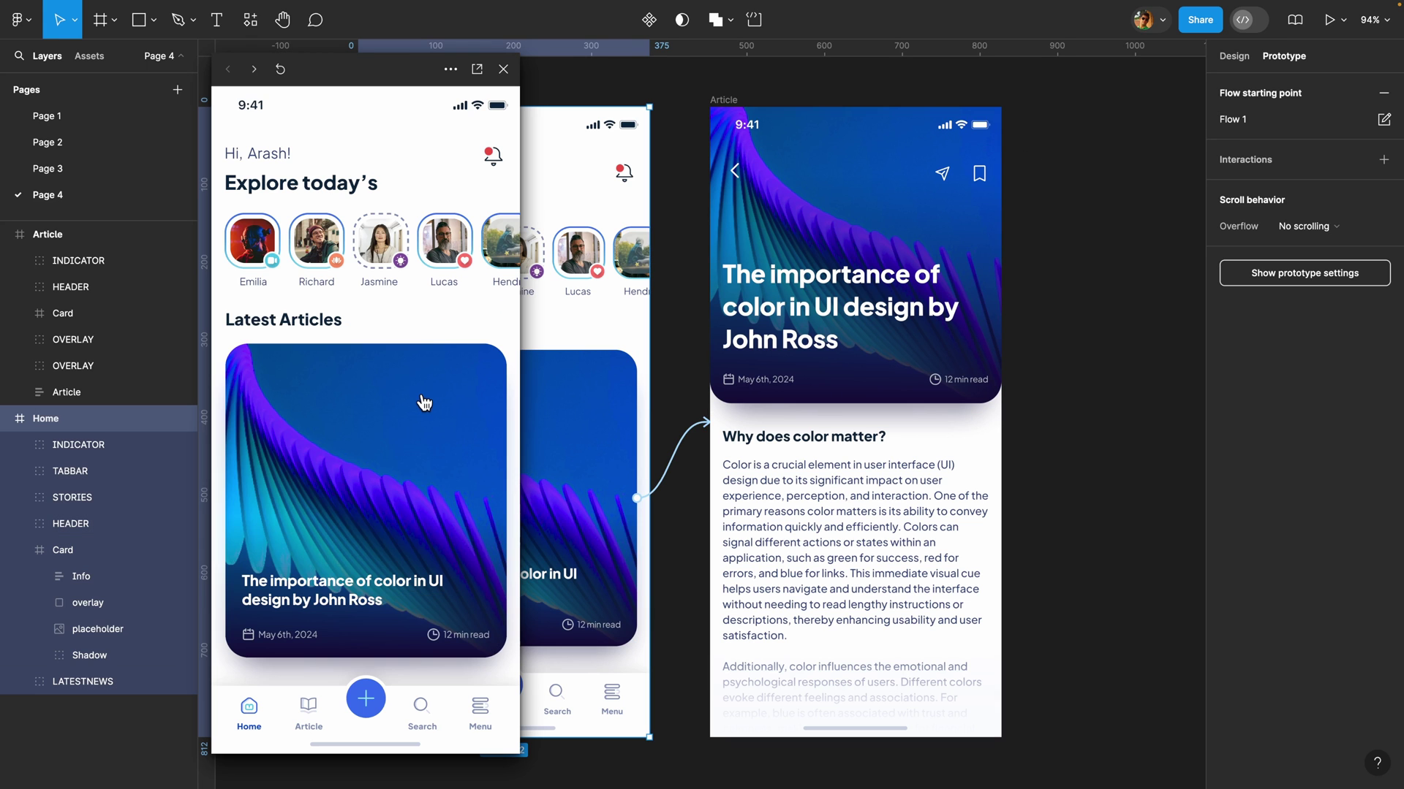
{"action": "left_click", "coordinate": [422, 402]}
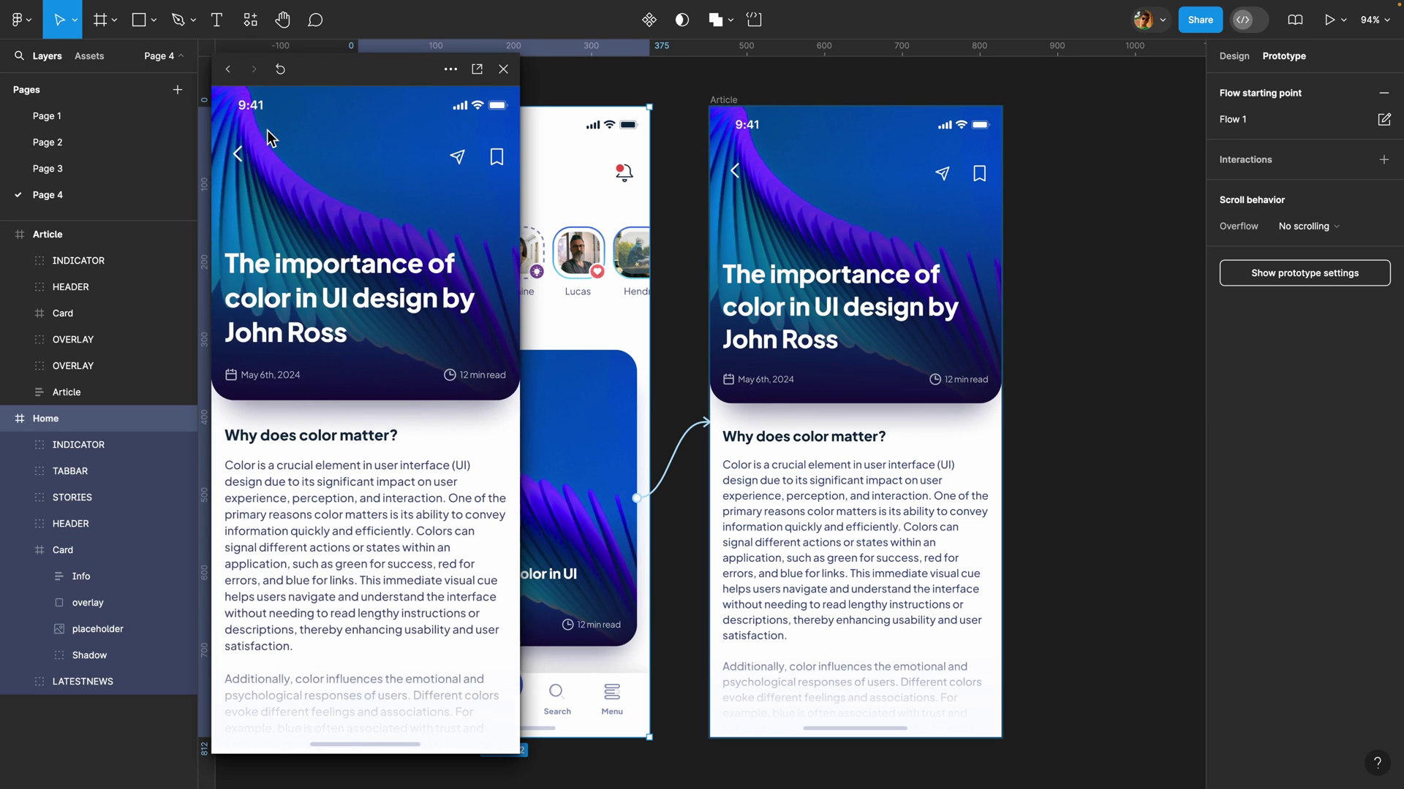
{"action": "left_click", "coordinate": [280, 71]}
{"action": "left_click", "coordinate": [352, 503]}
{"action": "key", "text": "Escape"}
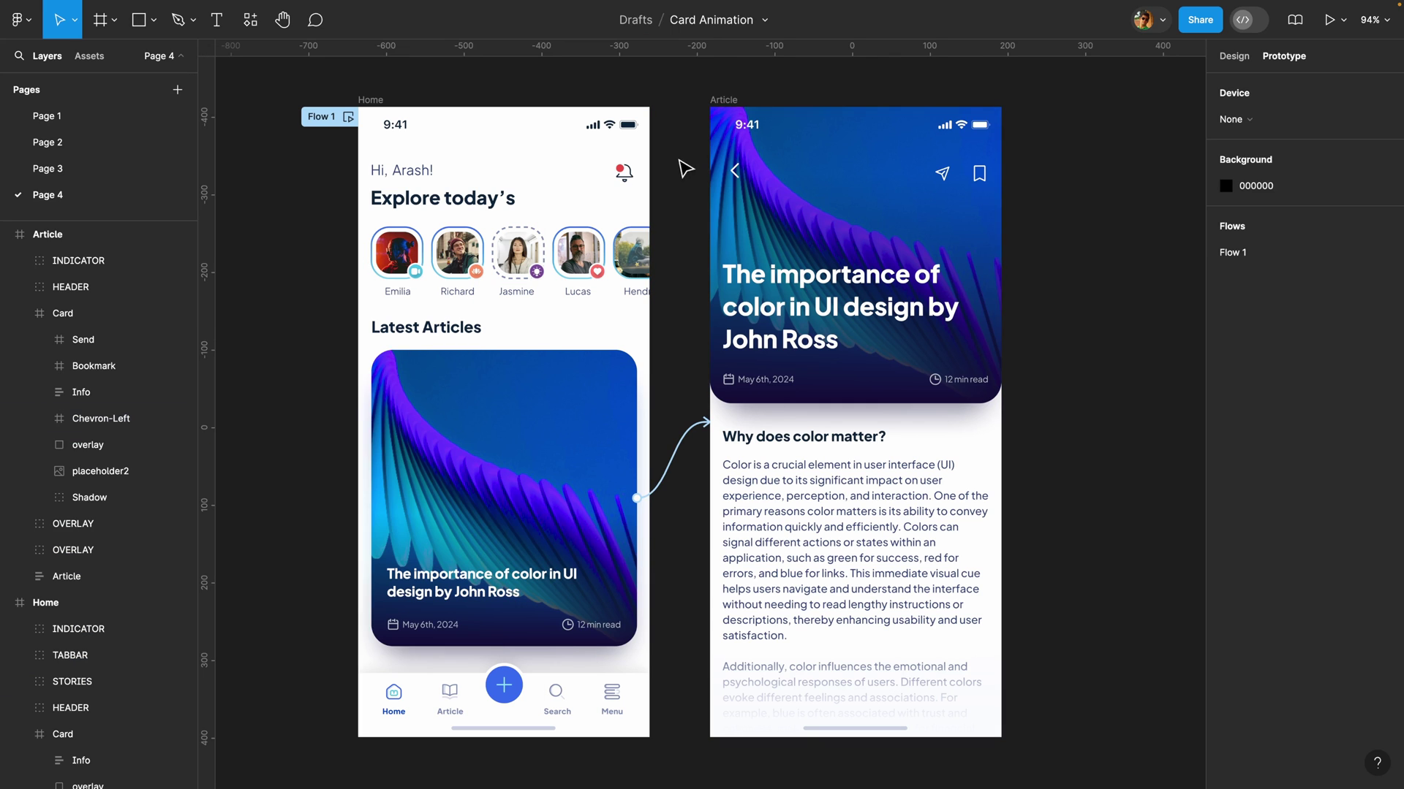
Step: Link the Article's Chevron-Left to Home using Smart animate, Quick easing, 600ms
{"action": "double_click", "coordinate": [735, 172]}
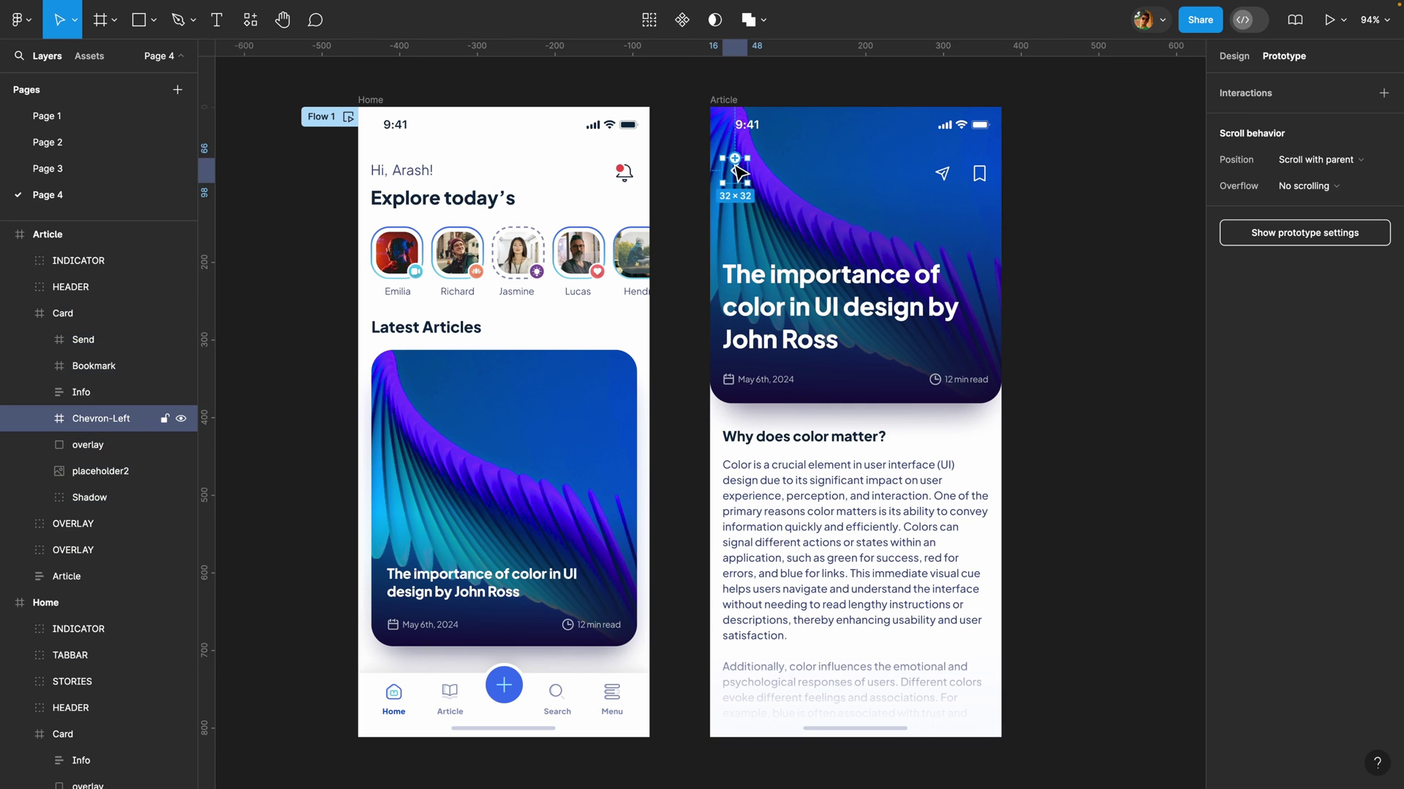
{"action": "left_click_drag", "start_coordinate": [735, 158], "coordinate": [636, 232]}
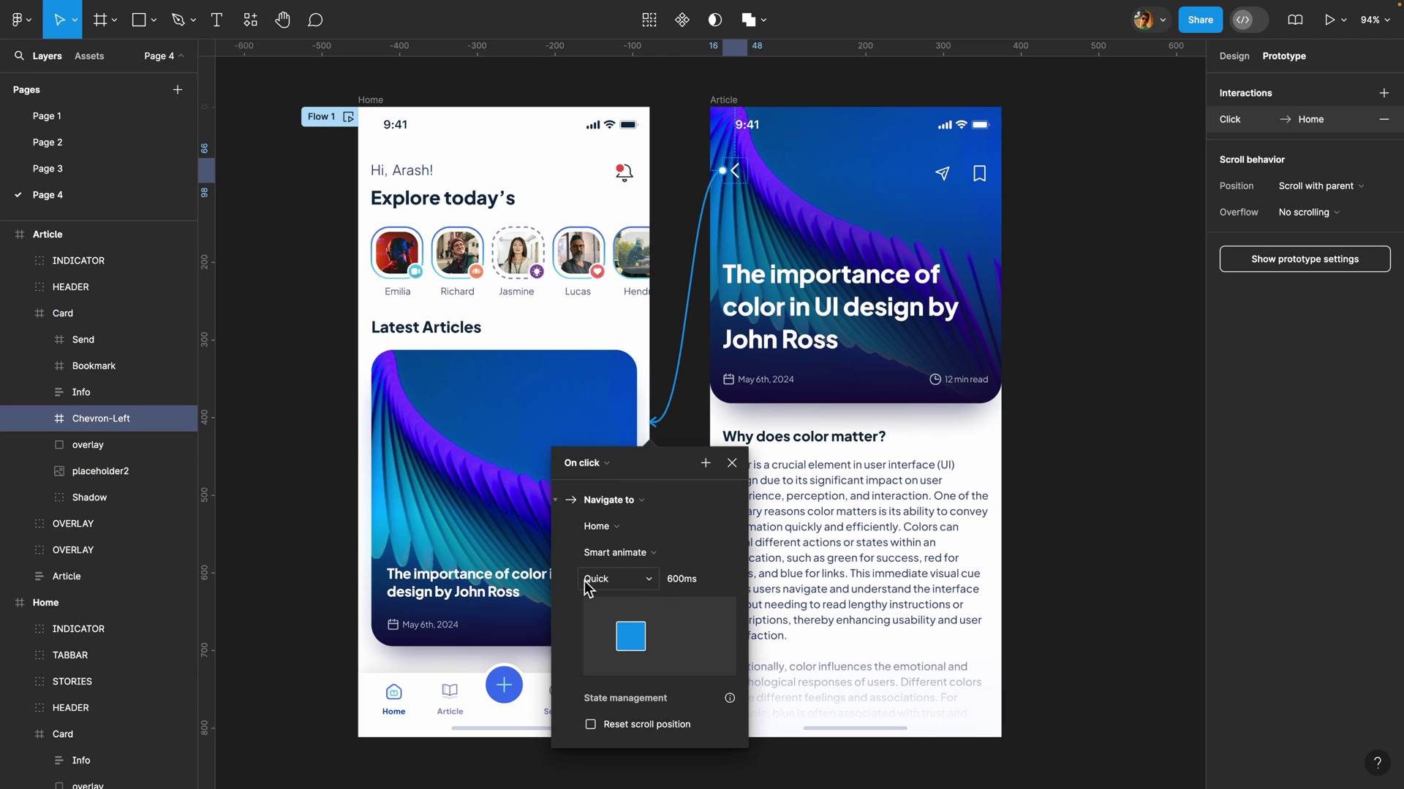
{"action": "left_click", "coordinate": [732, 464]}
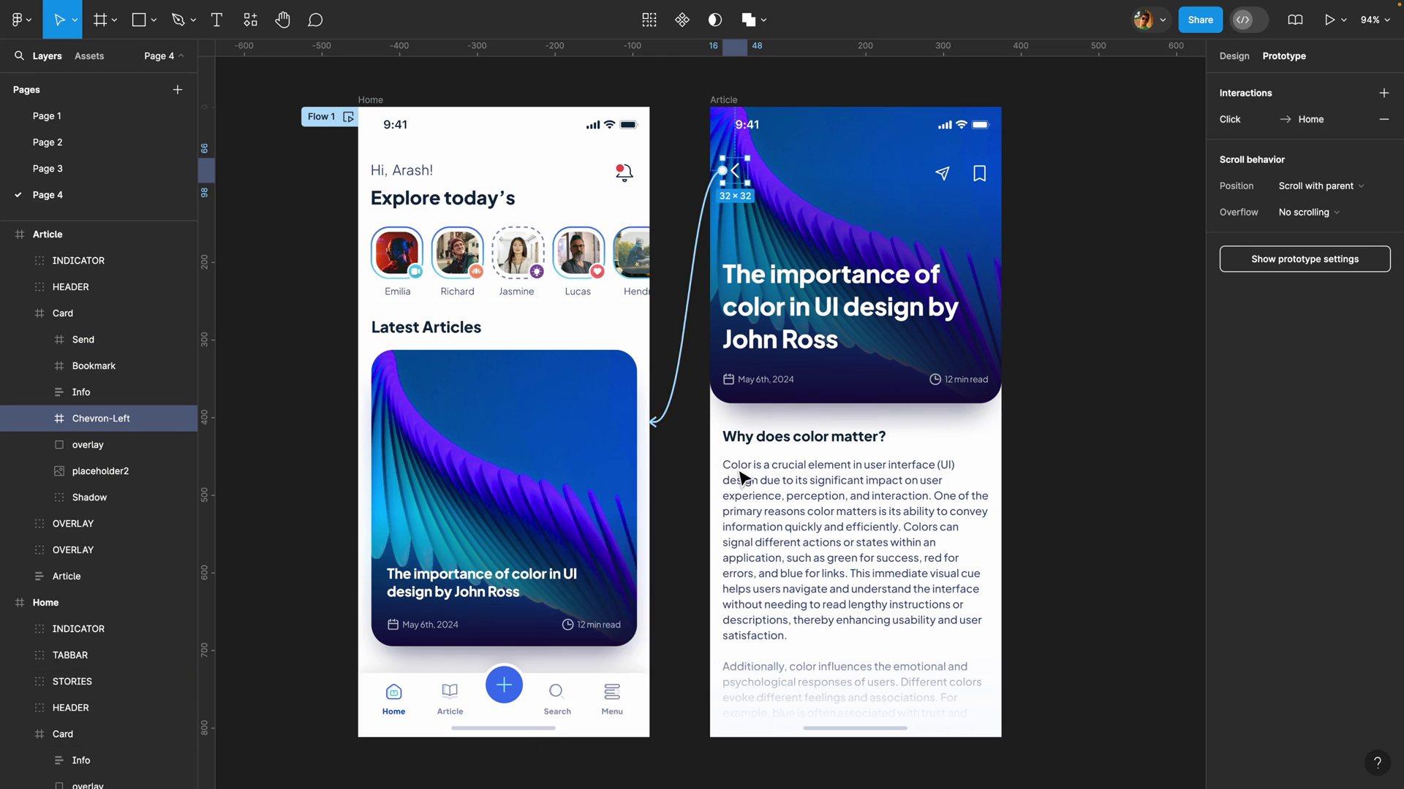
Step: In the preview, open the article from the Home card, go back with the chevron, reopen it, then close the preview
{"action": "left_click", "coordinate": [348, 117]}
{"action": "left_click", "coordinate": [388, 423]}
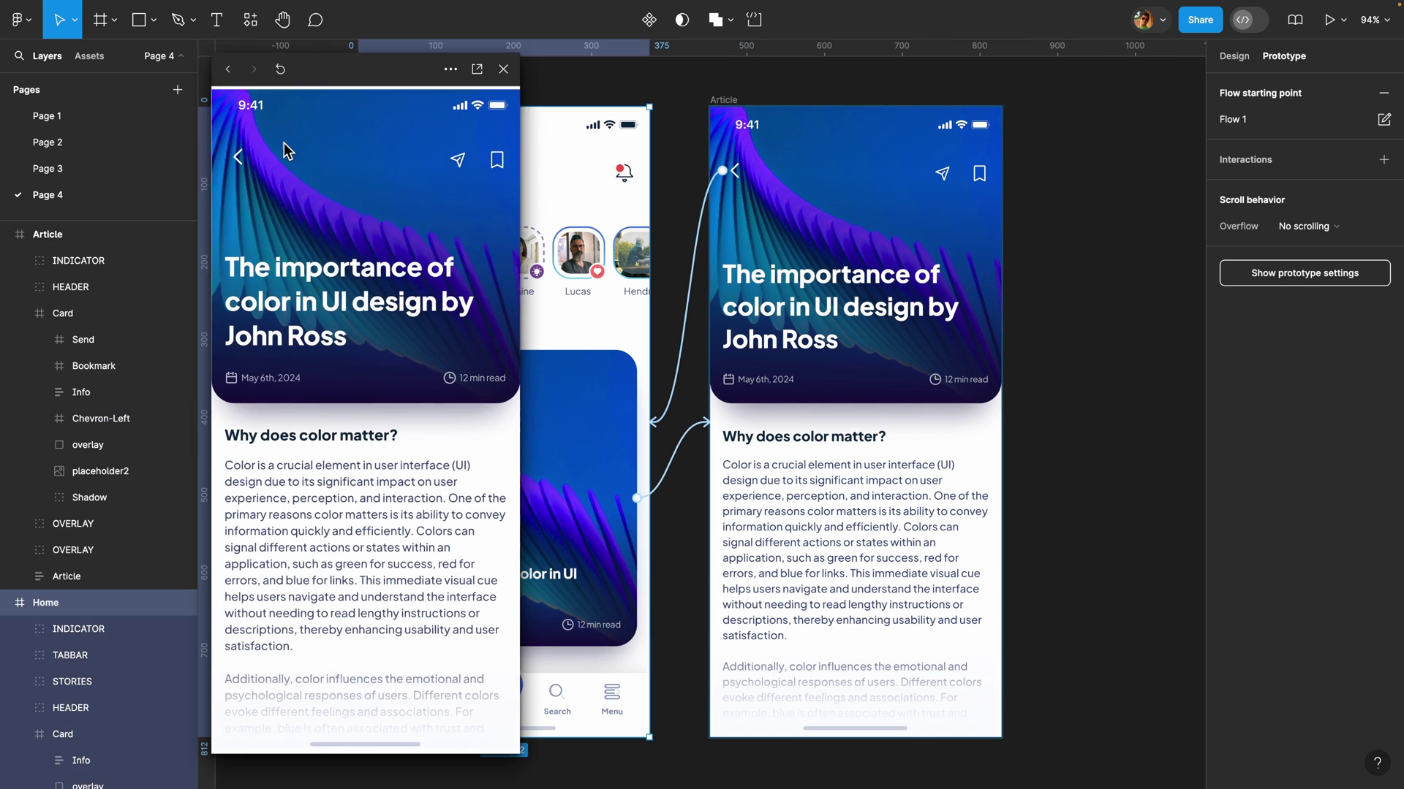
{"action": "left_click", "coordinate": [239, 154]}
{"action": "left_click", "coordinate": [331, 381]}
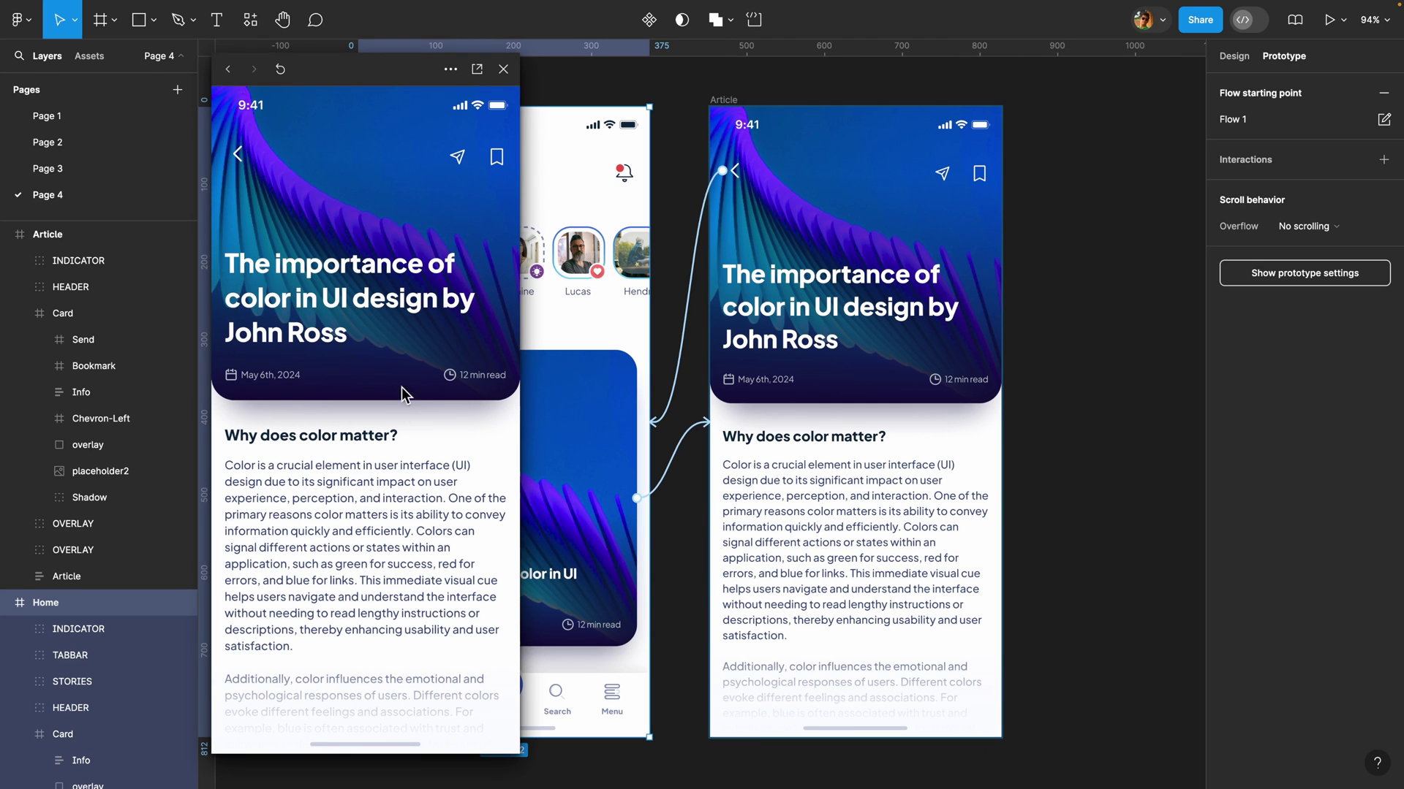
{"action": "left_click", "coordinate": [503, 70]}
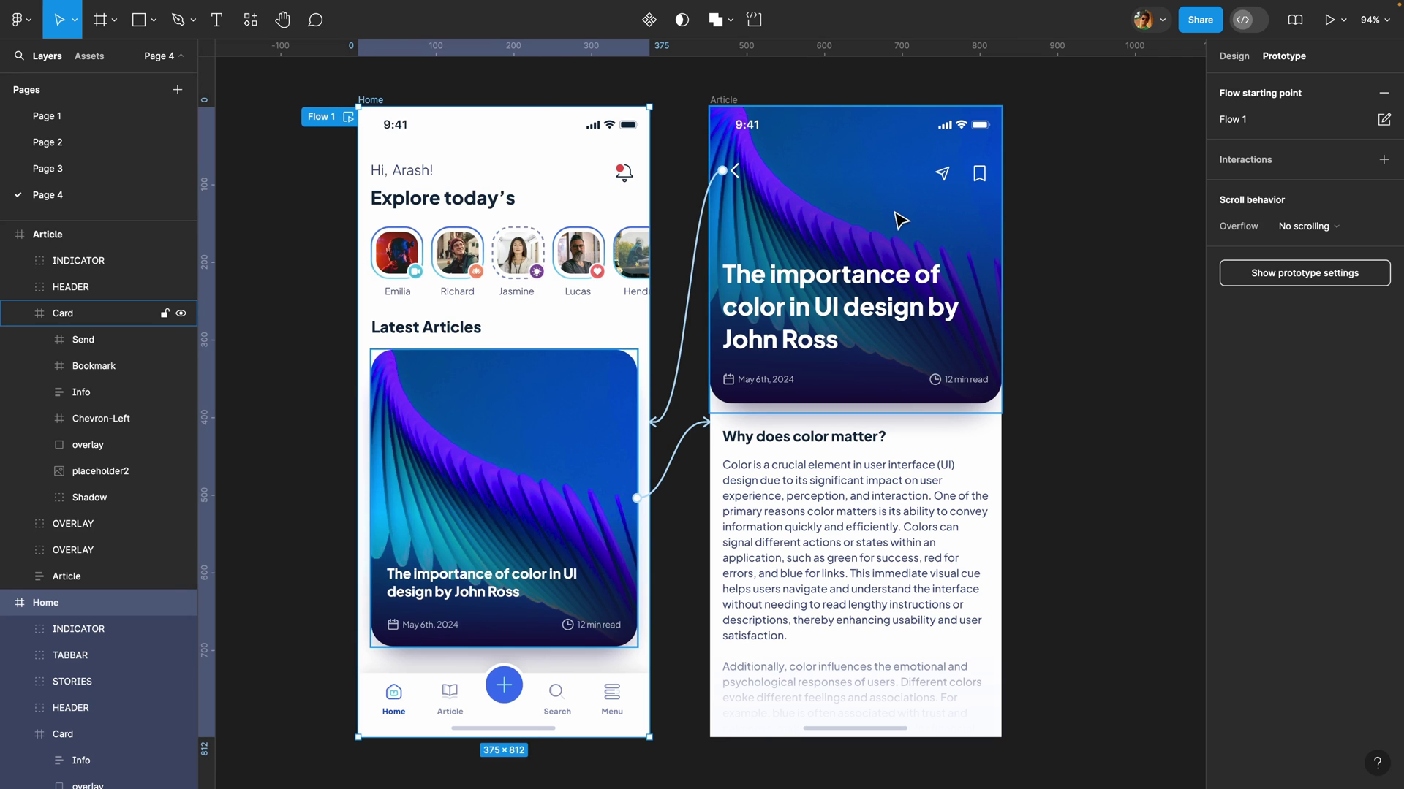
Step: Link the Article Card back to Home, triggered On drag, with an 800ms duration
{"action": "left_click", "coordinate": [842, 203]}
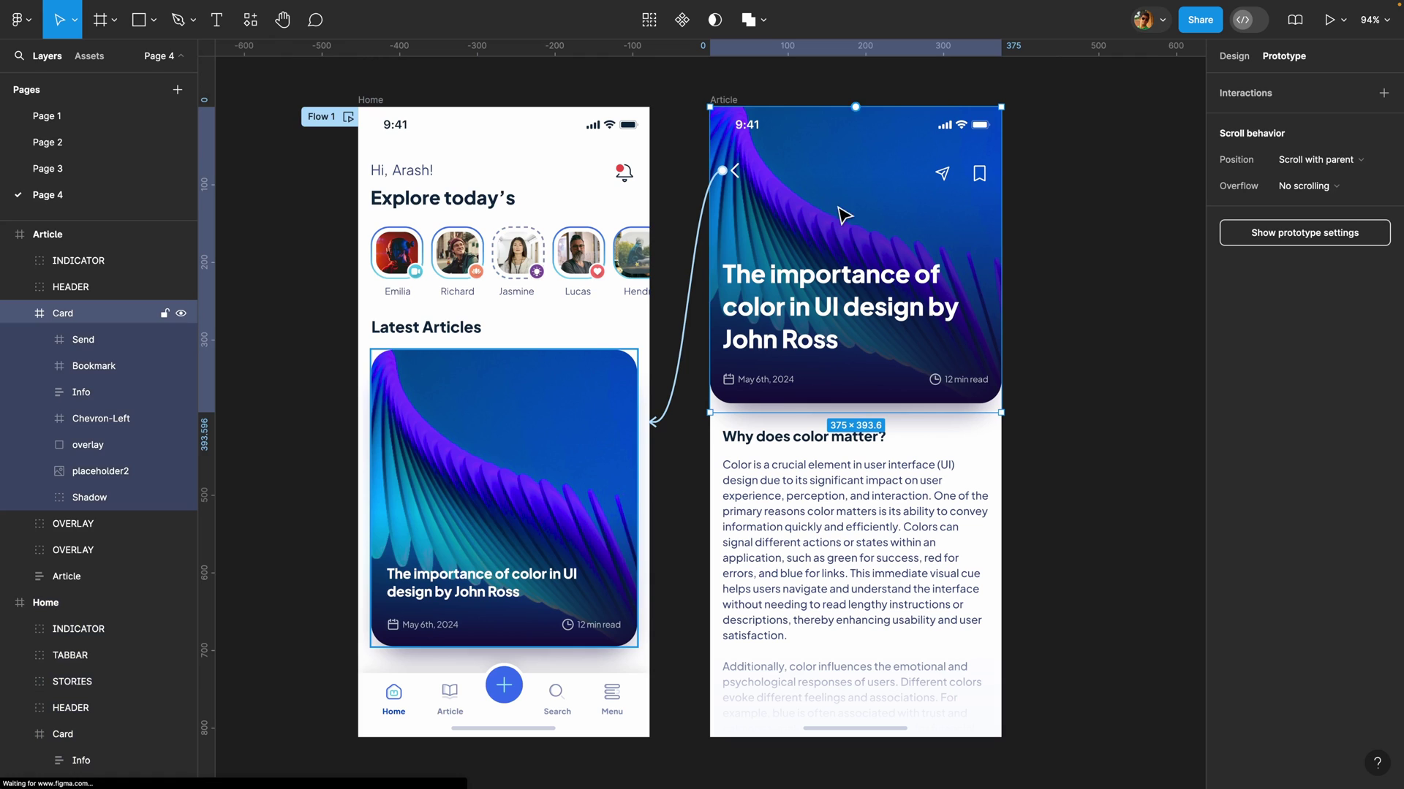
{"action": "left_click_drag", "start_coordinate": [710, 259], "coordinate": [586, 336]}
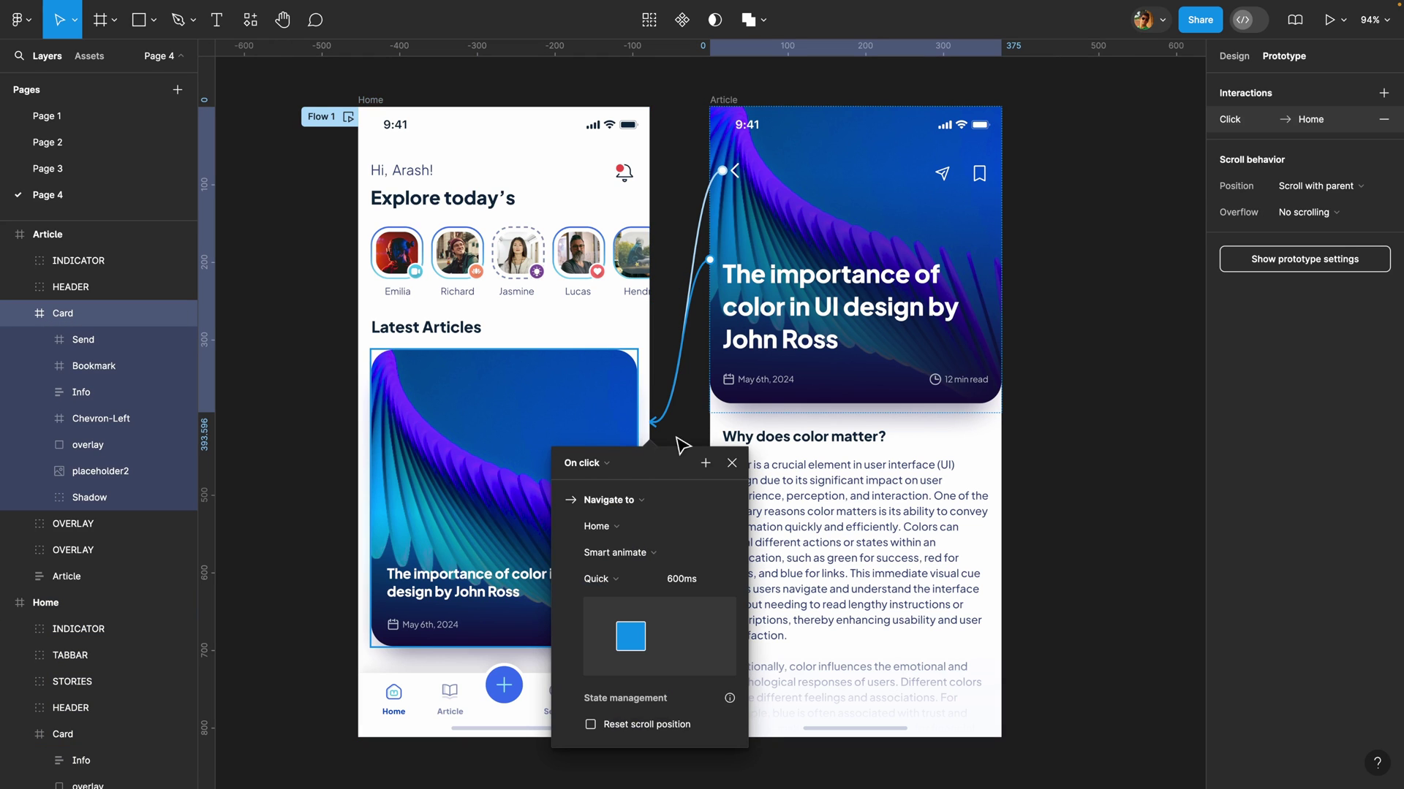
{"action": "left_click", "coordinate": [599, 469]}
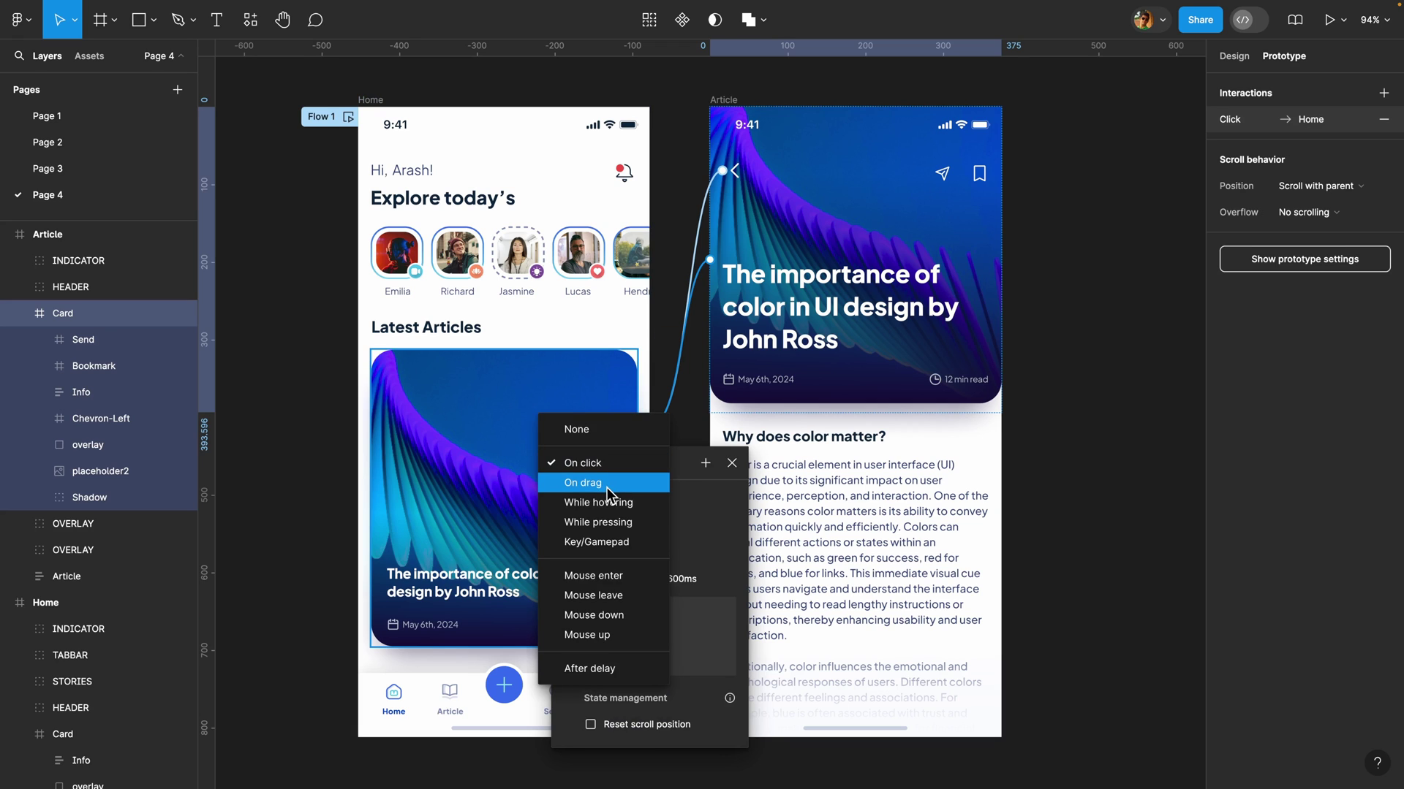
{"action": "left_click", "coordinate": [607, 485]}
{"action": "left_click", "coordinate": [681, 578]}
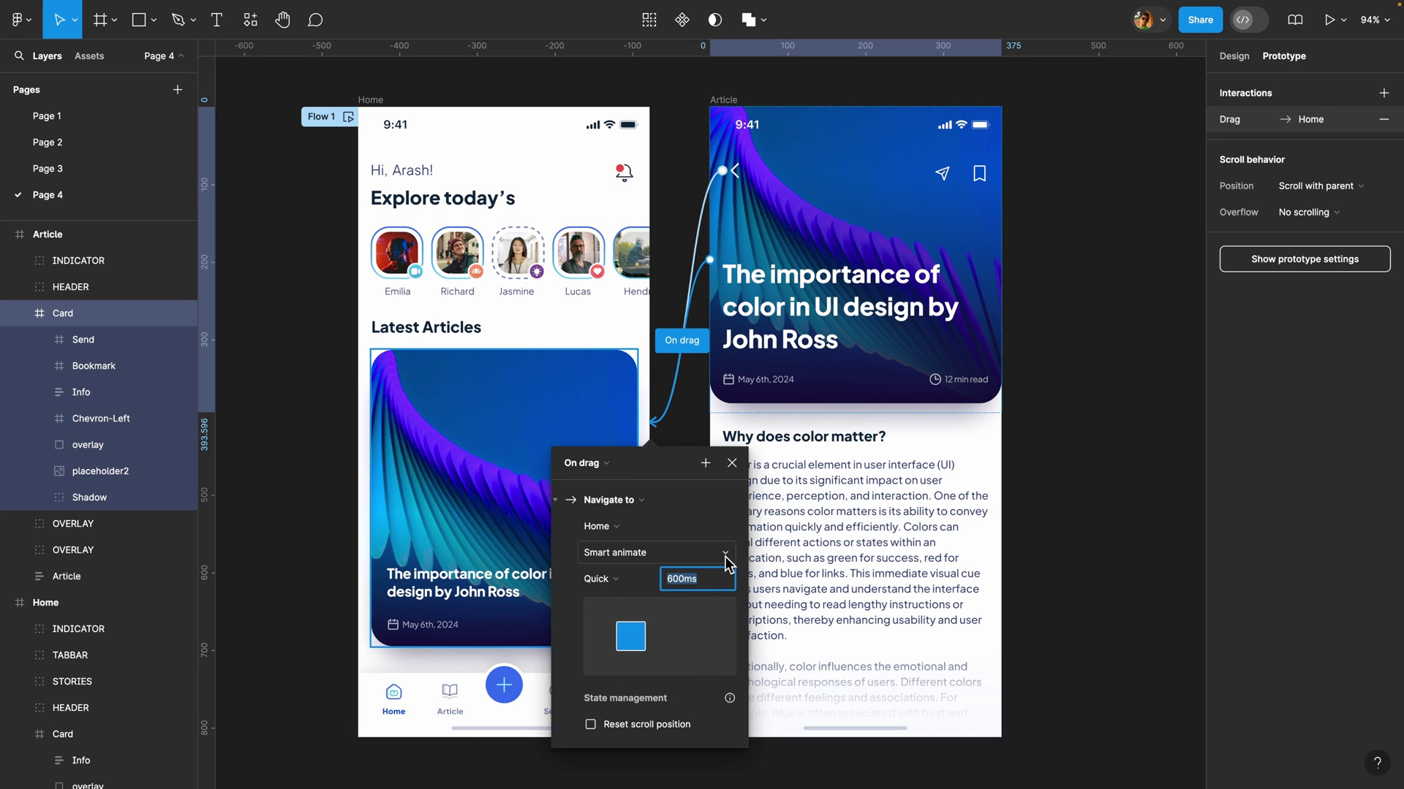
{"action": "type", "text": "800"}
{"action": "key", "text": "Return"}
Step: Start the Flow 1 preview and drag the Home card to expand it into the article
{"action": "left_click", "coordinate": [731, 463]}
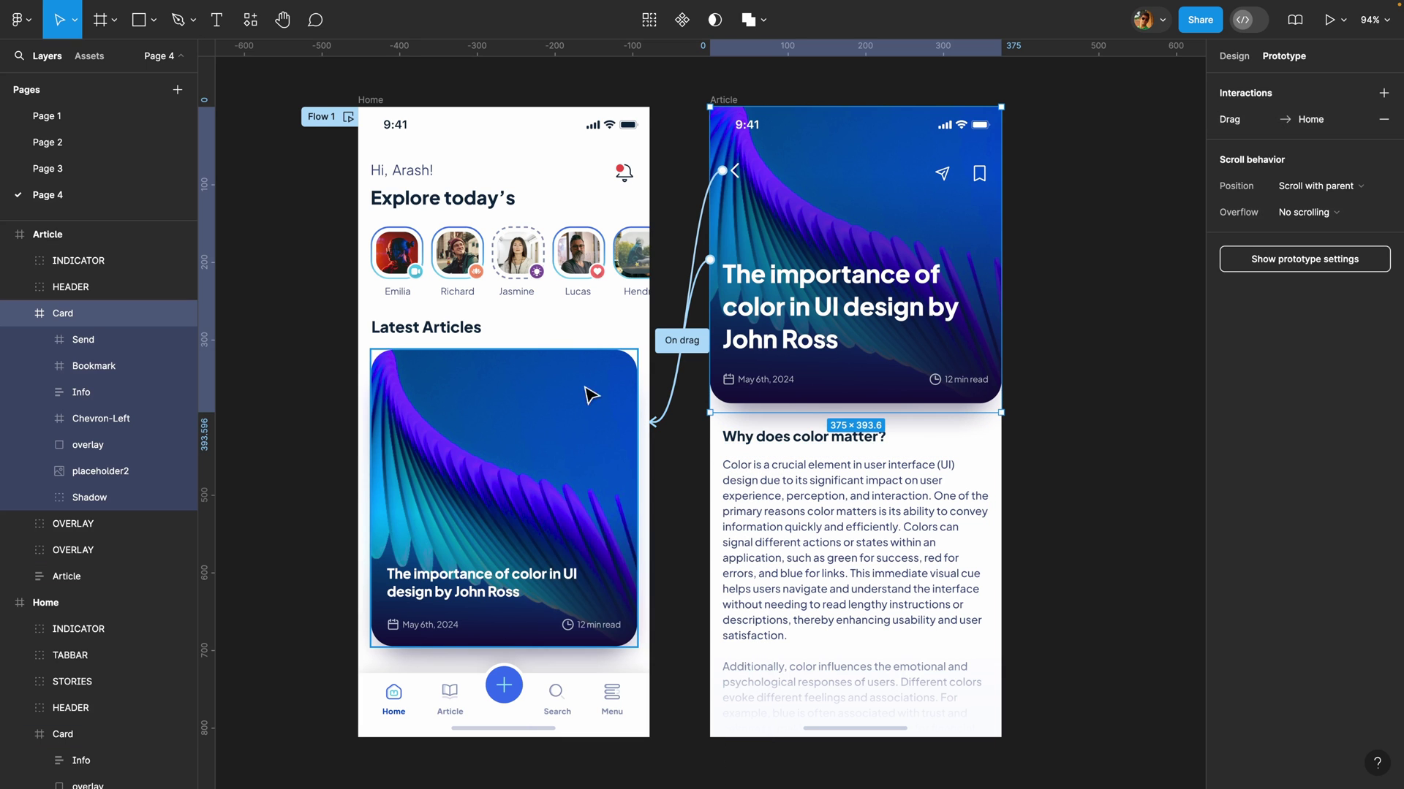
{"action": "left_click", "coordinate": [348, 117]}
{"action": "left_click_drag", "start_coordinate": [323, 494], "coordinate": [336, 424]}
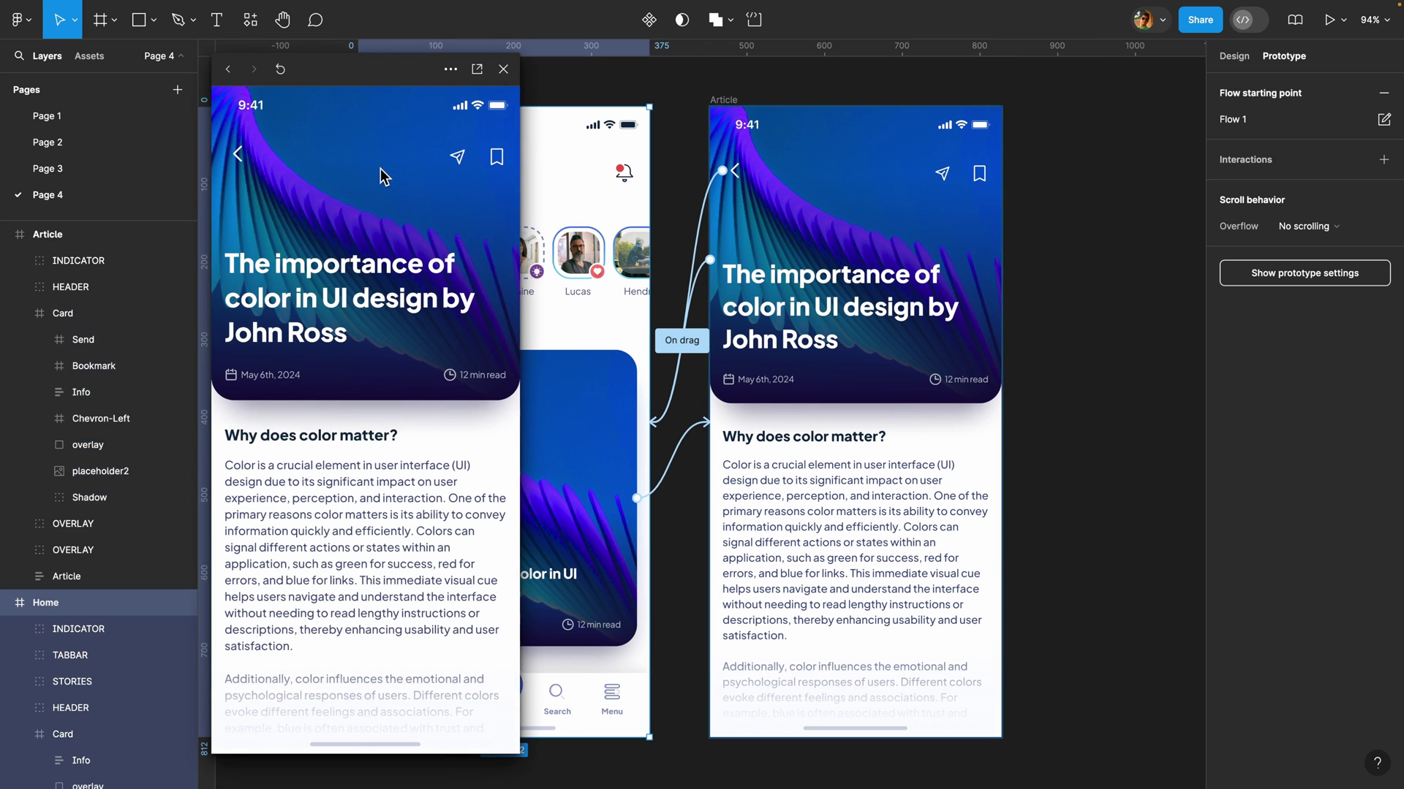
{"action": "left_click_drag", "start_coordinate": [383, 176], "coordinate": [387, 454]}
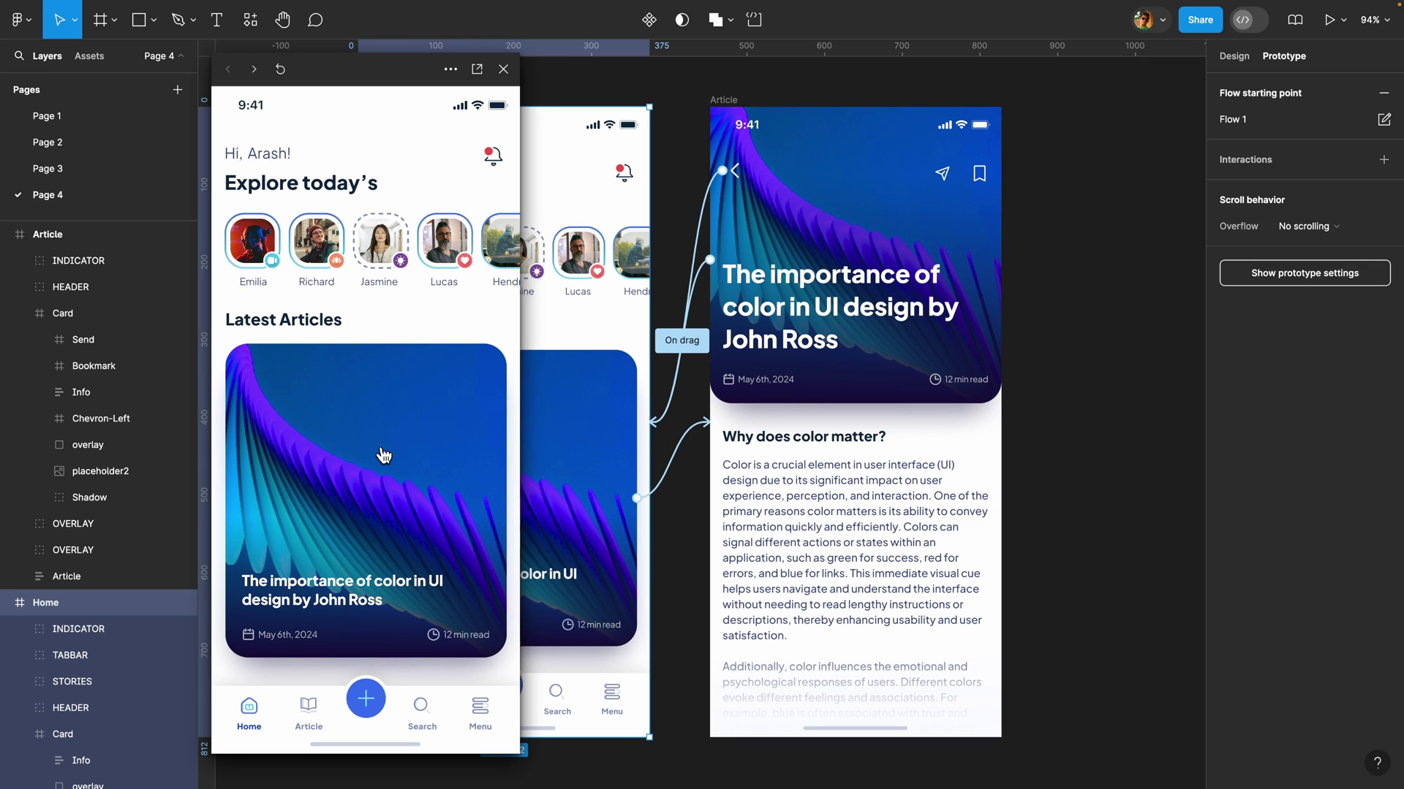
{"action": "left_click", "coordinate": [781, 194]}
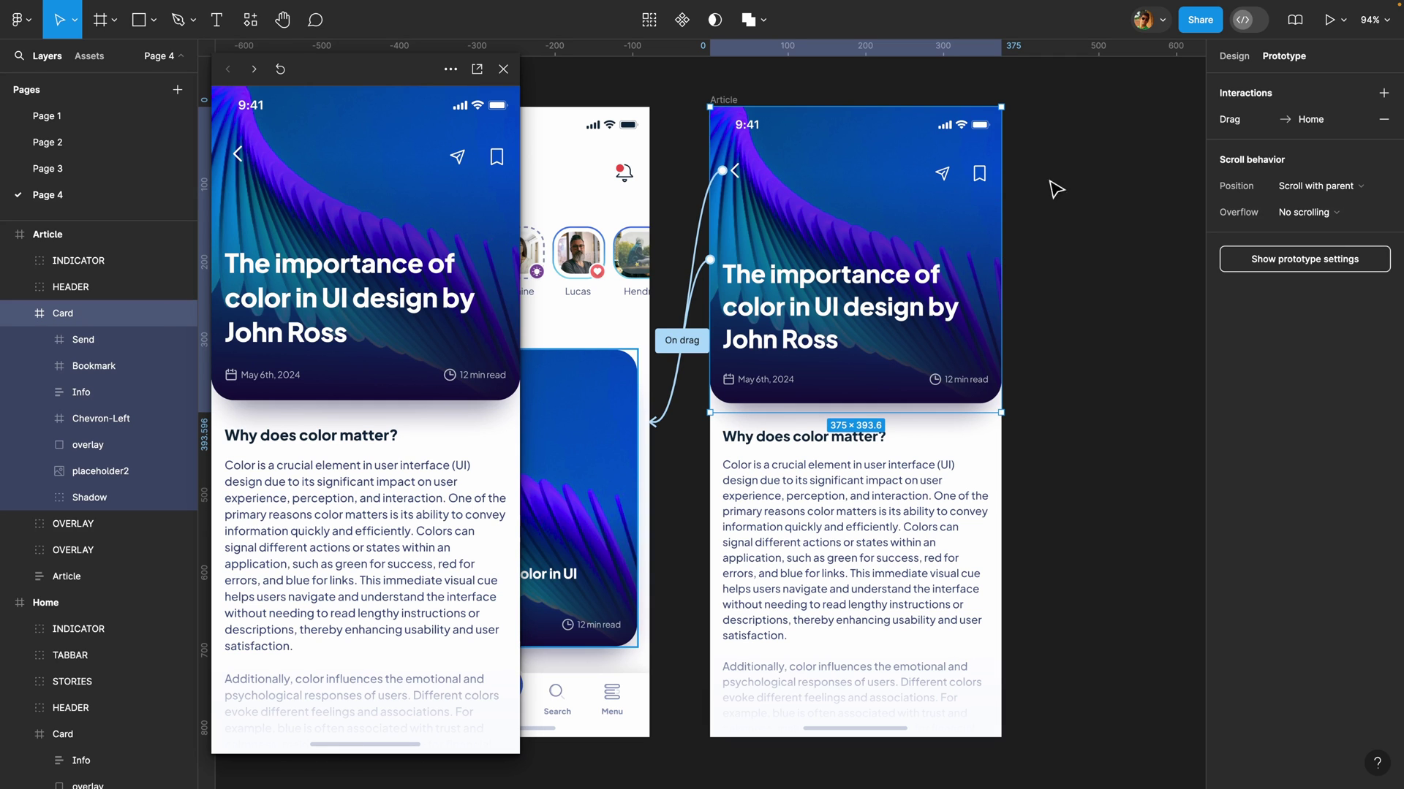
Step: Paste the Article's Chevron-Left, Send and Bookmark icons into the Home card
{"action": "left_click", "coordinate": [502, 69]}
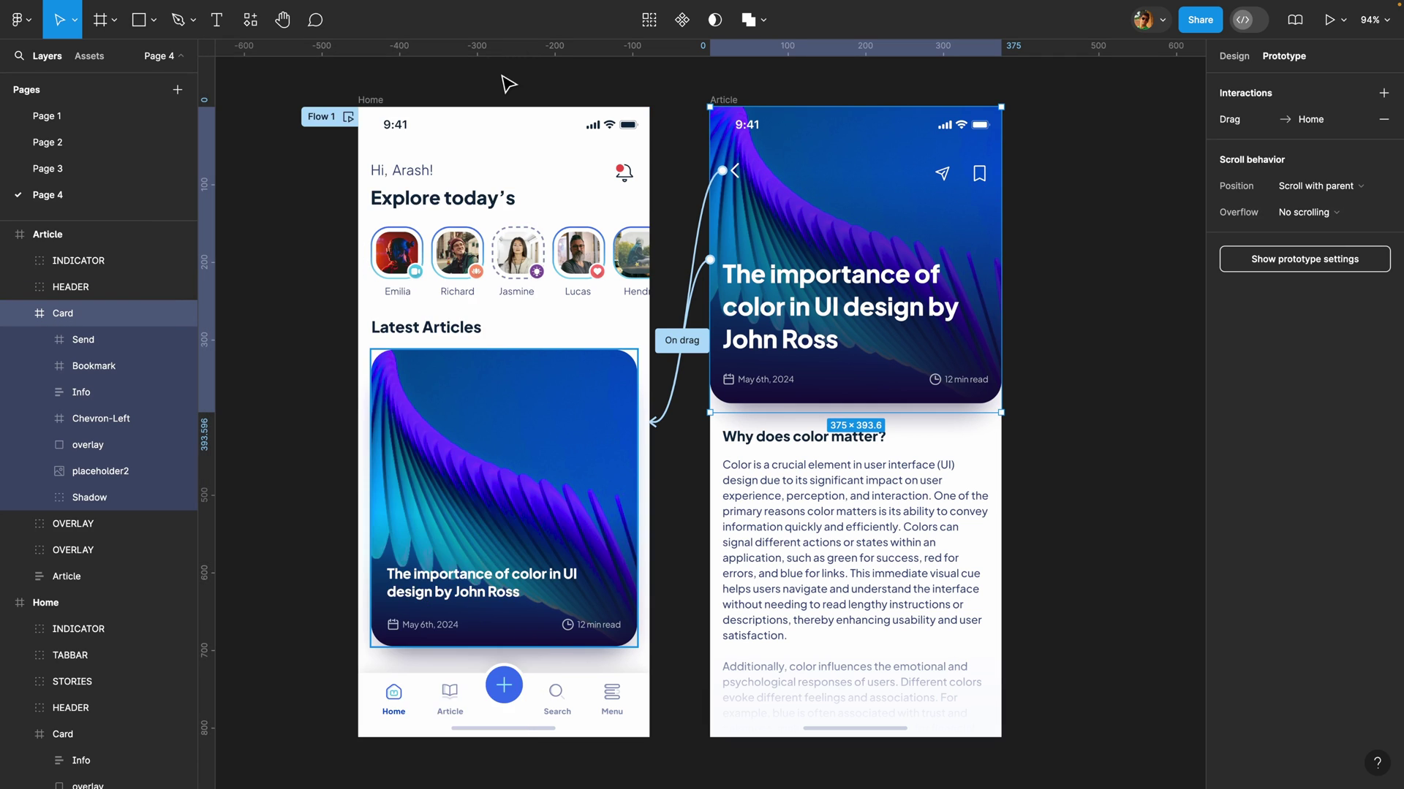
{"action": "left_click", "coordinate": [737, 174]}
{"action": "left_click", "coordinate": [941, 179], "text": "shift"}
{"action": "left_click", "coordinate": [979, 175], "text": "shift"}
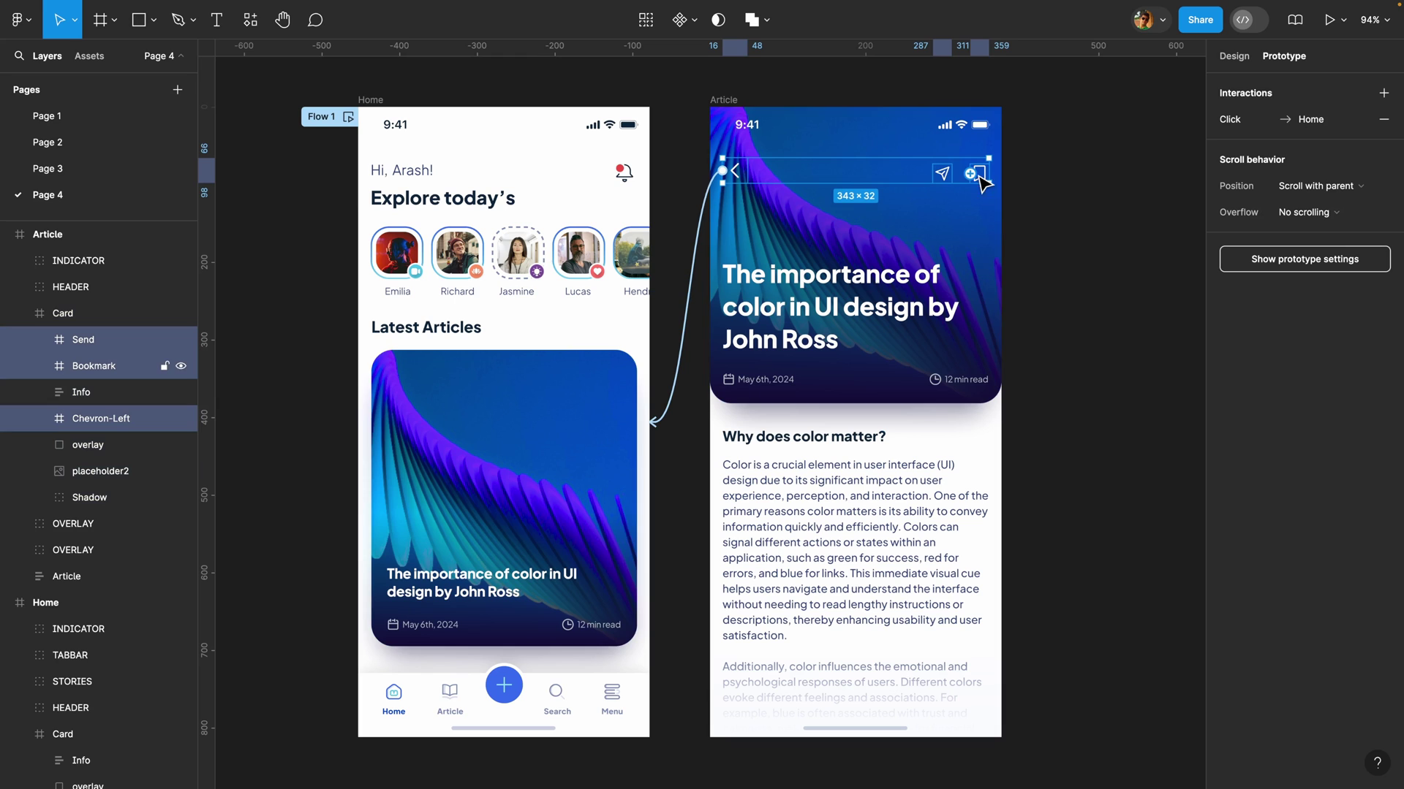
{"action": "left_click", "coordinate": [537, 419]}
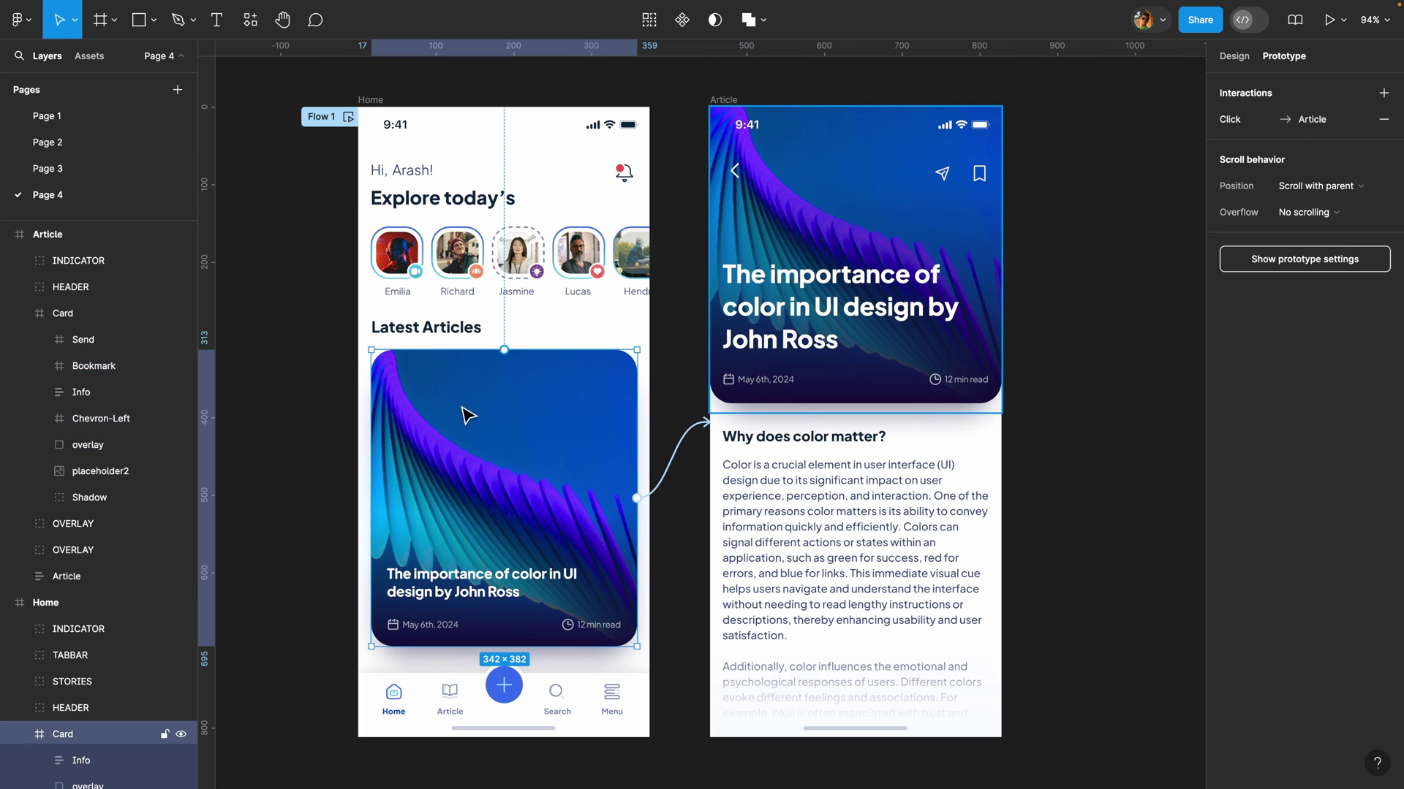
{"action": "key", "text": "ctrl+v"}
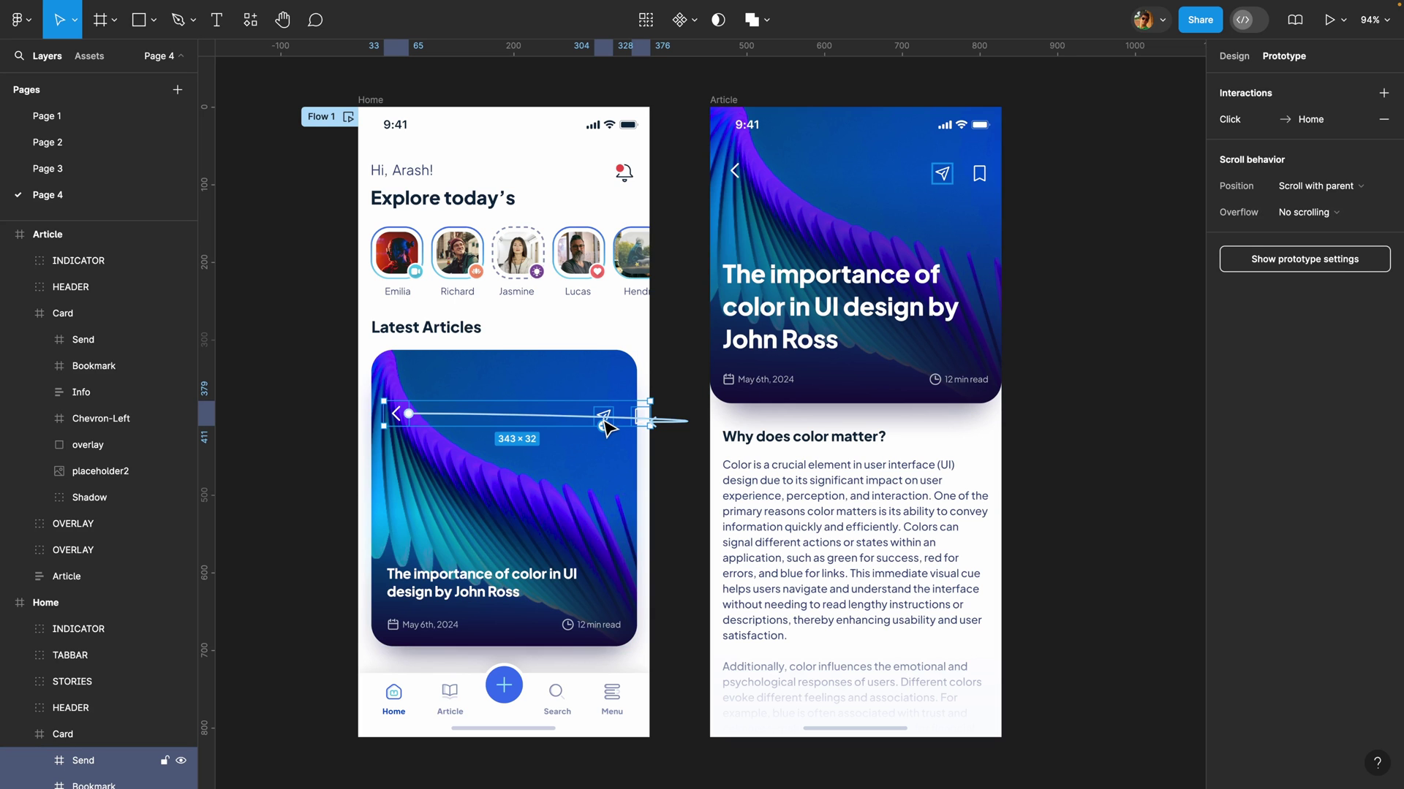
Step: Shift the copied Send and Bookmark icons right, past the Home card's right edge
{"action": "left_click", "coordinate": [1236, 61]}
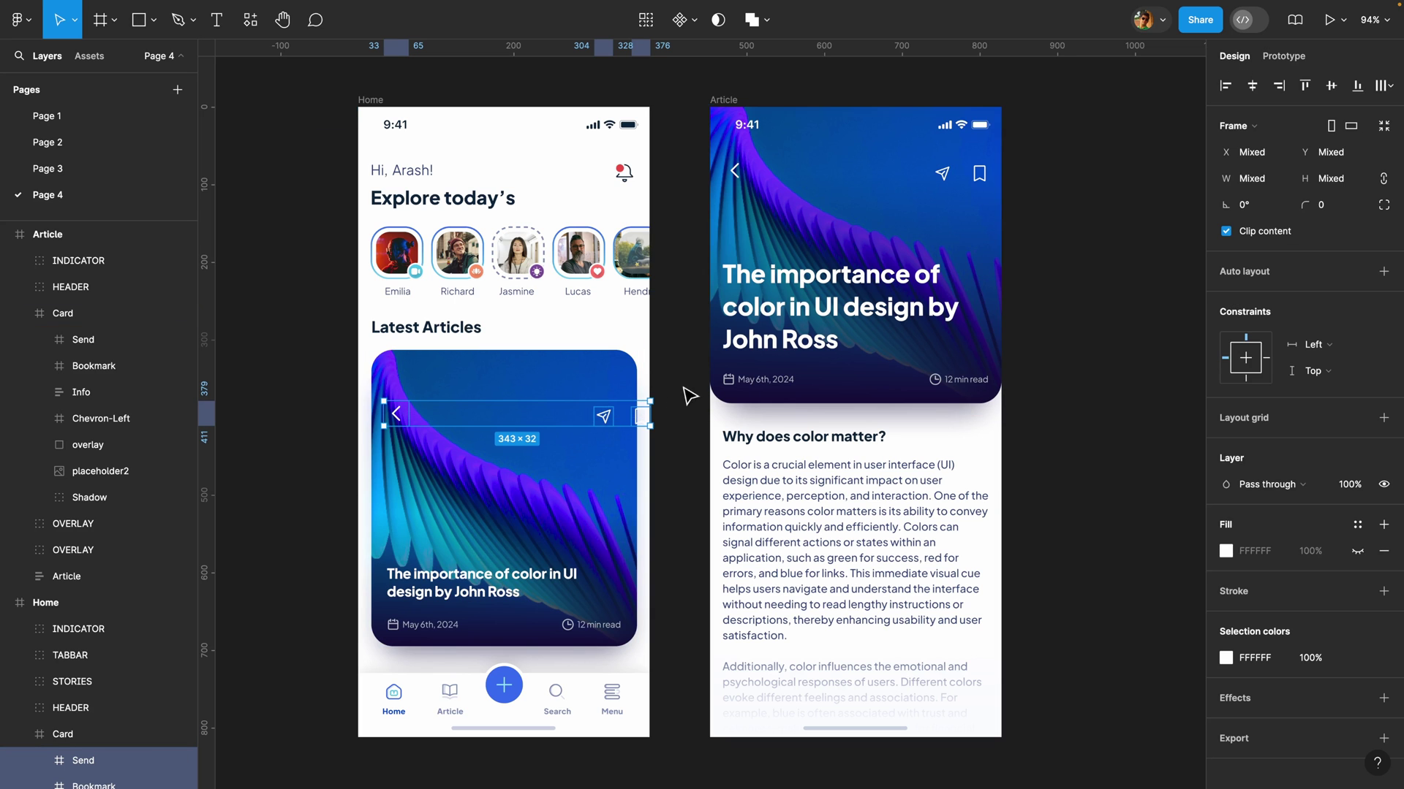
{"action": "left_click", "coordinate": [607, 420]}
{"action": "left_click", "coordinate": [641, 418], "text": "shift"}
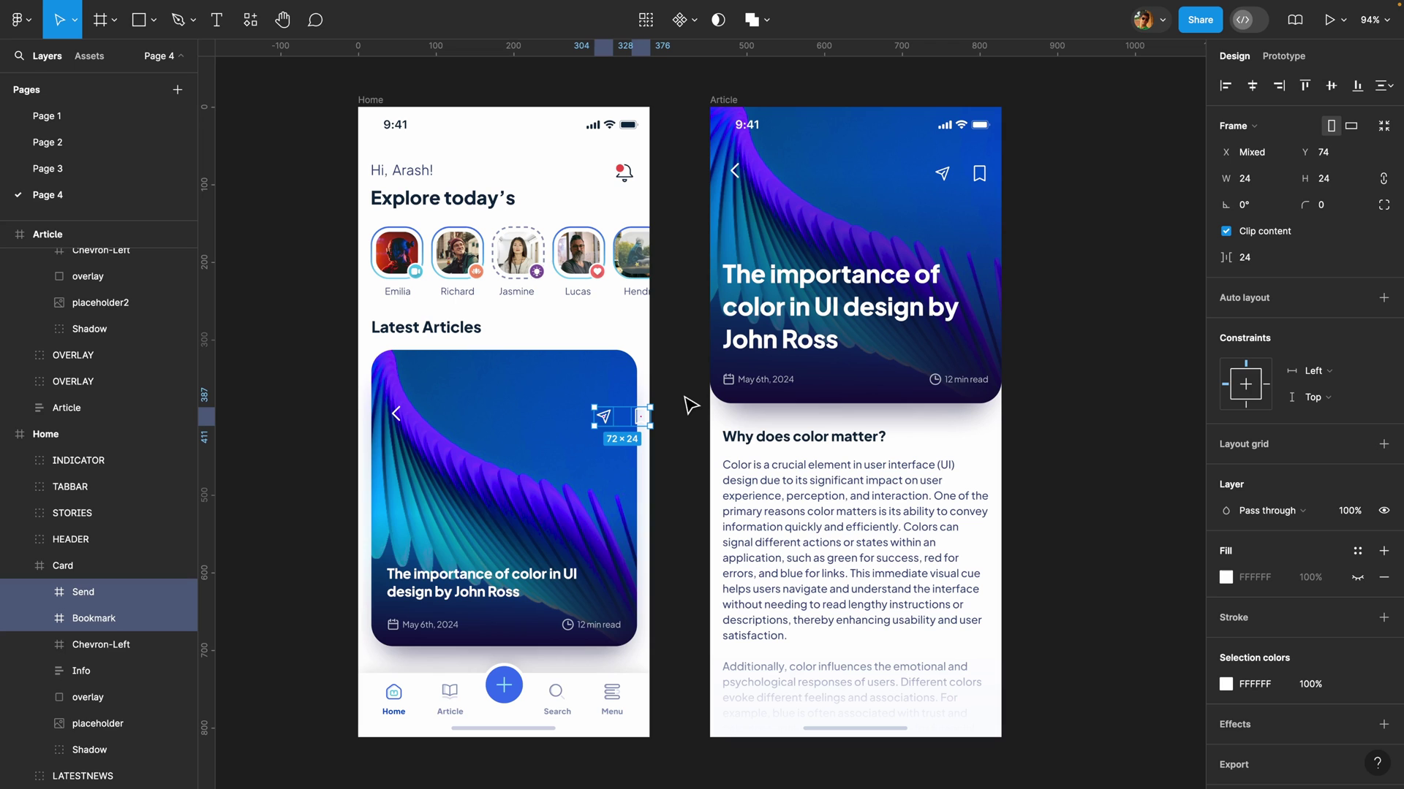
{"action": "key", "text": "Right"}
{"action": "key", "text": "Right"}
{"action": "key", "text": "Right"}
{"action": "key", "text": "Right"}
{"action": "key", "text": "Right"}
{"action": "key", "text": "Right"}
{"action": "key", "text": "Right"}
{"action": "key", "text": "Right"}
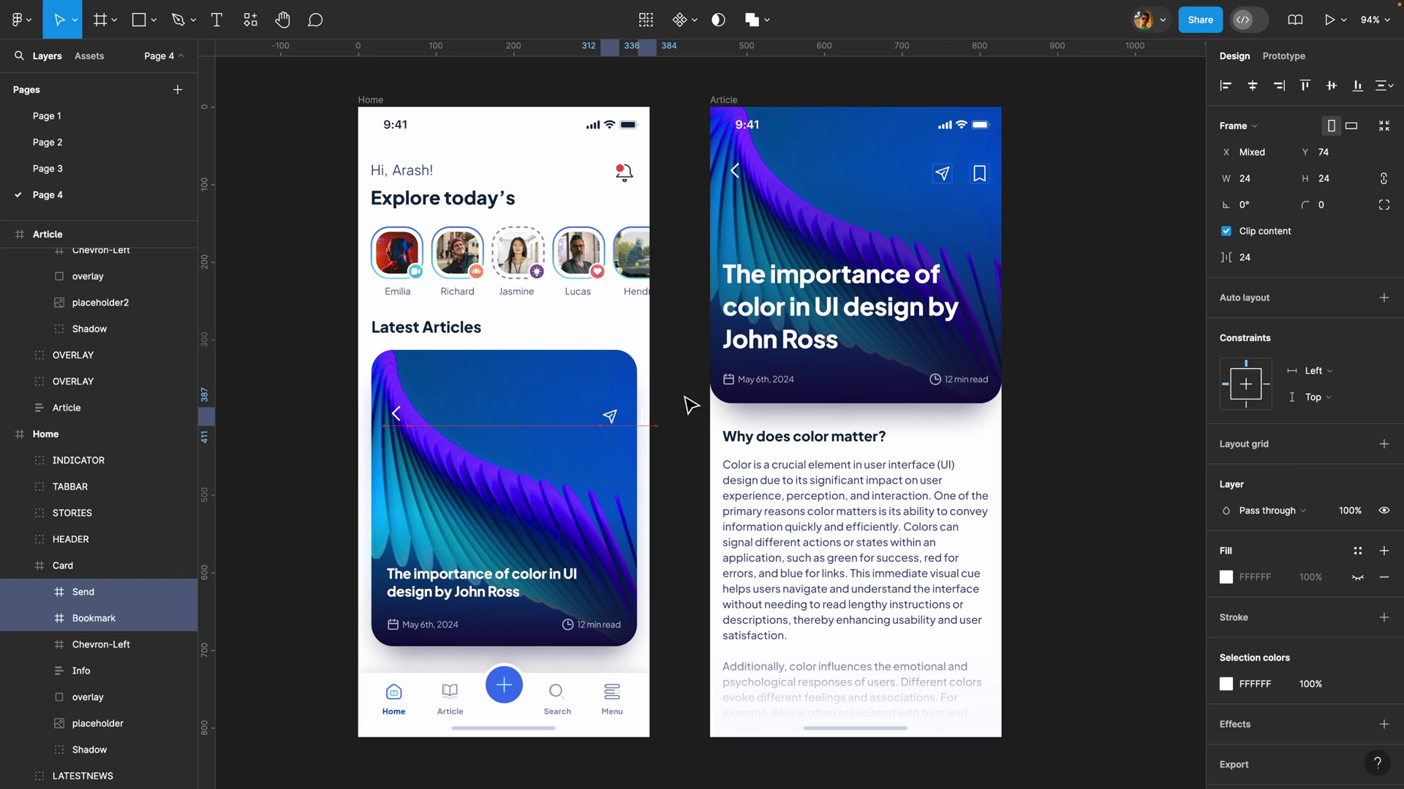
{"action": "key", "text": "Right"}
{"action": "key", "text": "Right"}
{"action": "key", "text": "Right"}
{"action": "key", "text": "Right"}
{"action": "key", "text": "Right"}
{"action": "key", "text": "Right"}
{"action": "key", "text": "Right"}
{"action": "key", "text": "Right"}
{"action": "key", "text": "Right"}
{"action": "key", "text": "Right"}
{"action": "key", "text": "Right"}
{"action": "key", "text": "Right"}
{"action": "key", "text": "Right"}
{"action": "key", "text": "Right"}
{"action": "key", "text": "Right"}
{"action": "key", "text": "Right"}
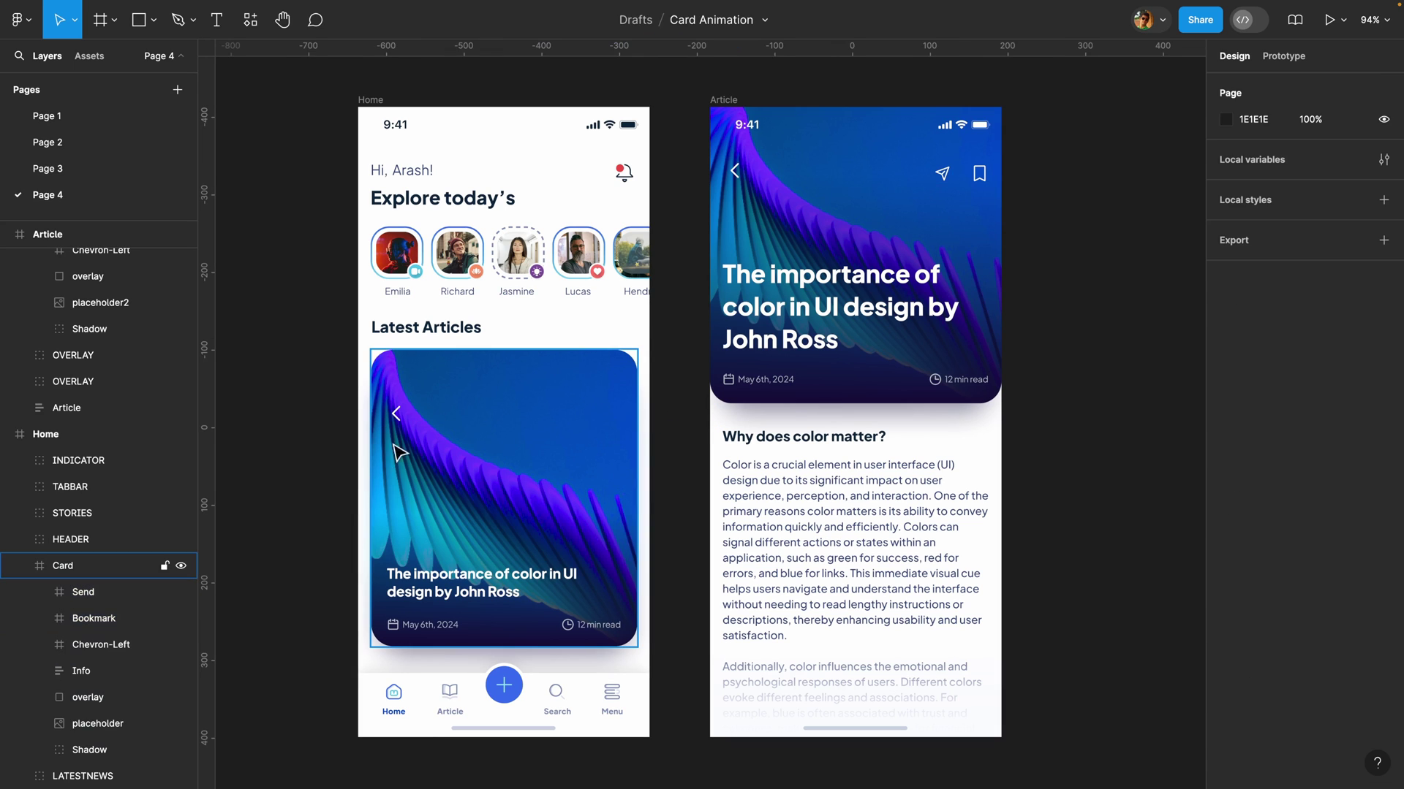
Step: Move the copied chevron left off the card to X -56, then reselect the Card
{"action": "left_click", "coordinate": [395, 414]}
{"action": "left_click", "coordinate": [395, 414]}
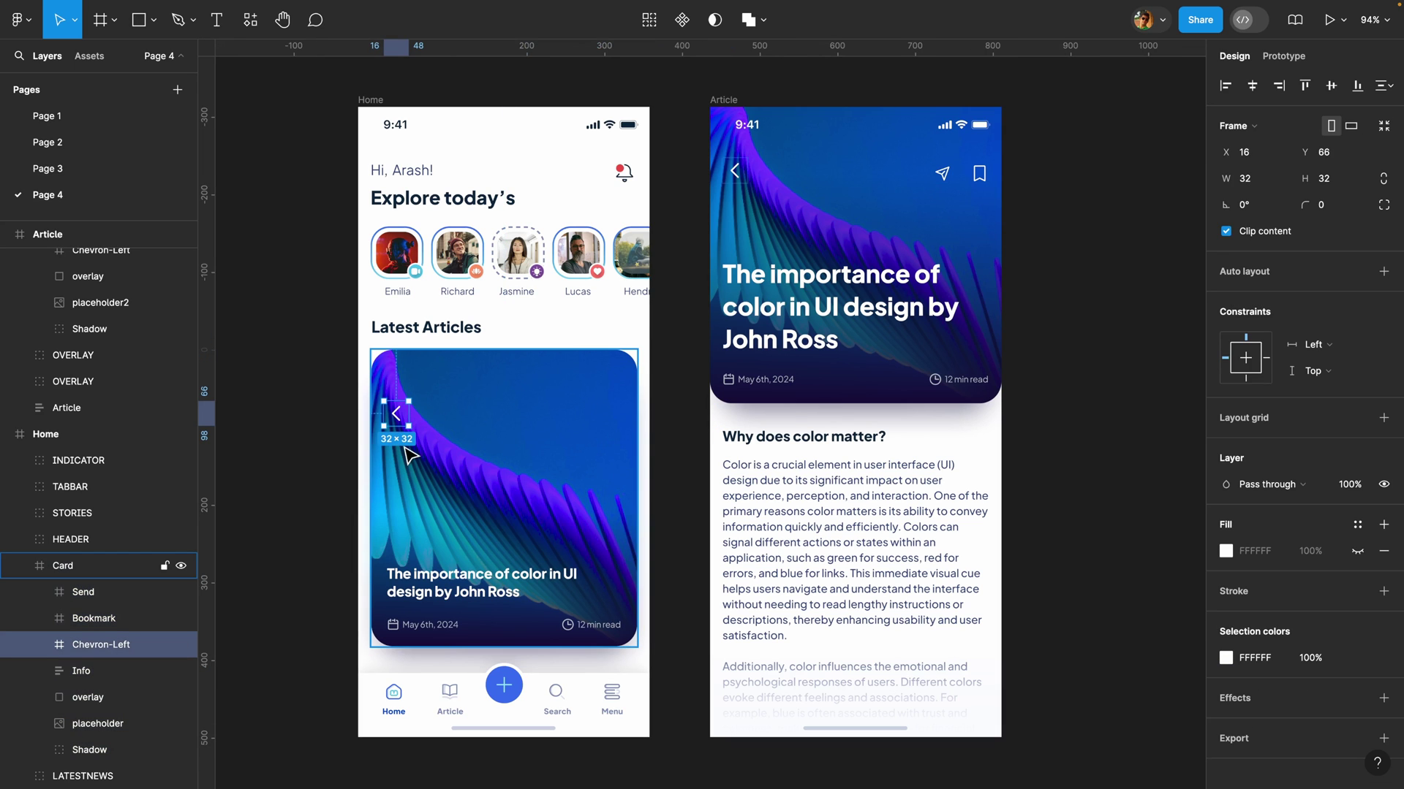
{"action": "key", "text": "Left"}
{"action": "key", "text": "Left"}
{"action": "key", "text": "Left"}
{"action": "key", "text": "Left"}
{"action": "key", "text": "Left"}
{"action": "key", "text": "Left"}
{"action": "key", "text": "Left"}
{"action": "key", "text": "Left"}
{"action": "key", "text": "Left"}
{"action": "key", "text": "Left"}
{"action": "key", "text": "Left"}
{"action": "key", "text": "Left"}
{"action": "key", "text": "Left"}
{"action": "key", "text": "Left"}
{"action": "key", "text": "Left"}
{"action": "key", "text": "Left"}
{"action": "key", "text": "Left"}
{"action": "key", "text": "Left"}
{"action": "key", "text": "Left"}
{"action": "key", "text": "Left"}
{"action": "key", "text": "Left"}
{"action": "key", "text": "Left"}
{"action": "key", "text": "Left"}
{"action": "key", "text": "Left"}
{"action": "key", "text": "Left"}
{"action": "key", "text": "Left"}
{"action": "key", "text": "Left"}
{"action": "key", "text": "Left"}
{"action": "key", "text": "Left"}
{"action": "key", "text": "Left"}
{"action": "key", "text": "Left"}
{"action": "key", "text": "Left"}
{"action": "key", "text": "Left"}
{"action": "key", "text": "Left"}
{"action": "key", "text": "Left"}
{"action": "key", "text": "Left"}
{"action": "key", "text": "Left"}
{"action": "key", "text": "Left"}
{"action": "key", "text": "Left"}
{"action": "key", "text": "Left"}
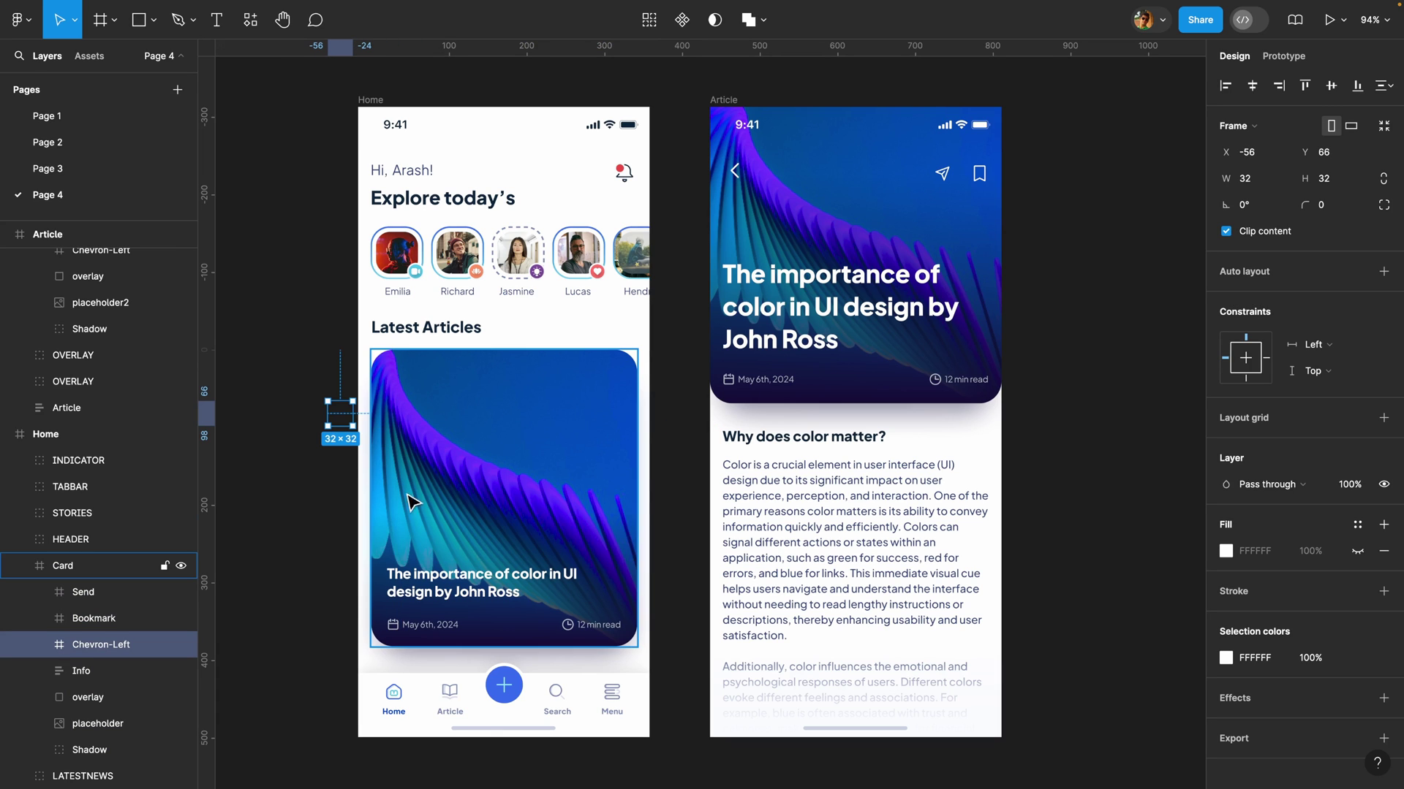
{"action": "left_click", "coordinate": [98, 566]}
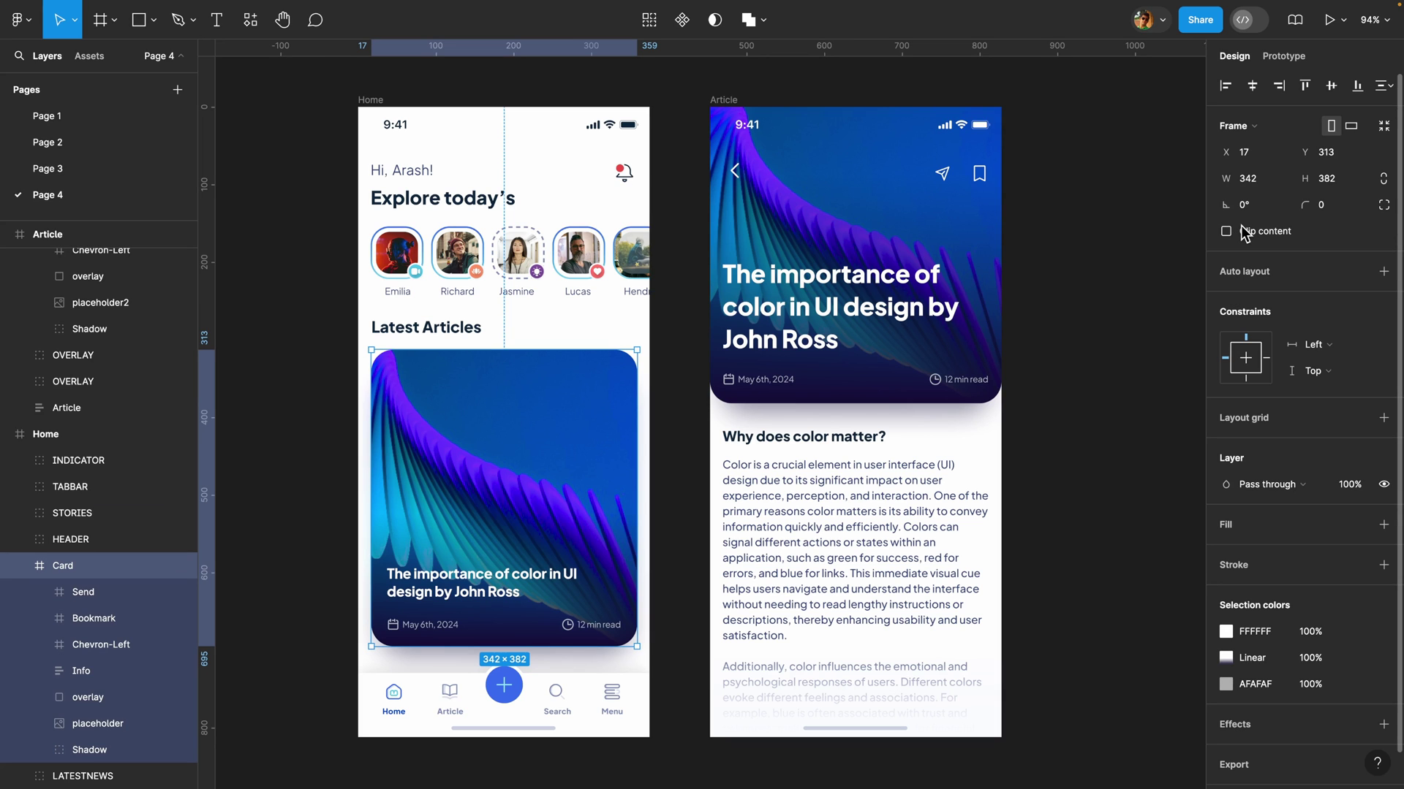
Step: Preview Flow 1 and drag the Home card to watch it expand with the icons sliding in
{"action": "left_click", "coordinate": [1265, 63]}
{"action": "left_click", "coordinate": [325, 116]}
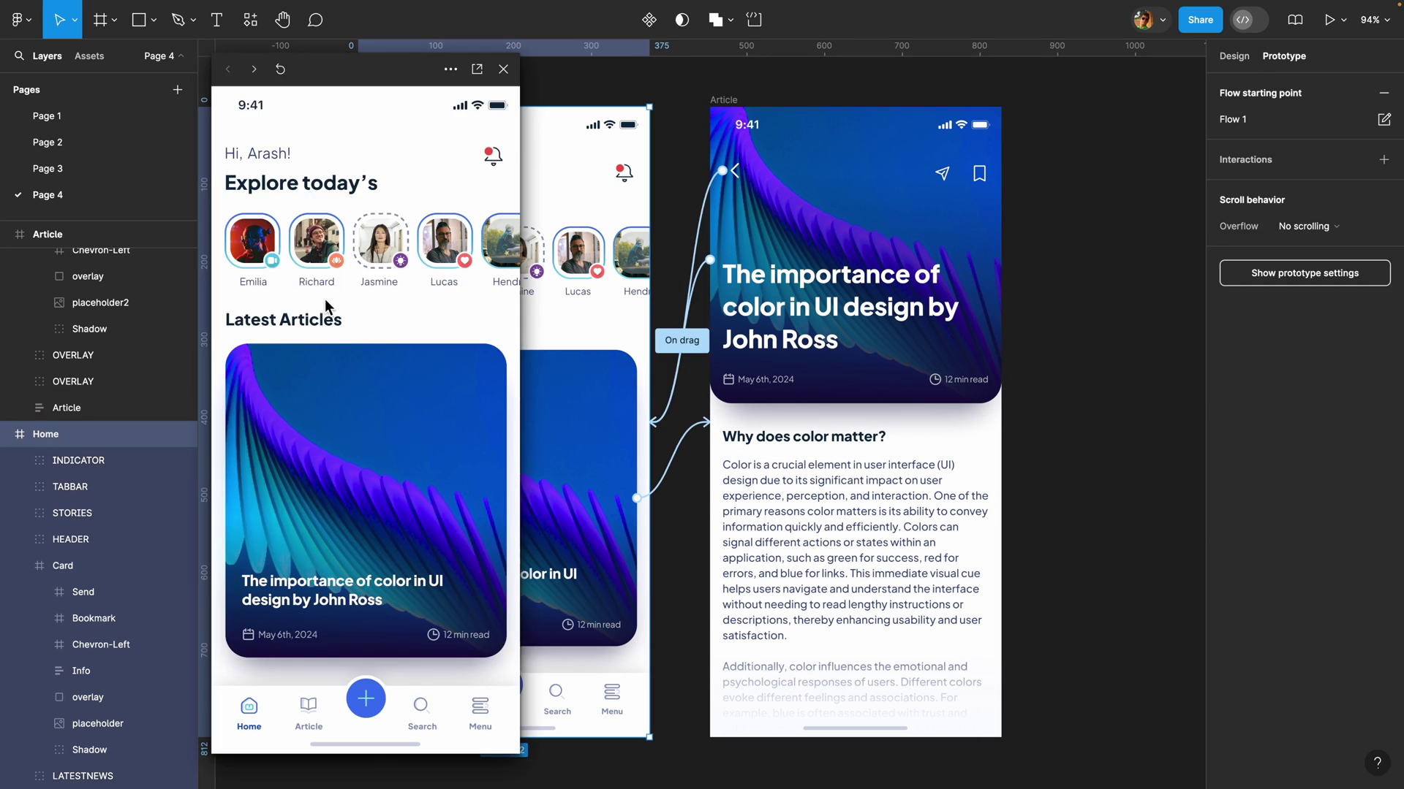
{"action": "left_click_drag", "start_coordinate": [371, 432], "coordinate": [348, 410]}
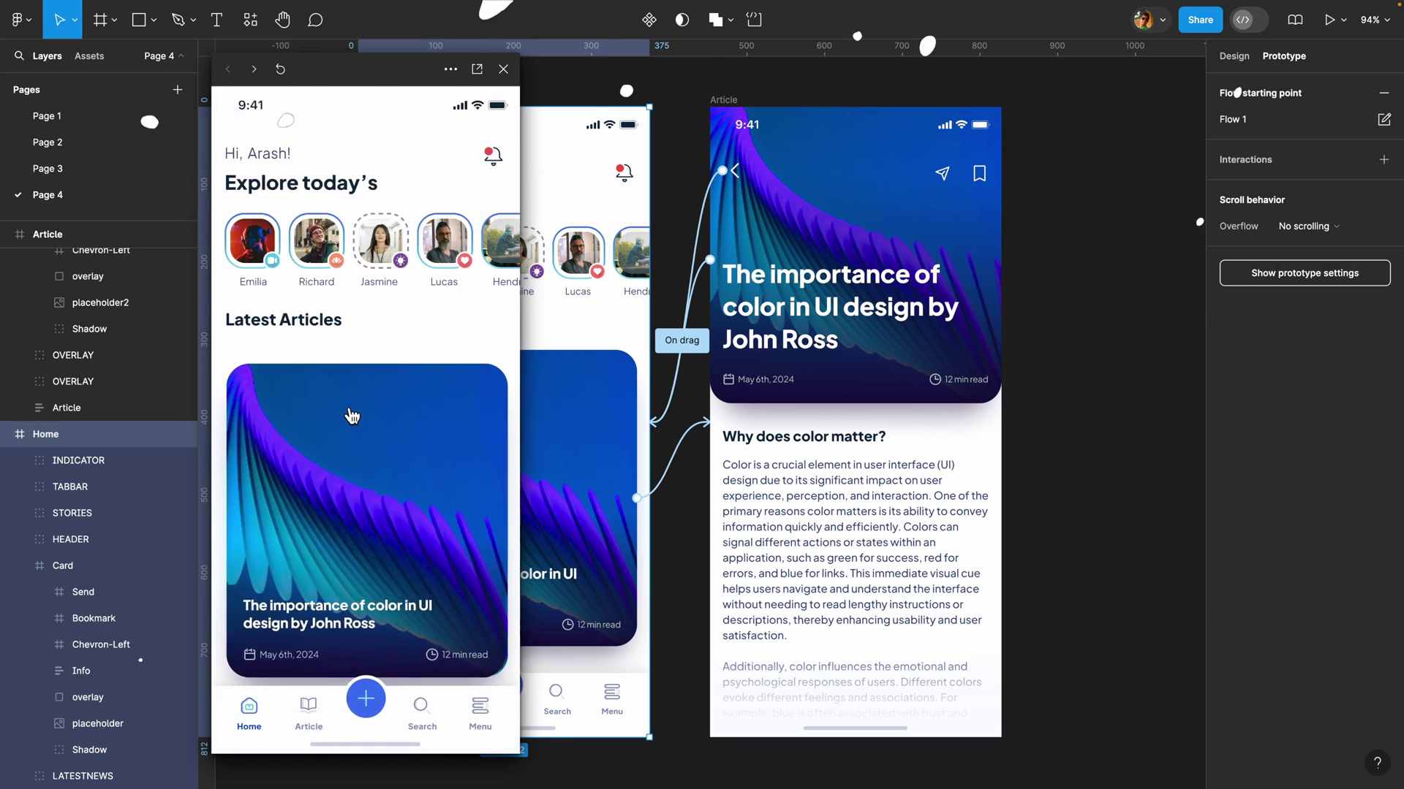